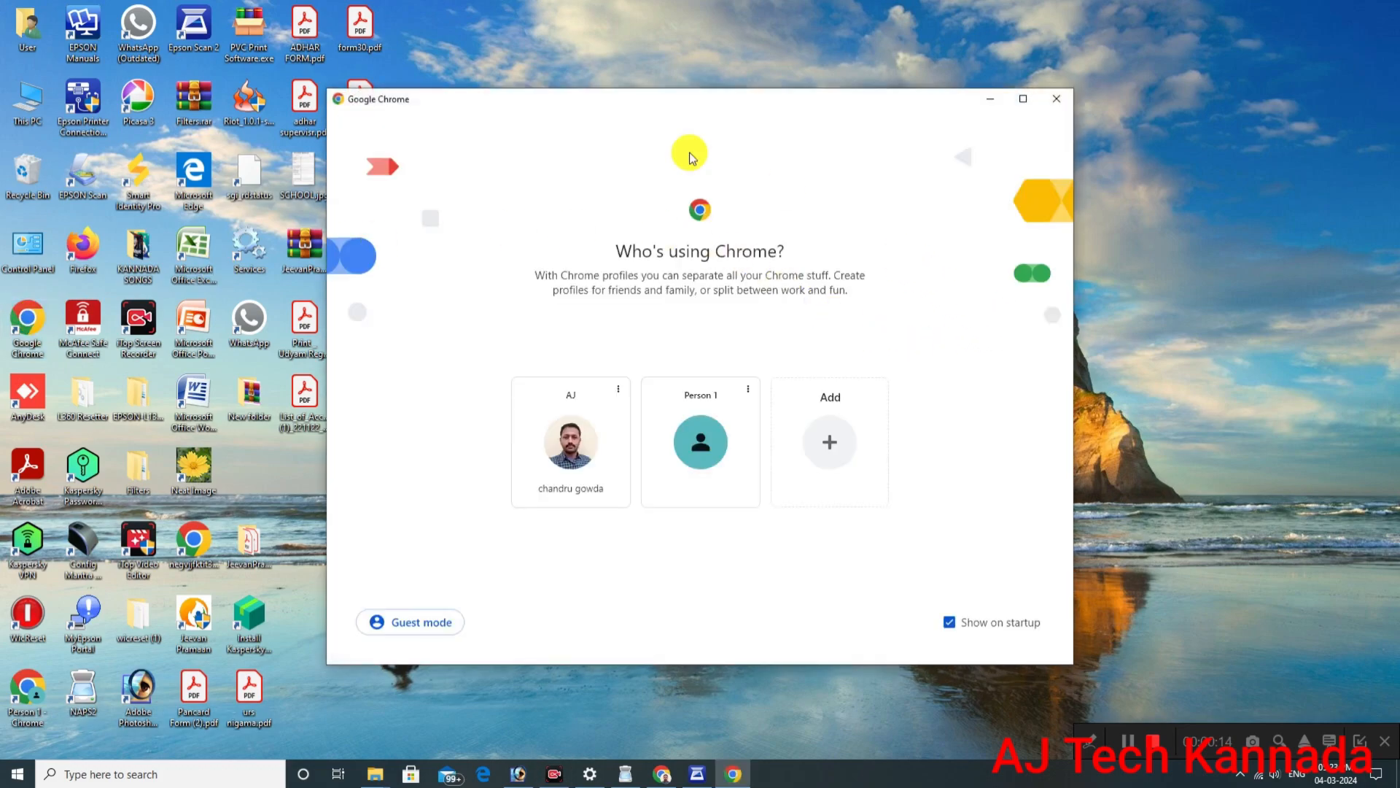
Step: Using the first Chrome profile, go from nvsp.in to the new voters.eci.gov.in portal and open the sign-up form
click(570, 460)
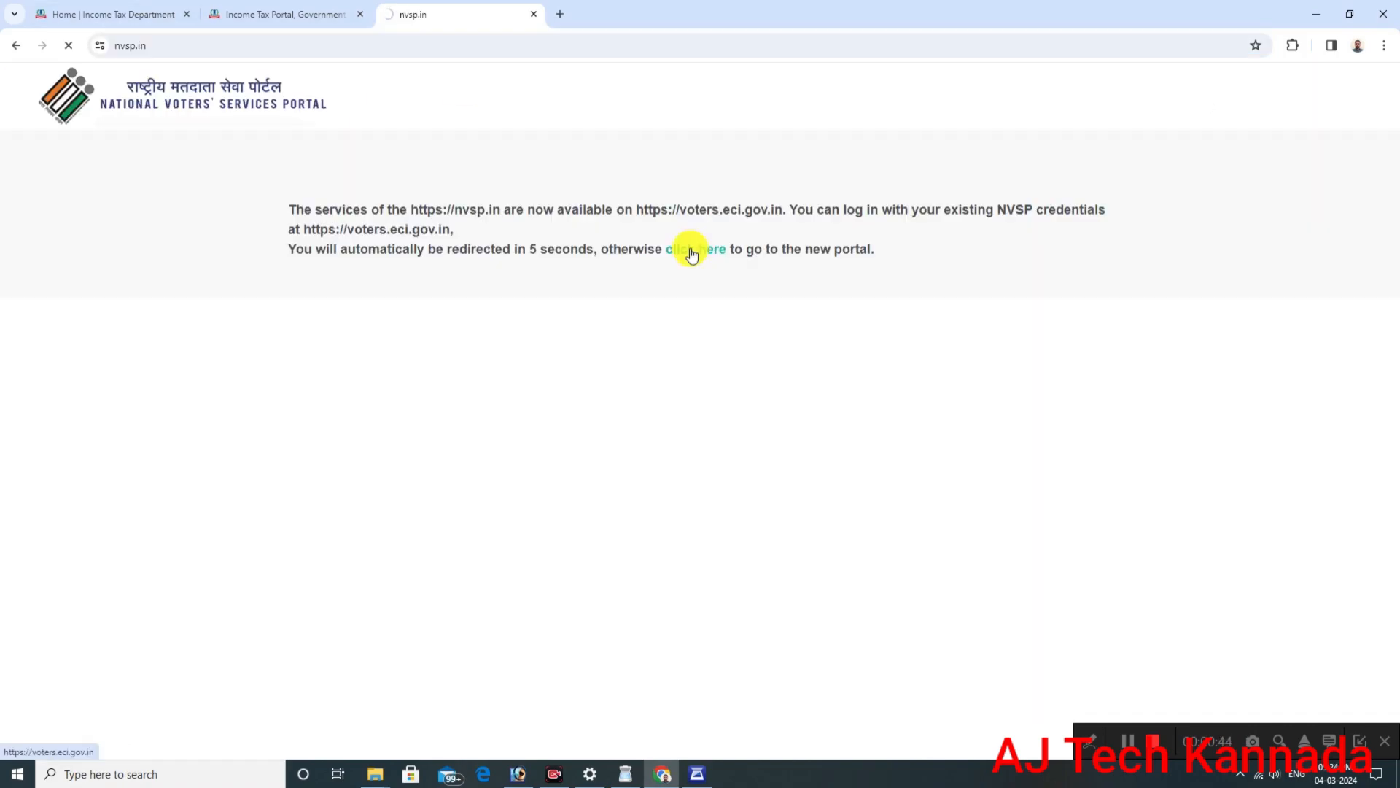
click(692, 252)
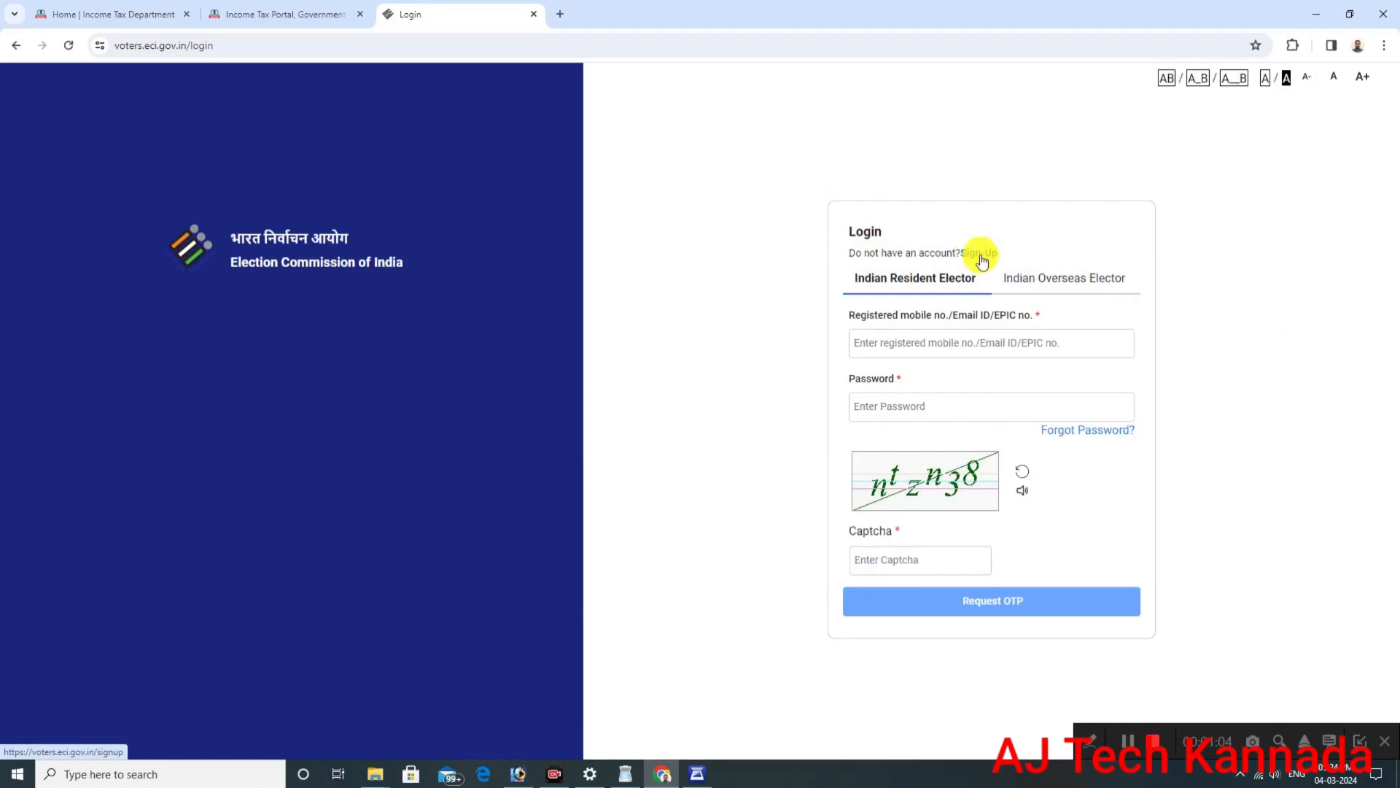
click(977, 256)
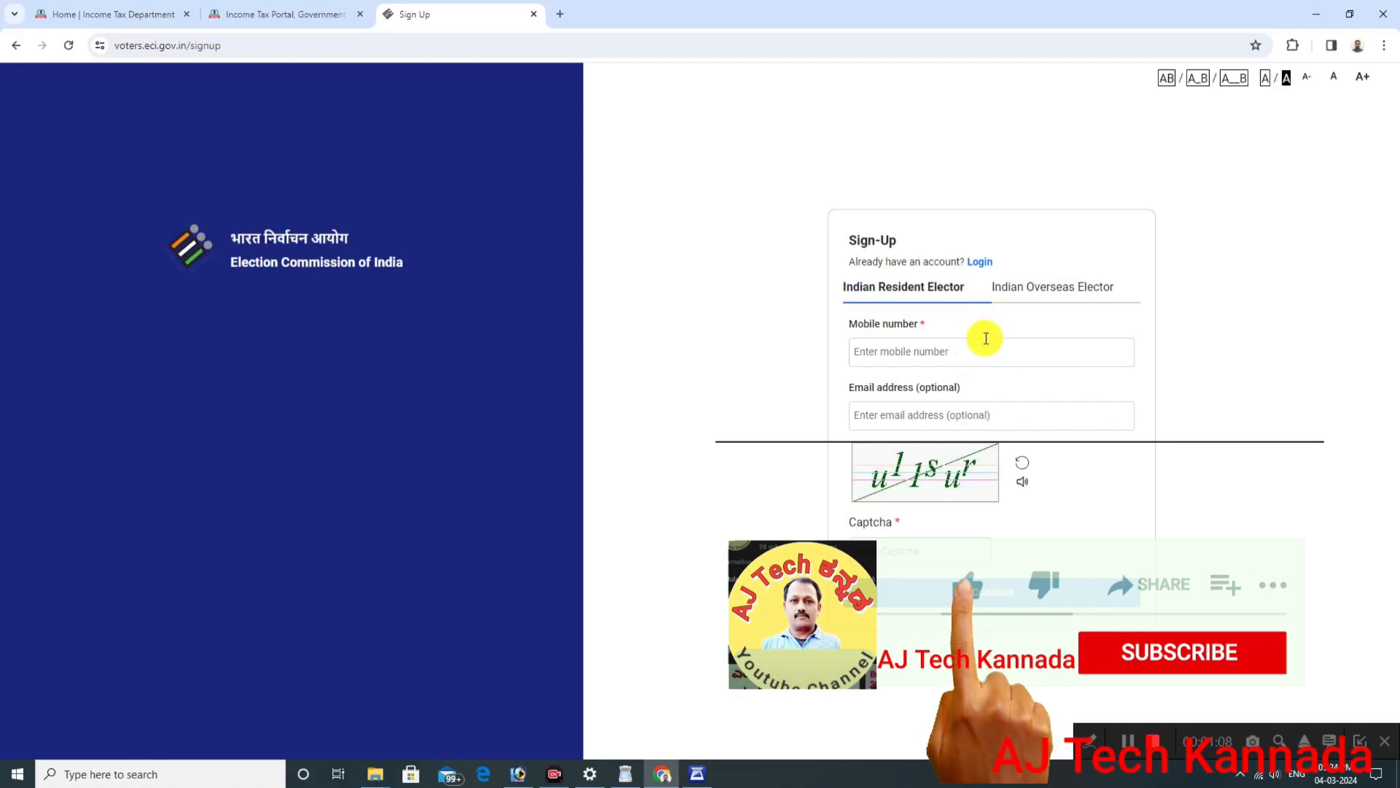
Step: Fill in the mobile number and the displayed captcha for an Indian Resident Elector sign-up and submit them
click(915, 348)
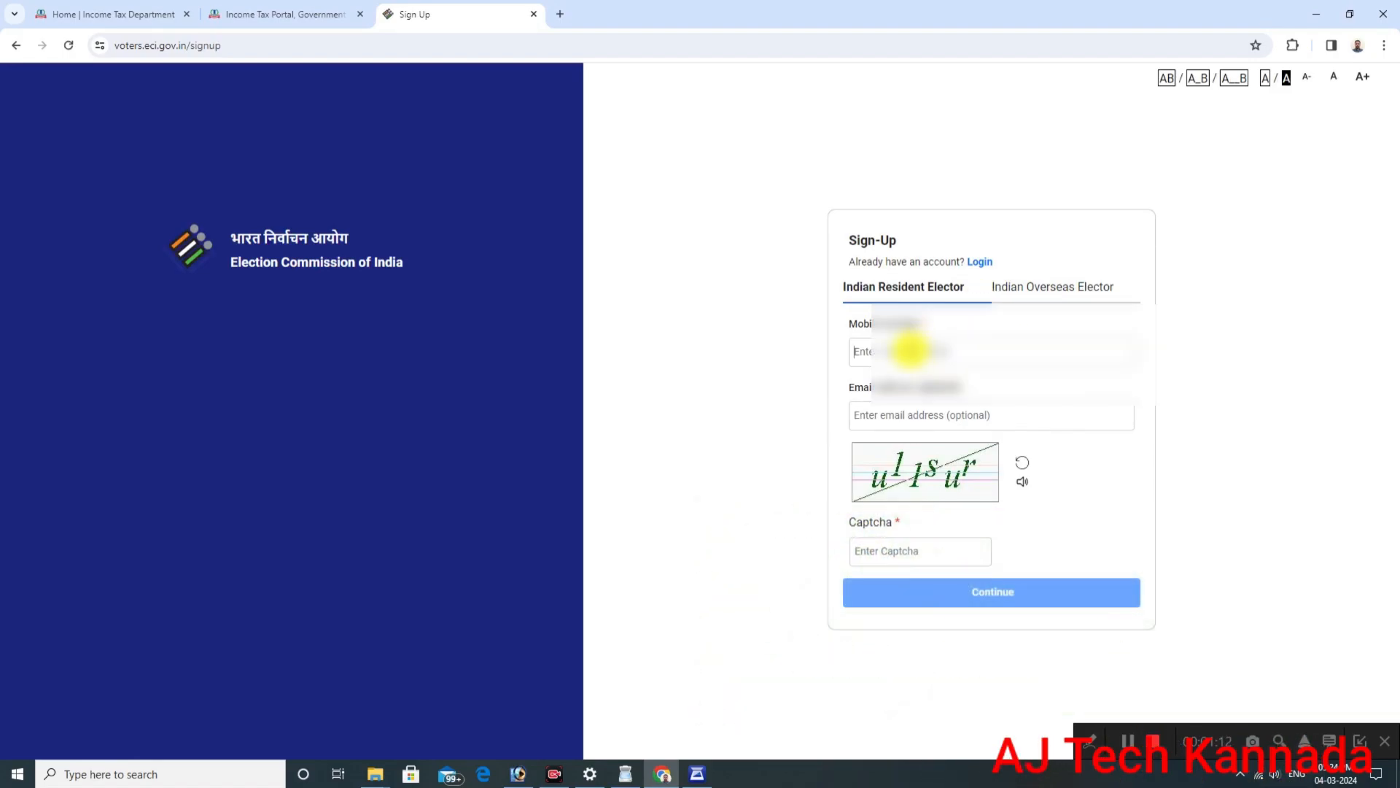
click(897, 550)
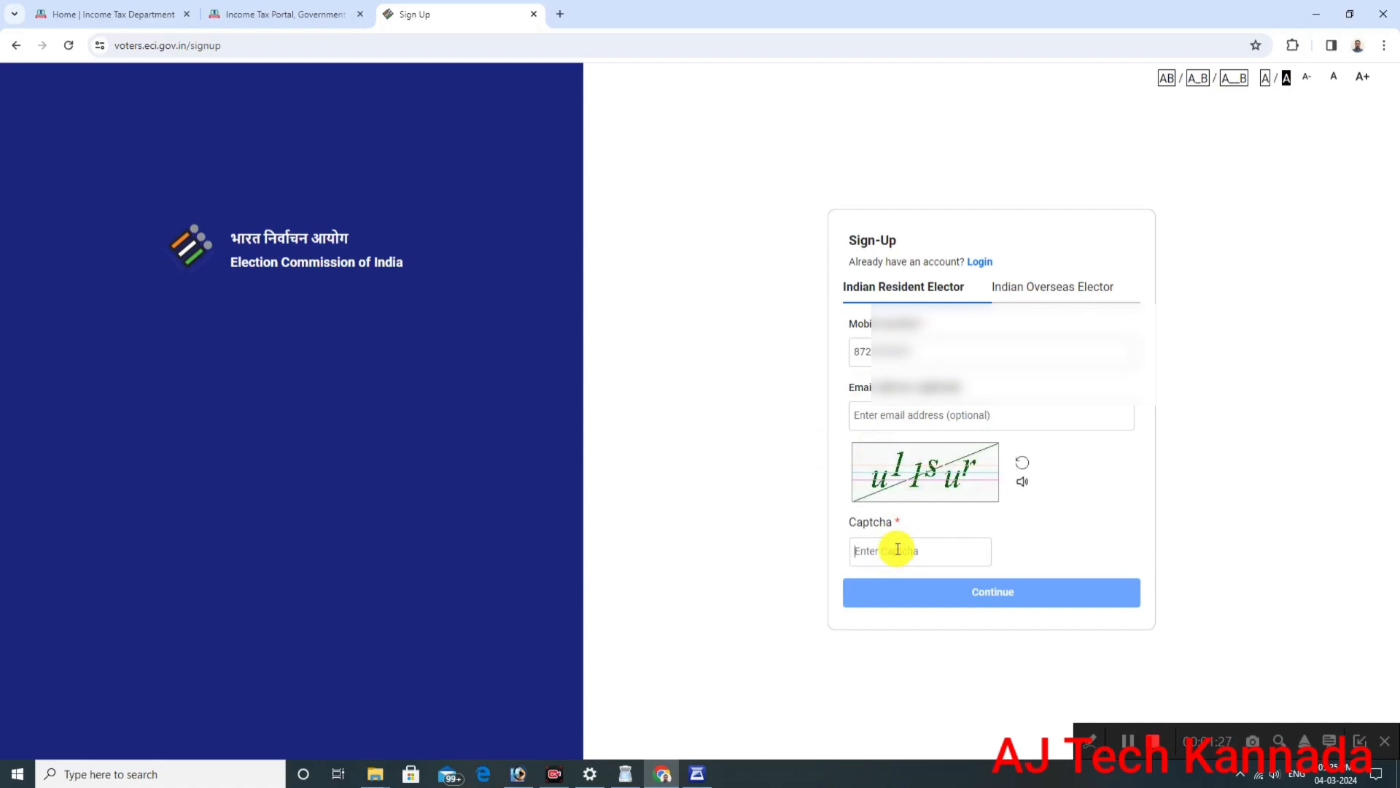
text(ull)
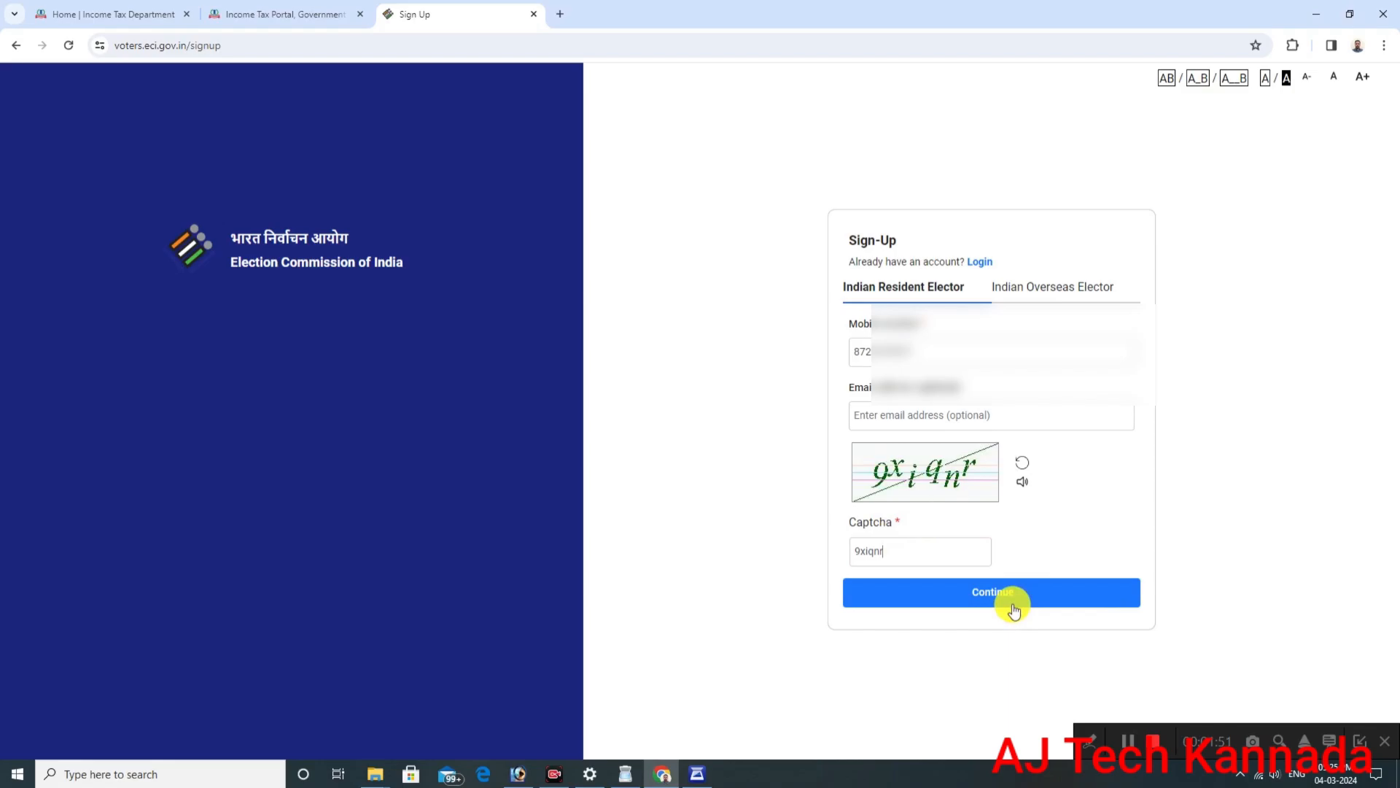
click(999, 596)
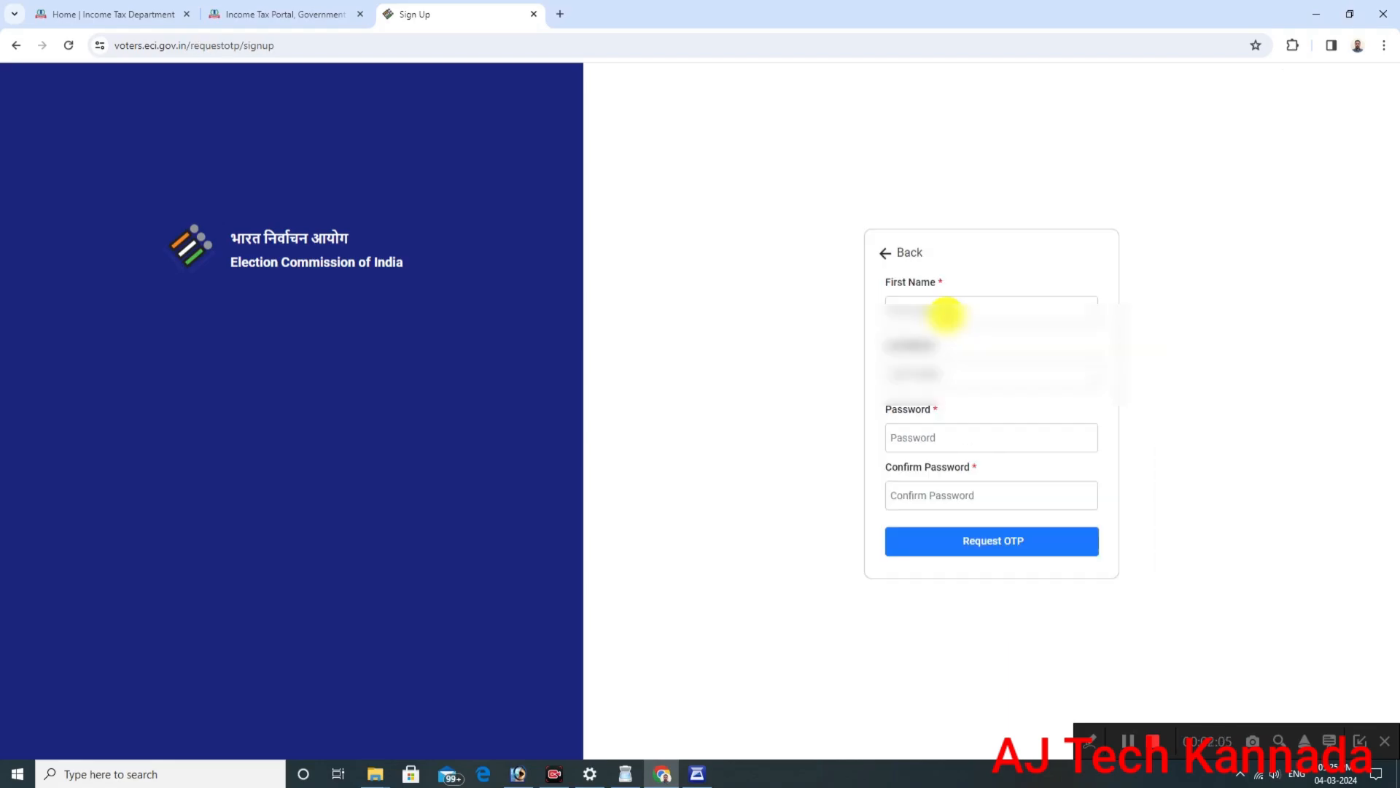
Step: Enter the applicant's first name, an account password and the matching password confirmation for the new account
key(BackSpace)
key(BackSpace)
key(BackSpace)
key(BackSpace)
key(BackSpace)
click(938, 438)
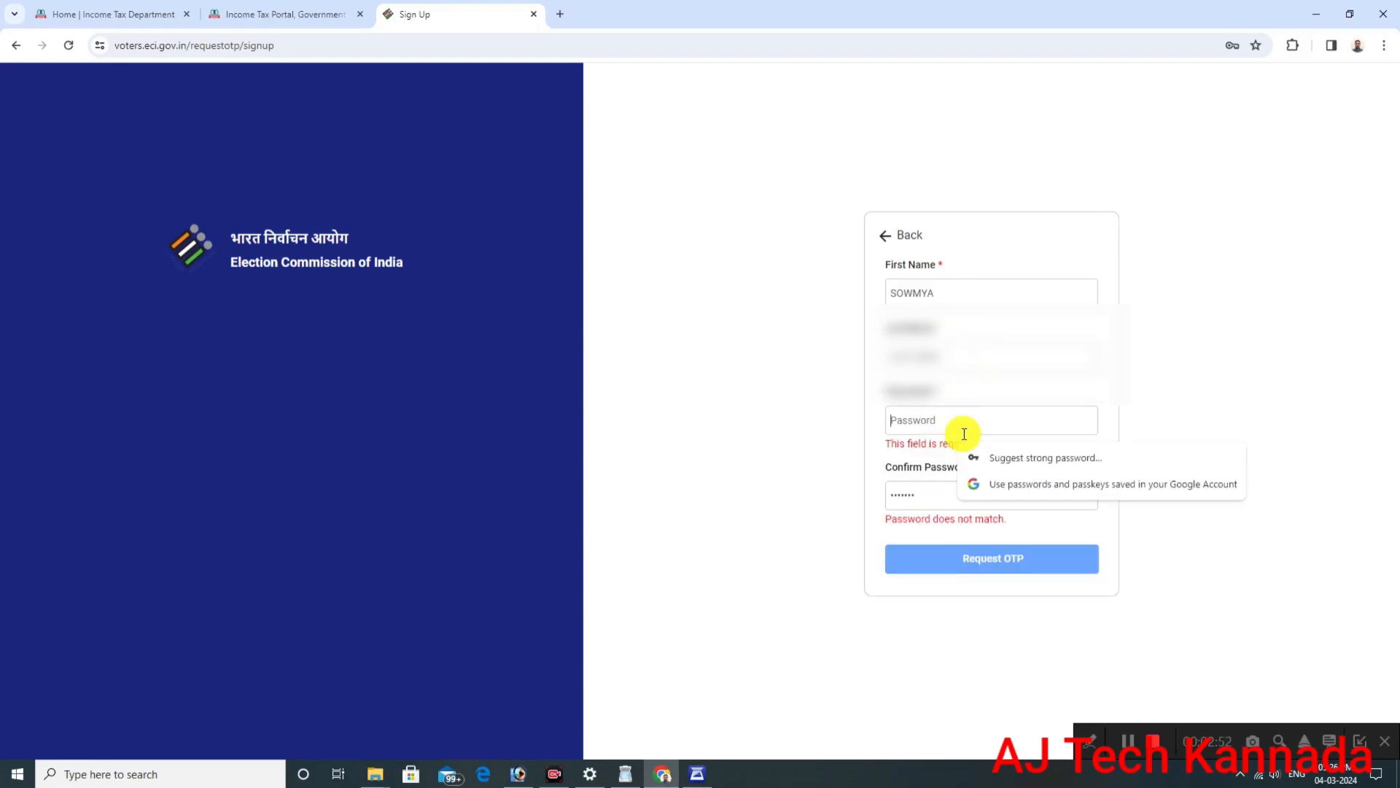
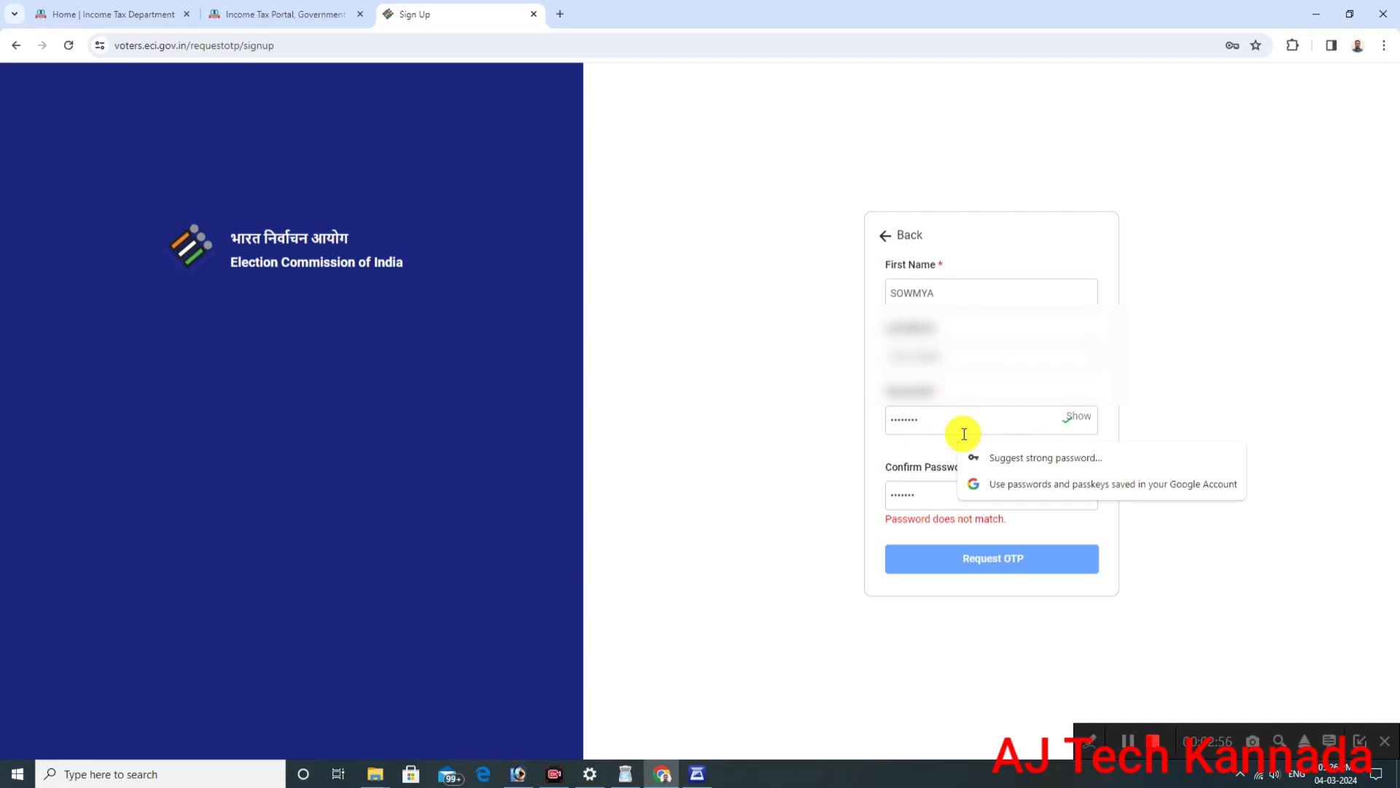
click(950, 491)
text(8)
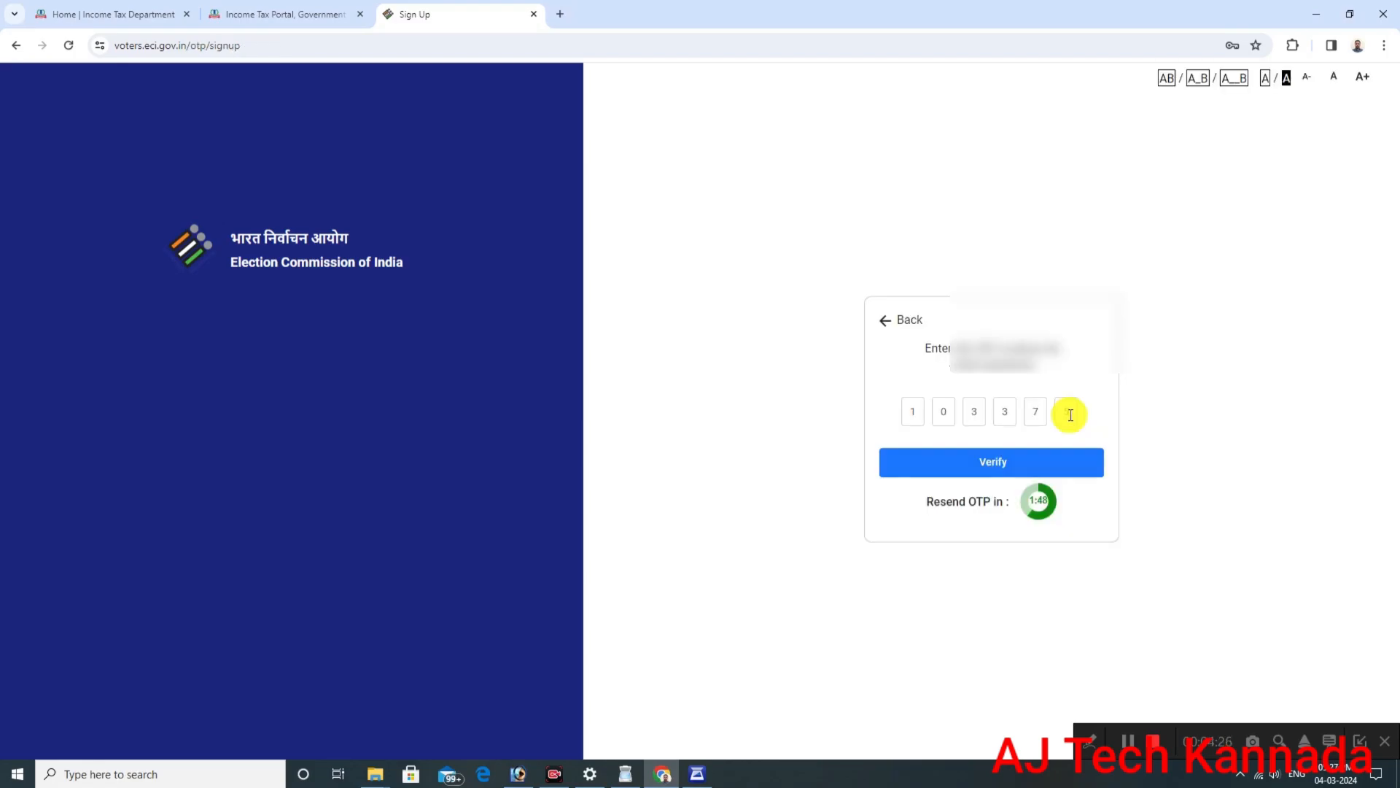
Step: Enter and verify the sign-up OTP, and proceed to the login page
text(5)
click(1036, 460)
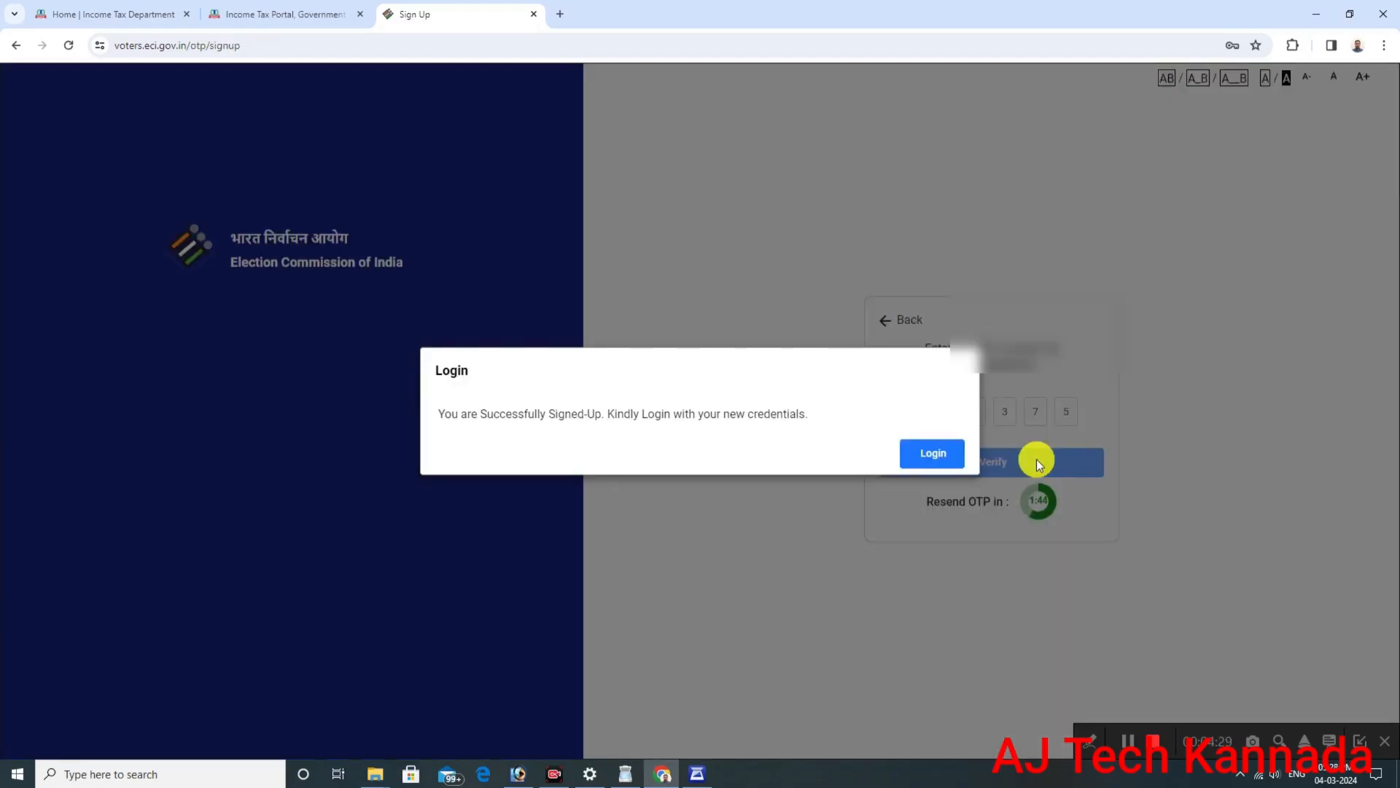
click(931, 453)
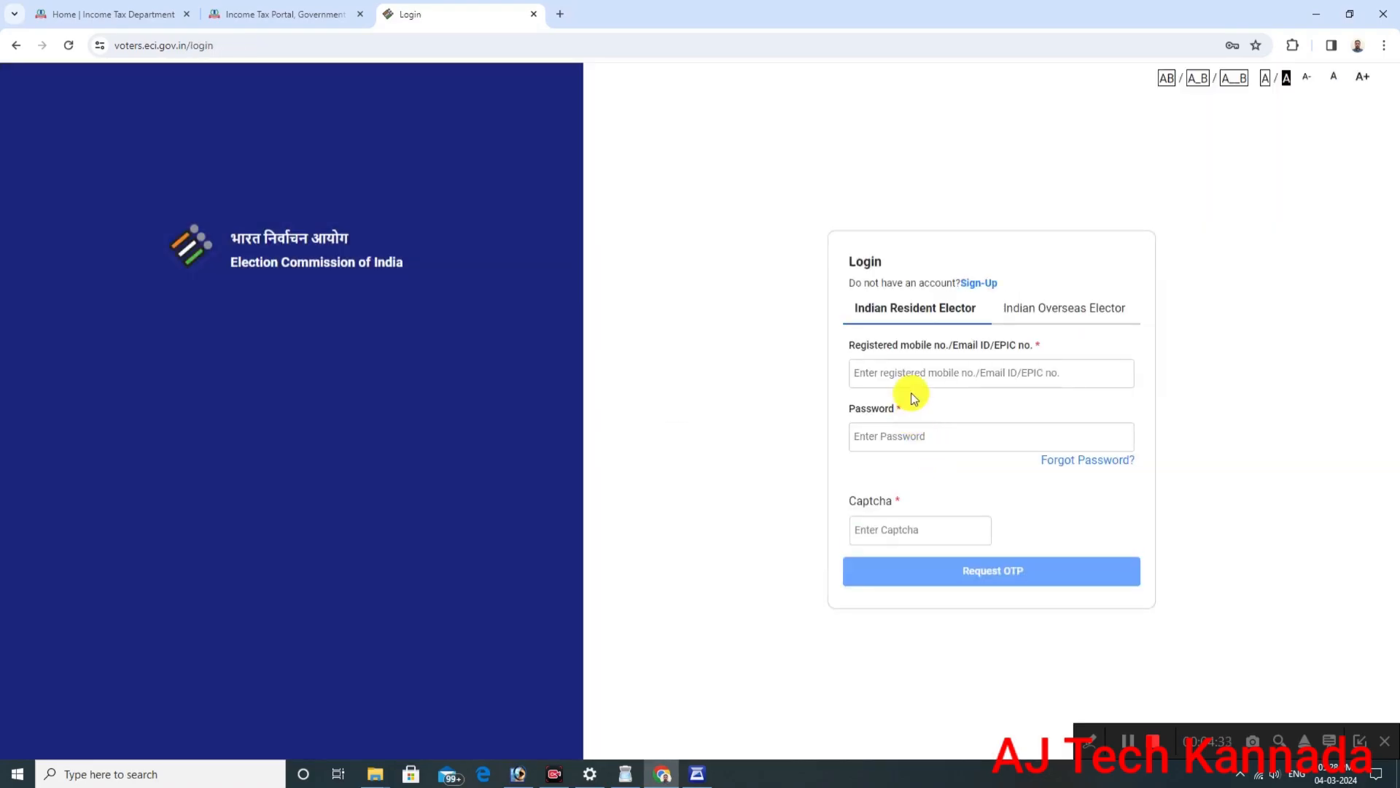
Step: Fill in the login form with the registered mobile number, account password and displayed captcha
click(917, 420)
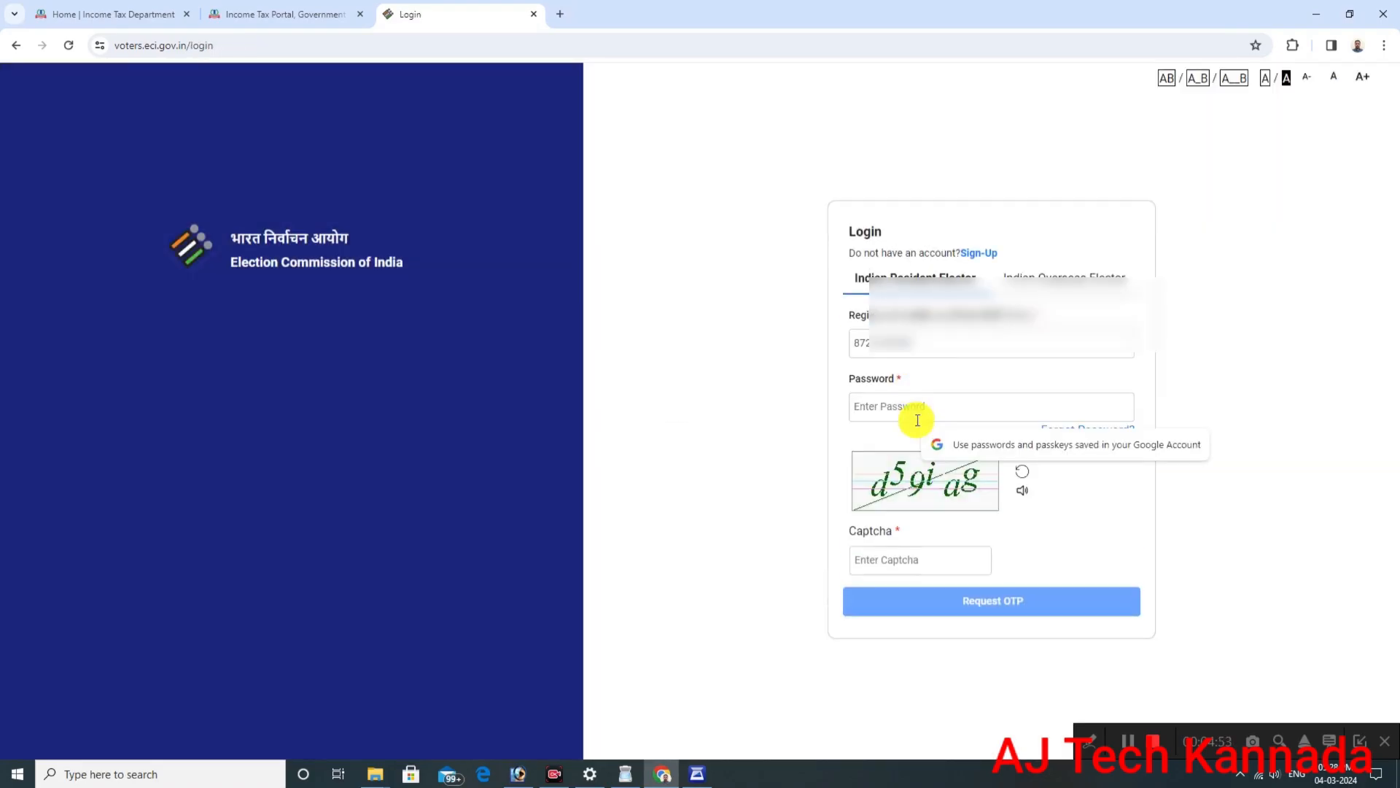
text(•)
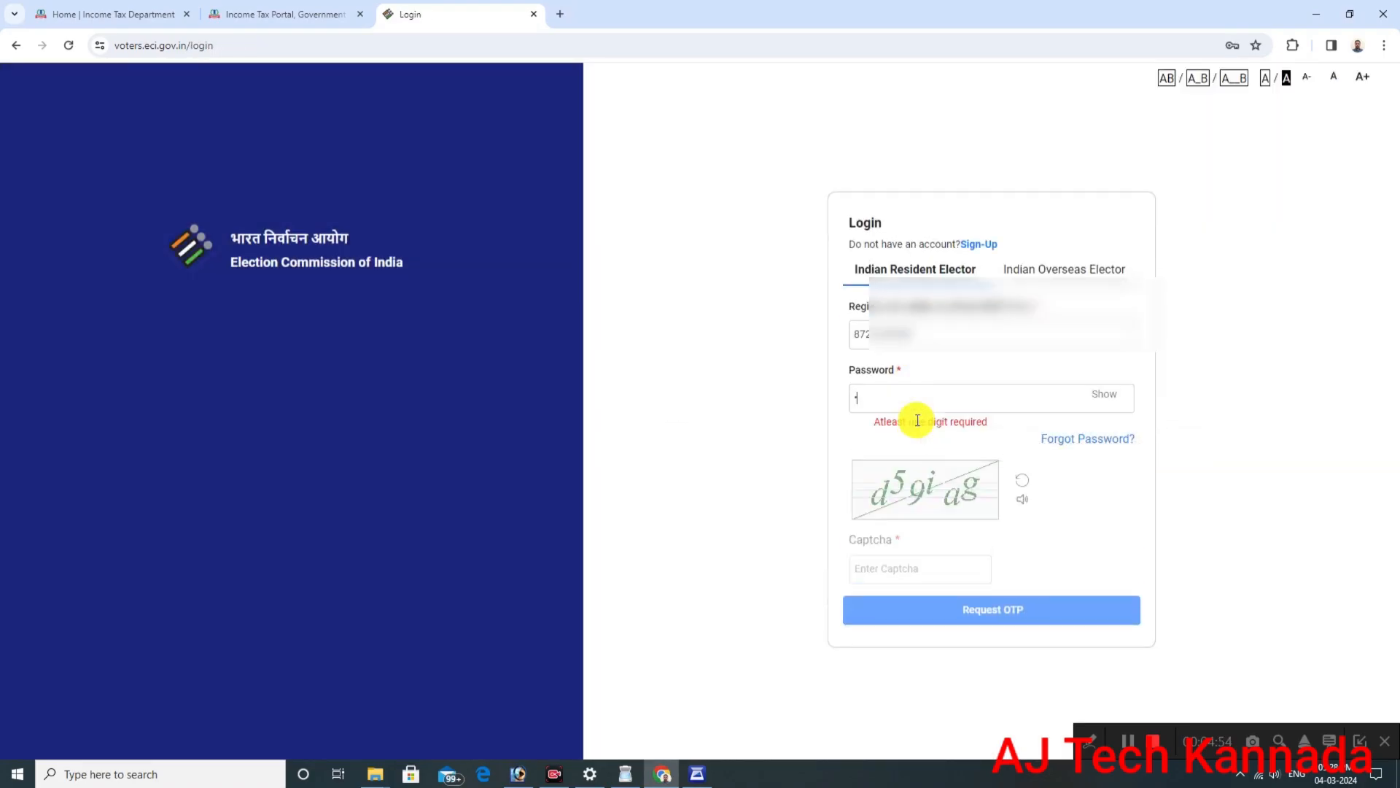
text(•)
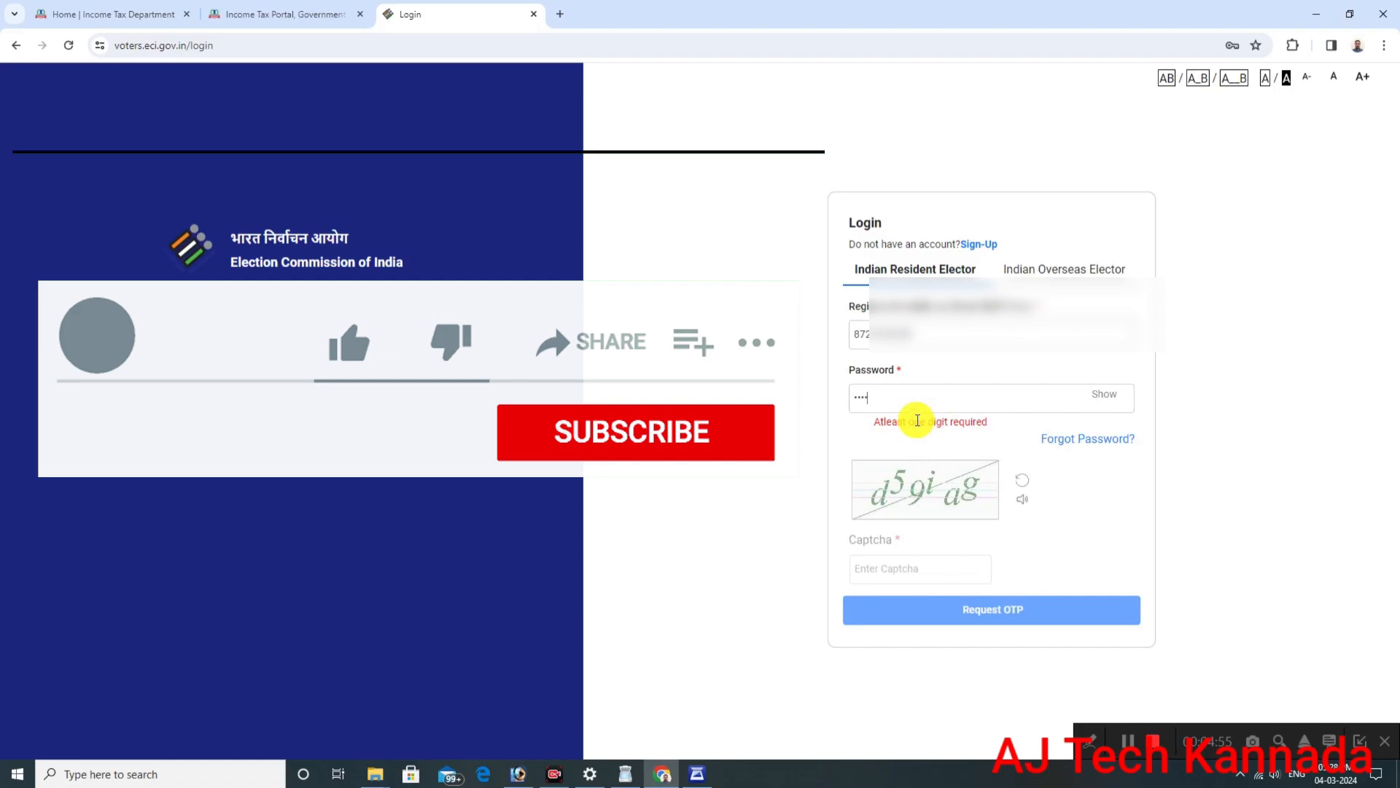
text(•••••)
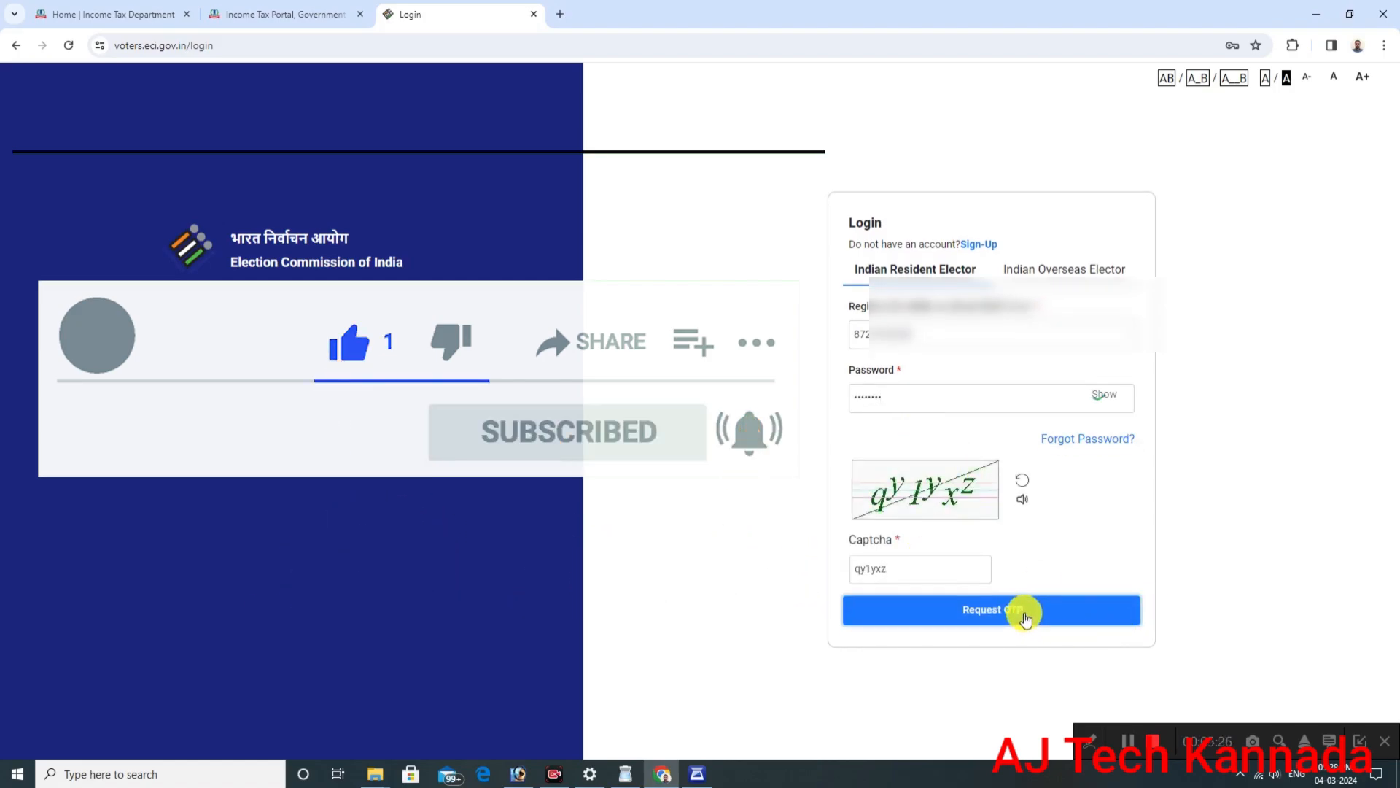
Step: Request the login OTP, enter it to log in, and dismiss the browser's password-saving prompt
click(1026, 619)
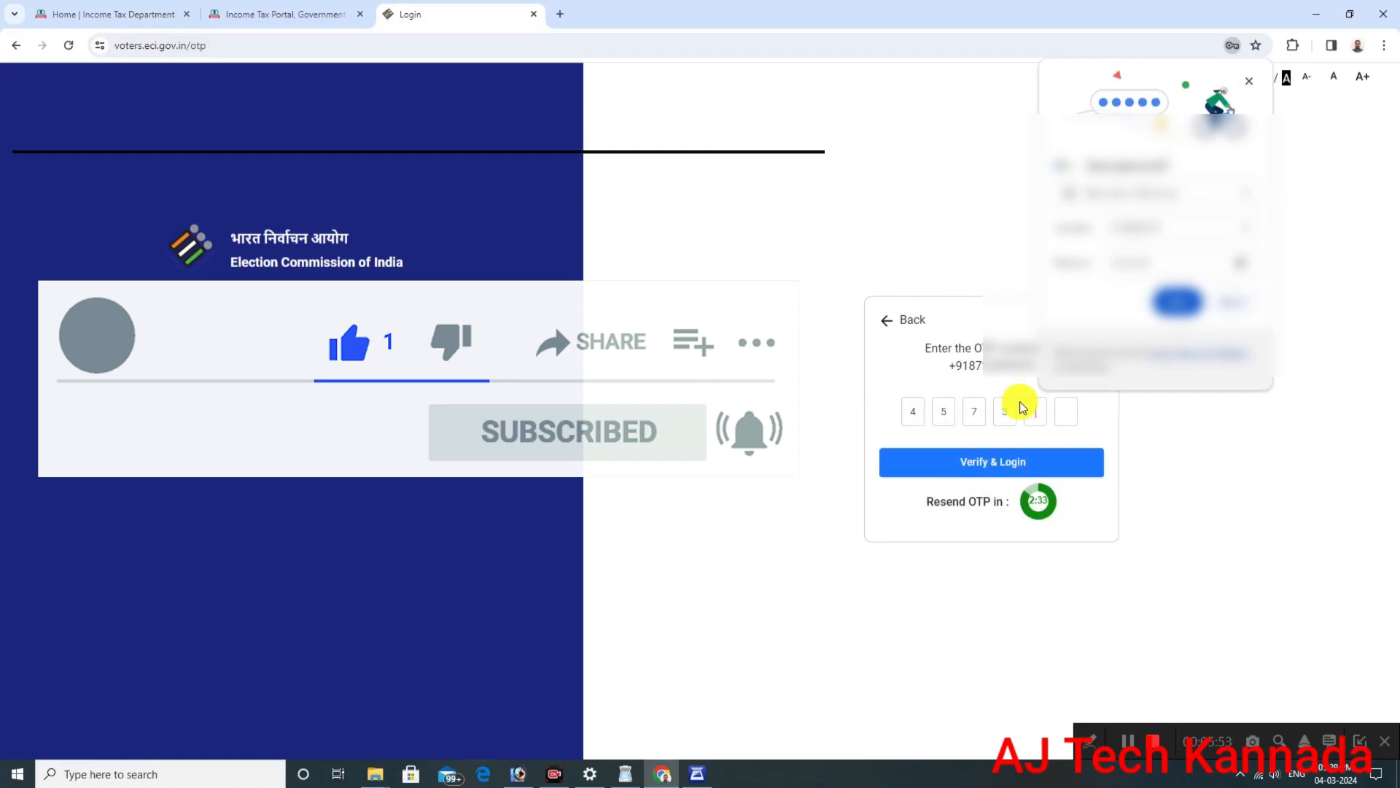
click(1011, 464)
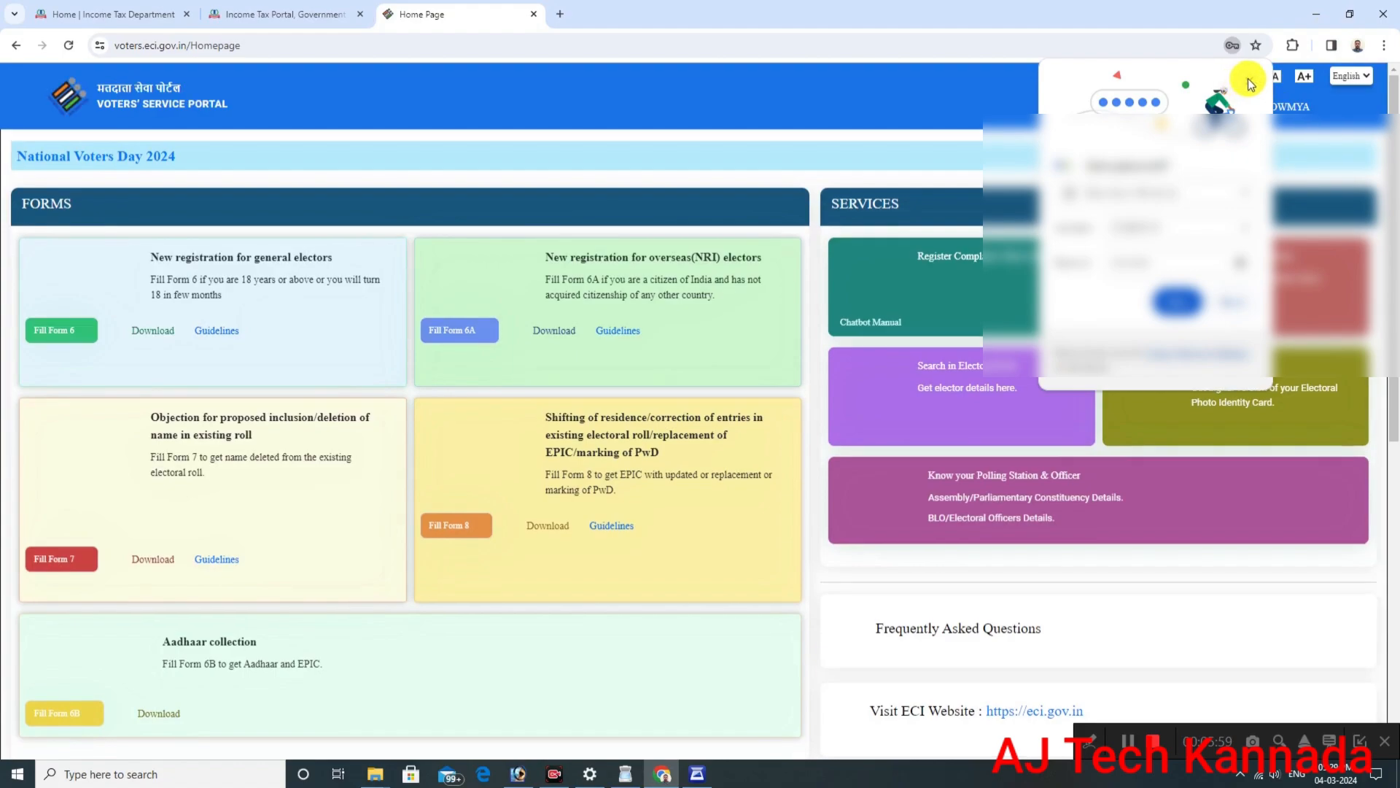
click(1251, 83)
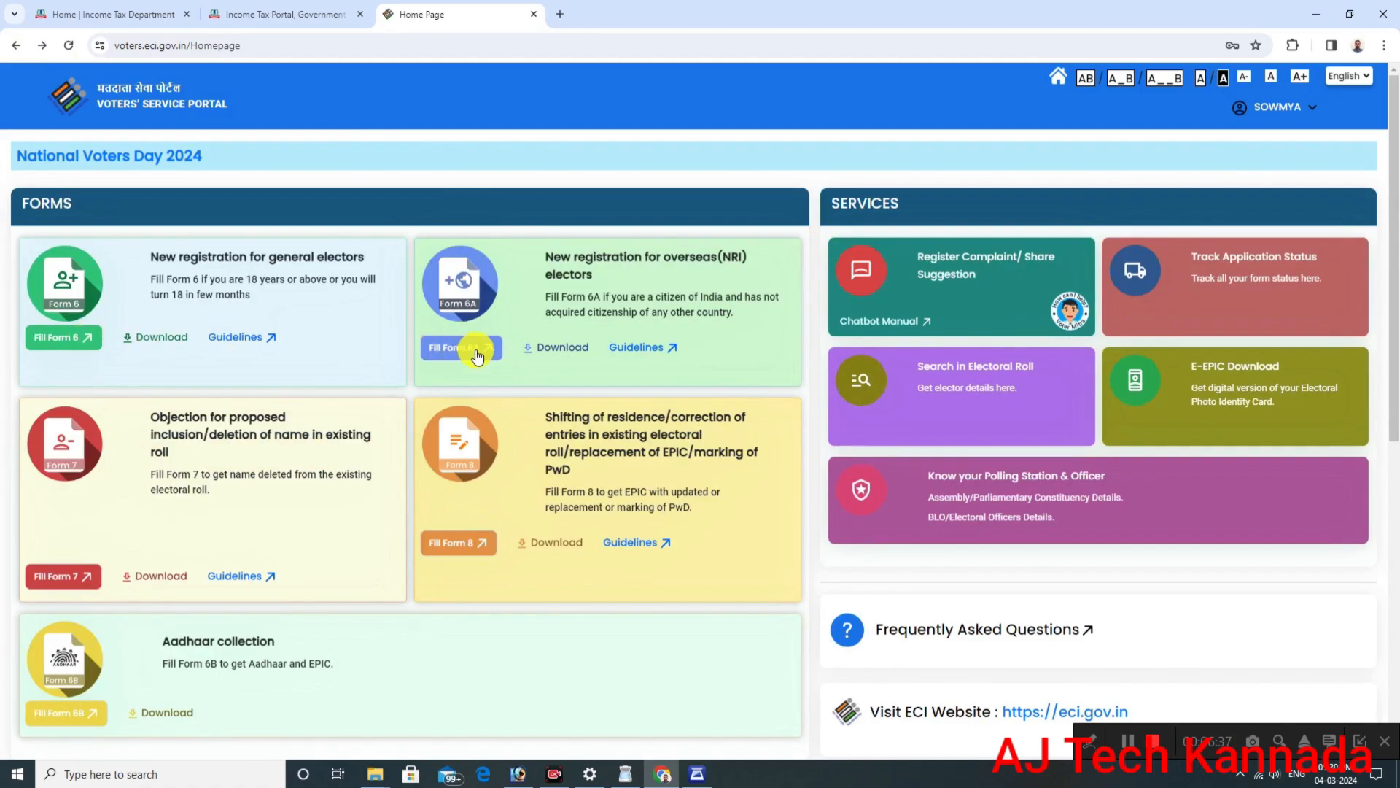
Step: Open Form 6 for new general elector registration and set the state to Karnataka
click(58, 340)
click(598, 314)
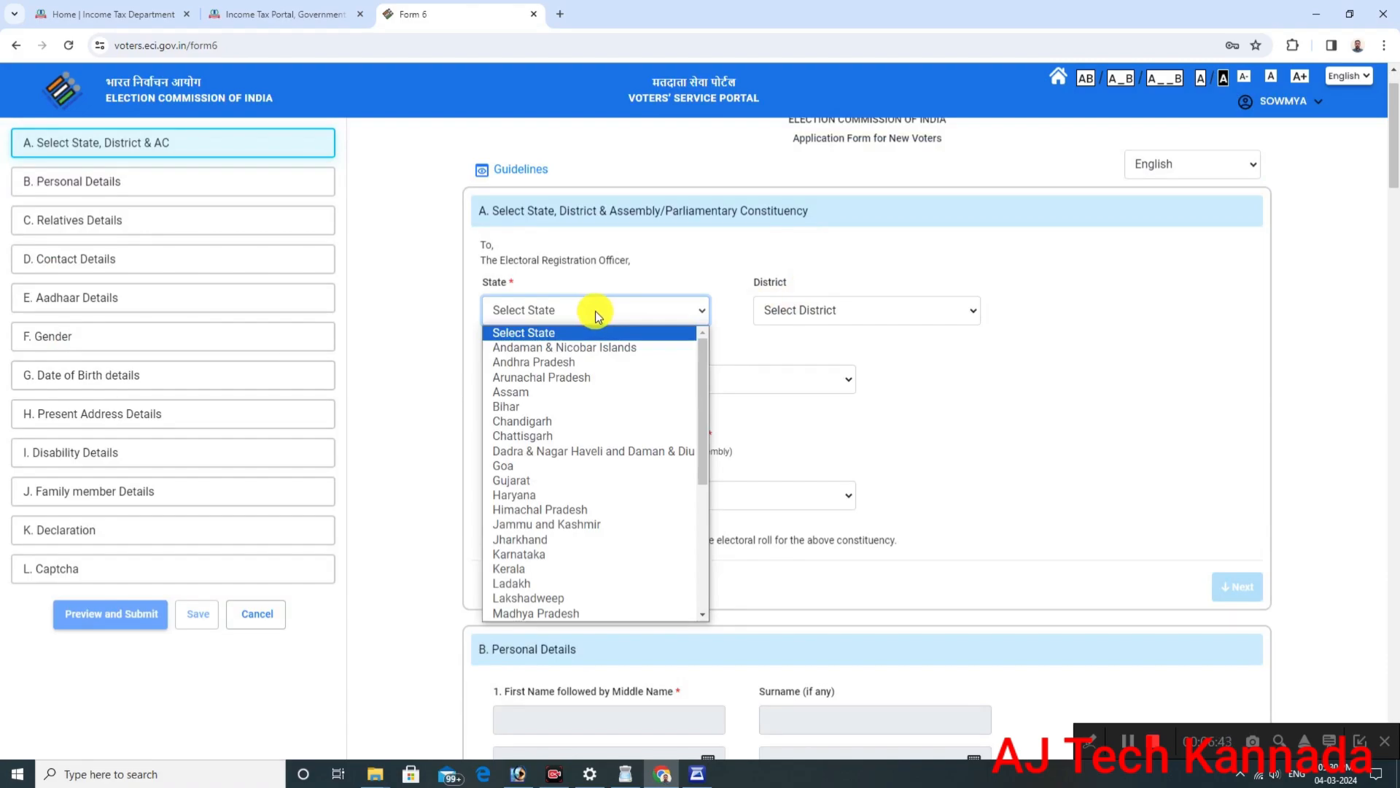
click(596, 312)
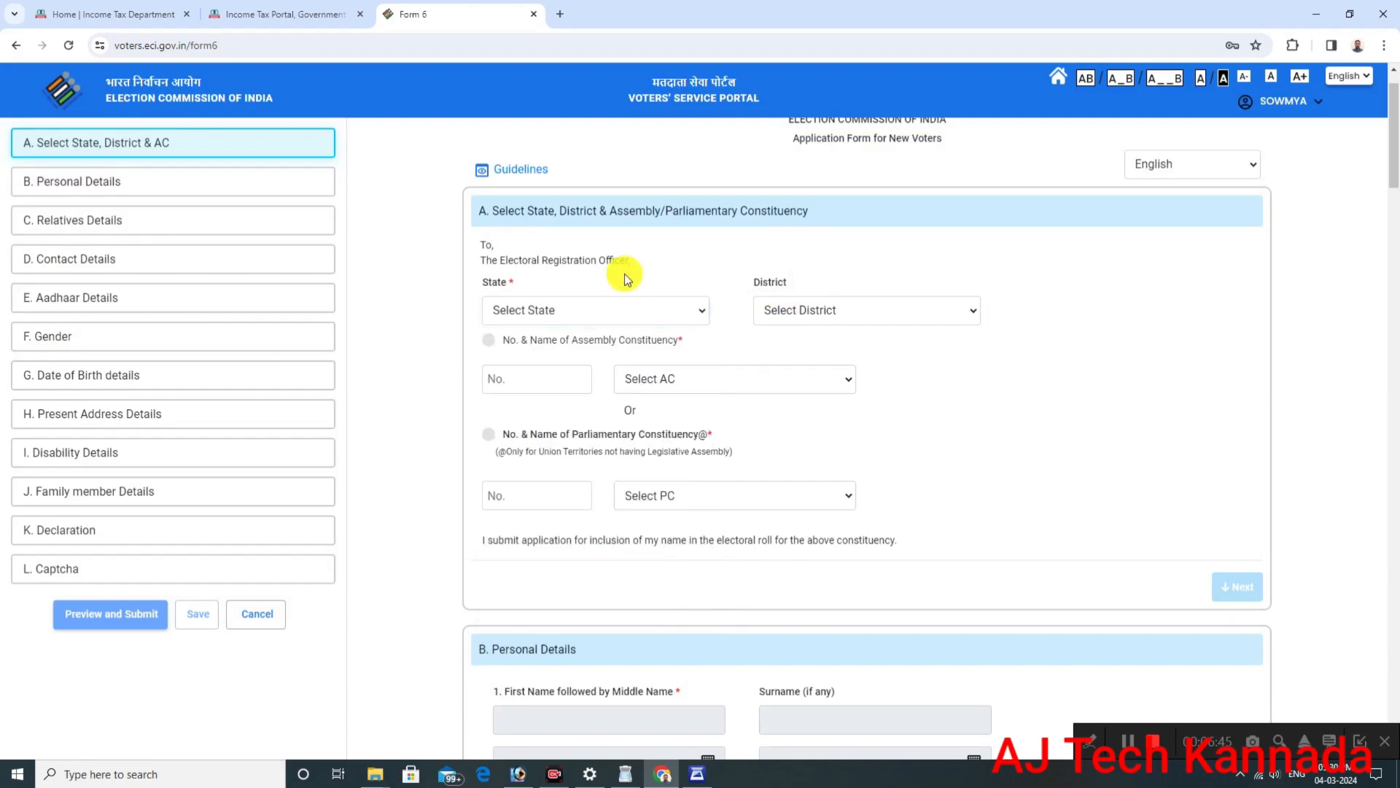
click(614, 312)
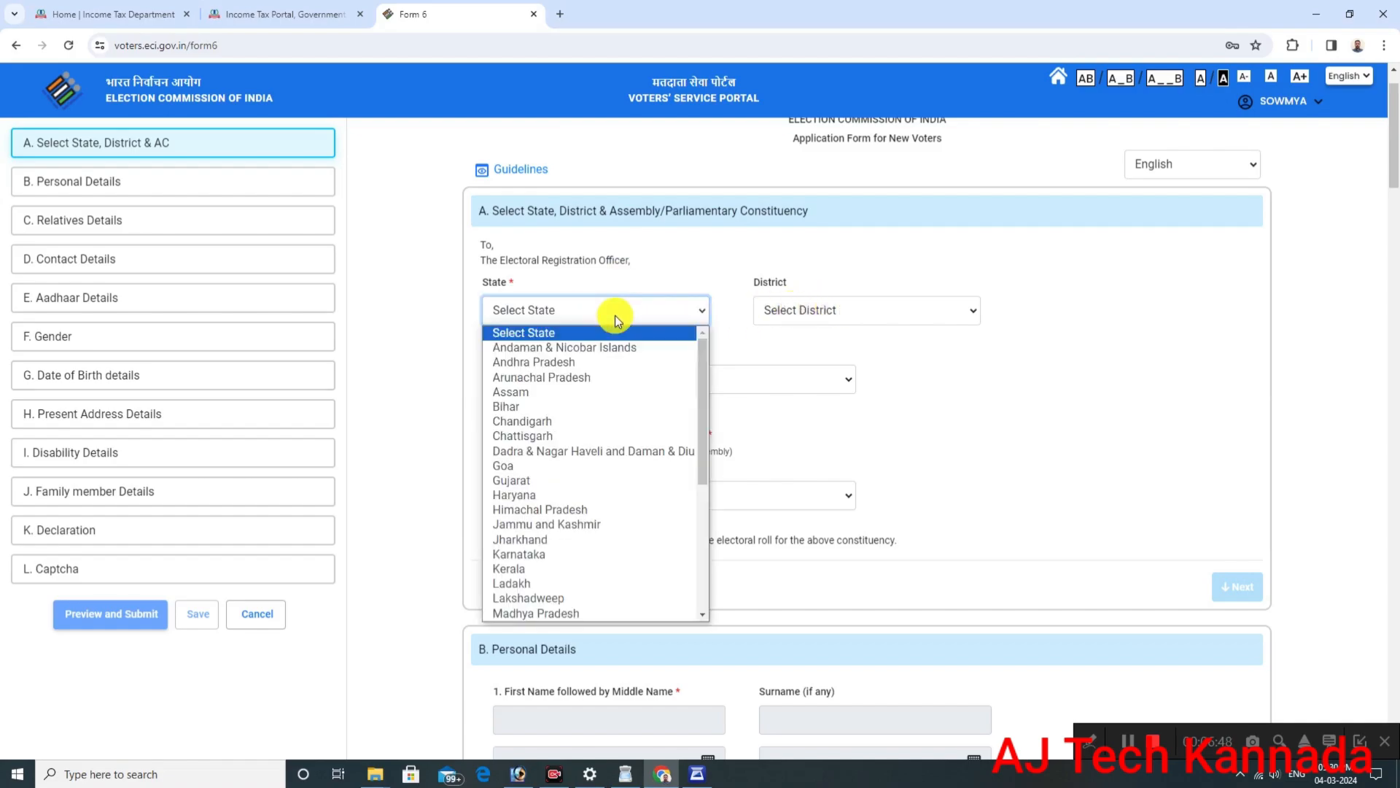
click(576, 554)
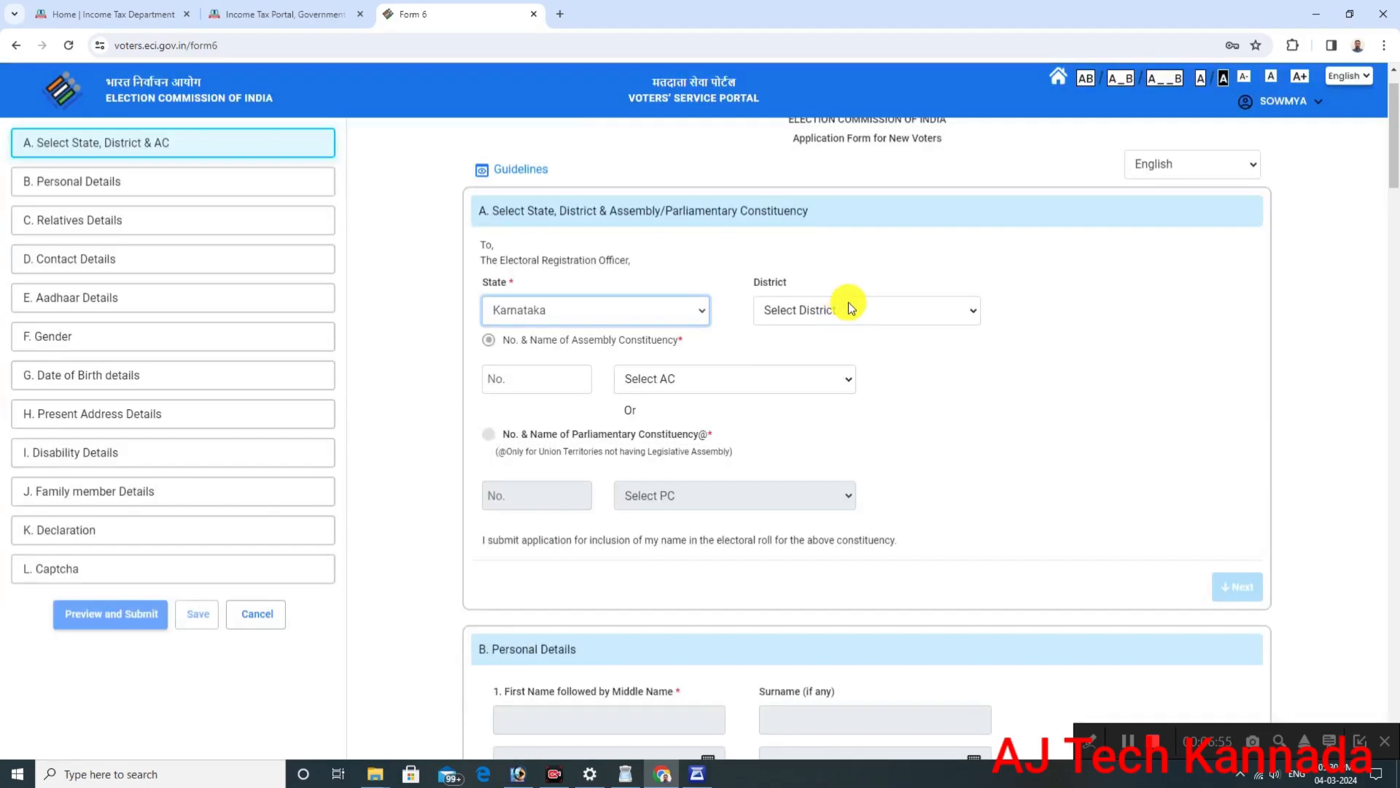
Step: Set the district to MYSORE, choose assembly constituency number 210, and continue to Personal Details
click(846, 310)
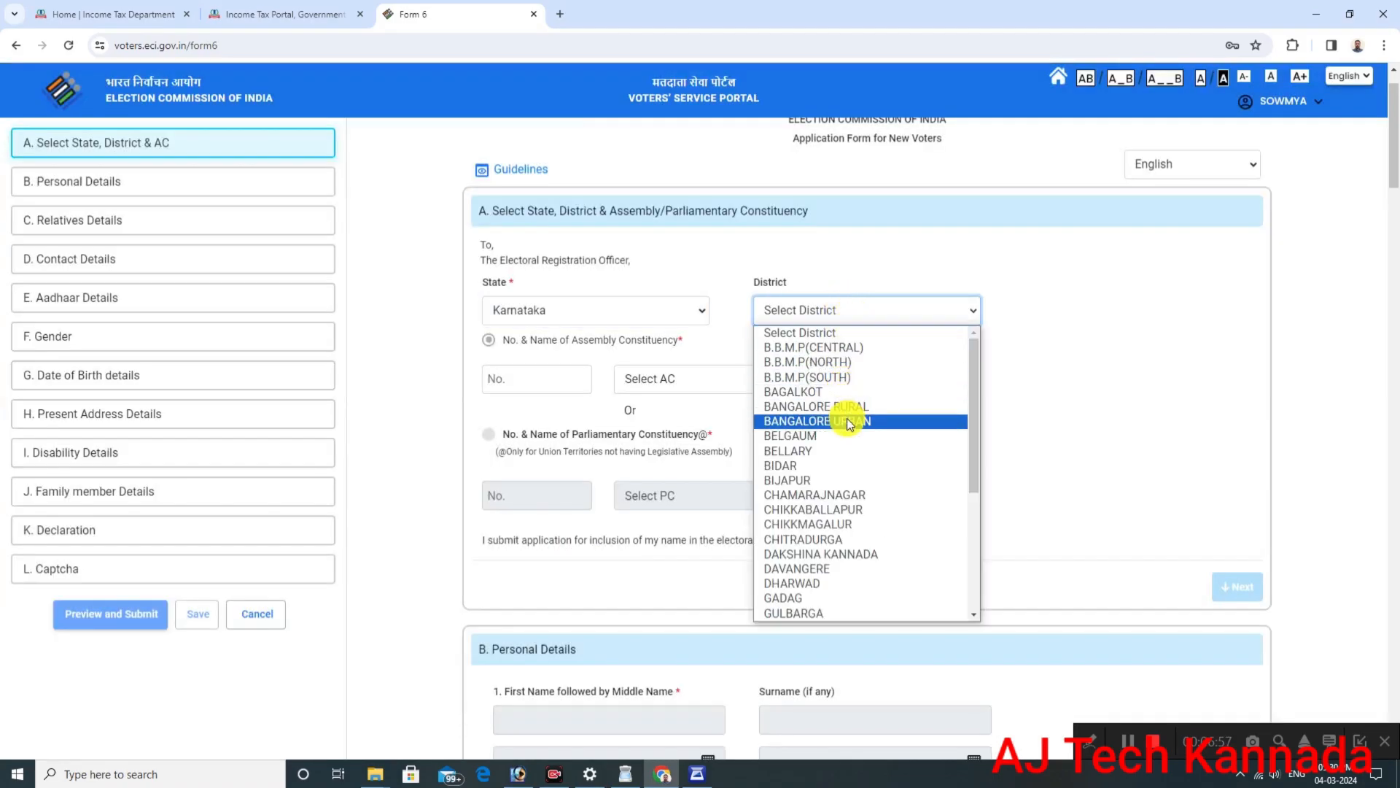
scroll(843, 430, down, 3)
click(835, 496)
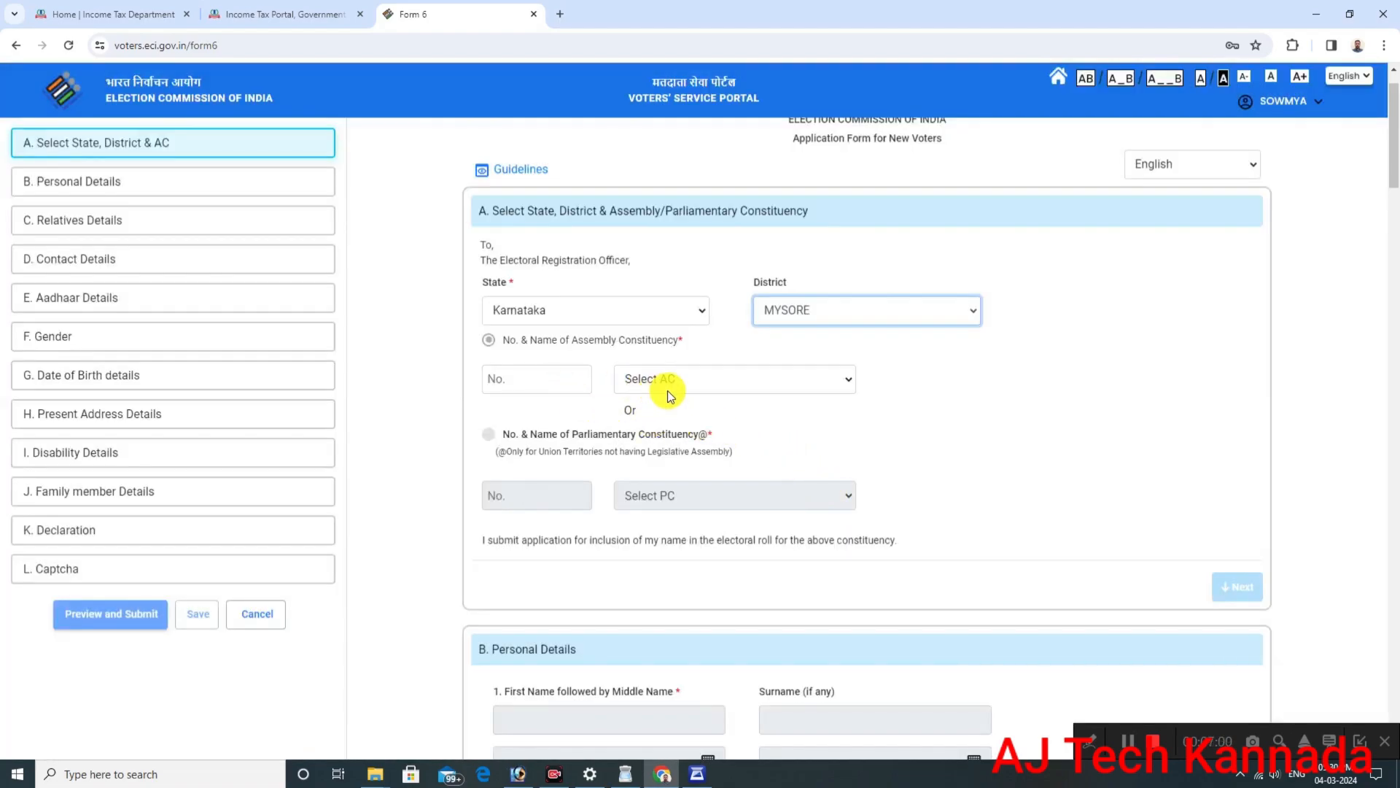
click(734, 378)
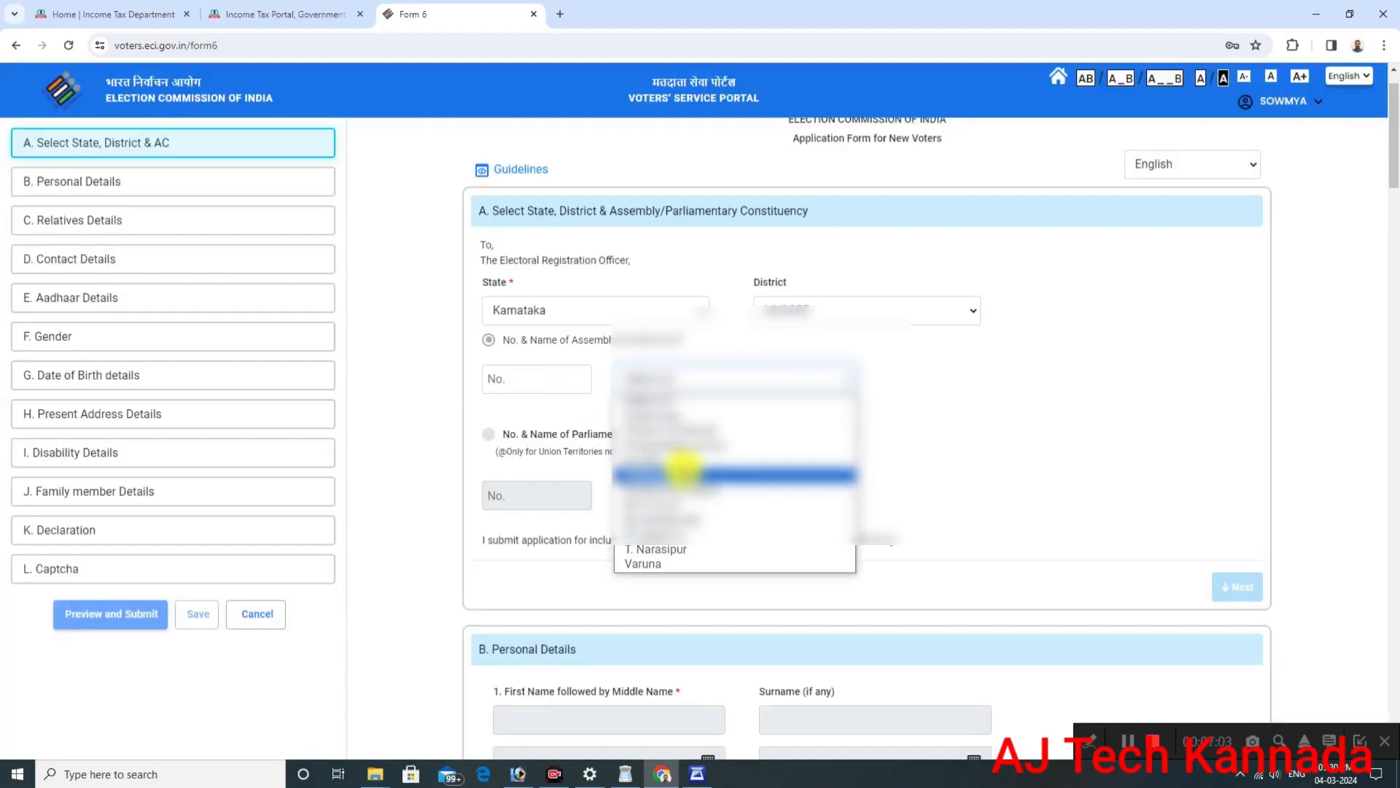
click(686, 528)
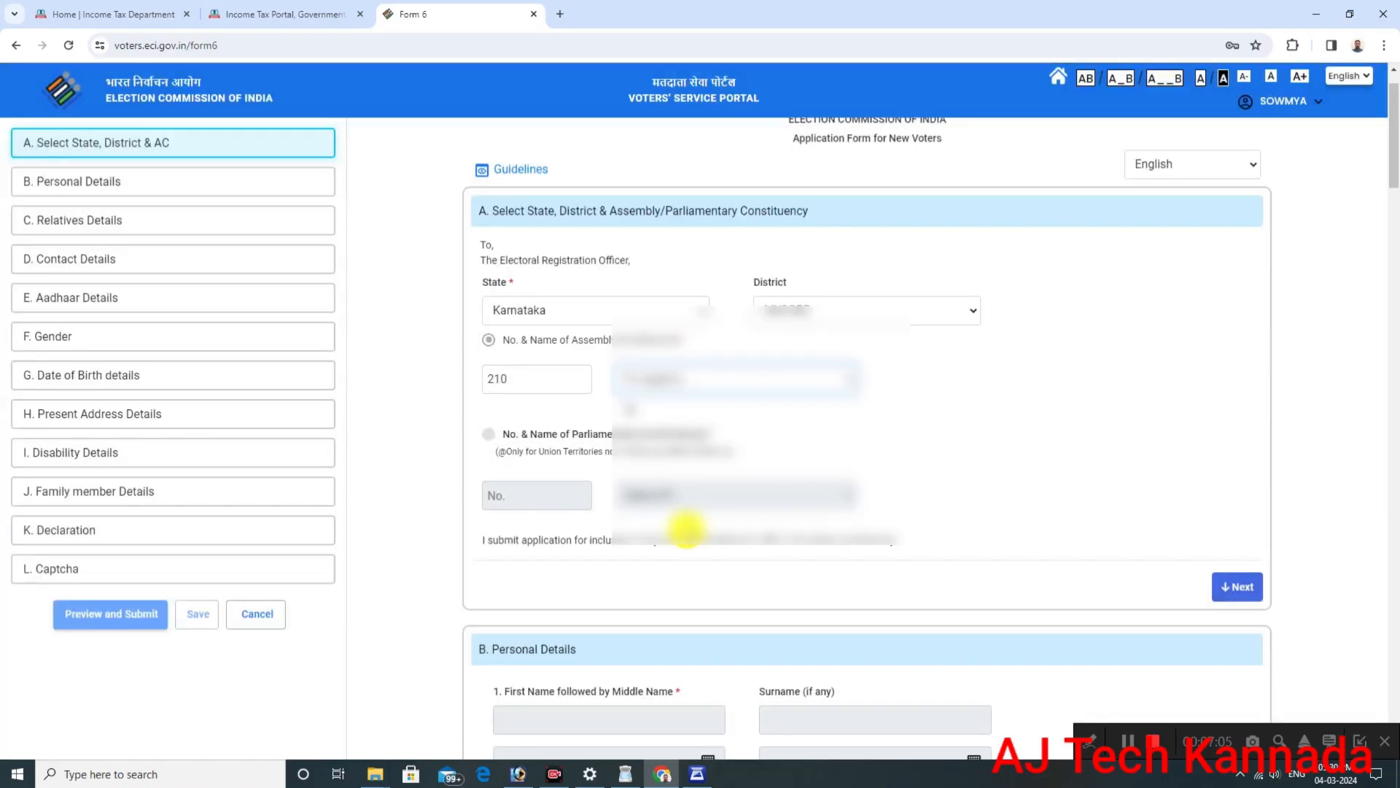
click(1241, 588)
click(1247, 605)
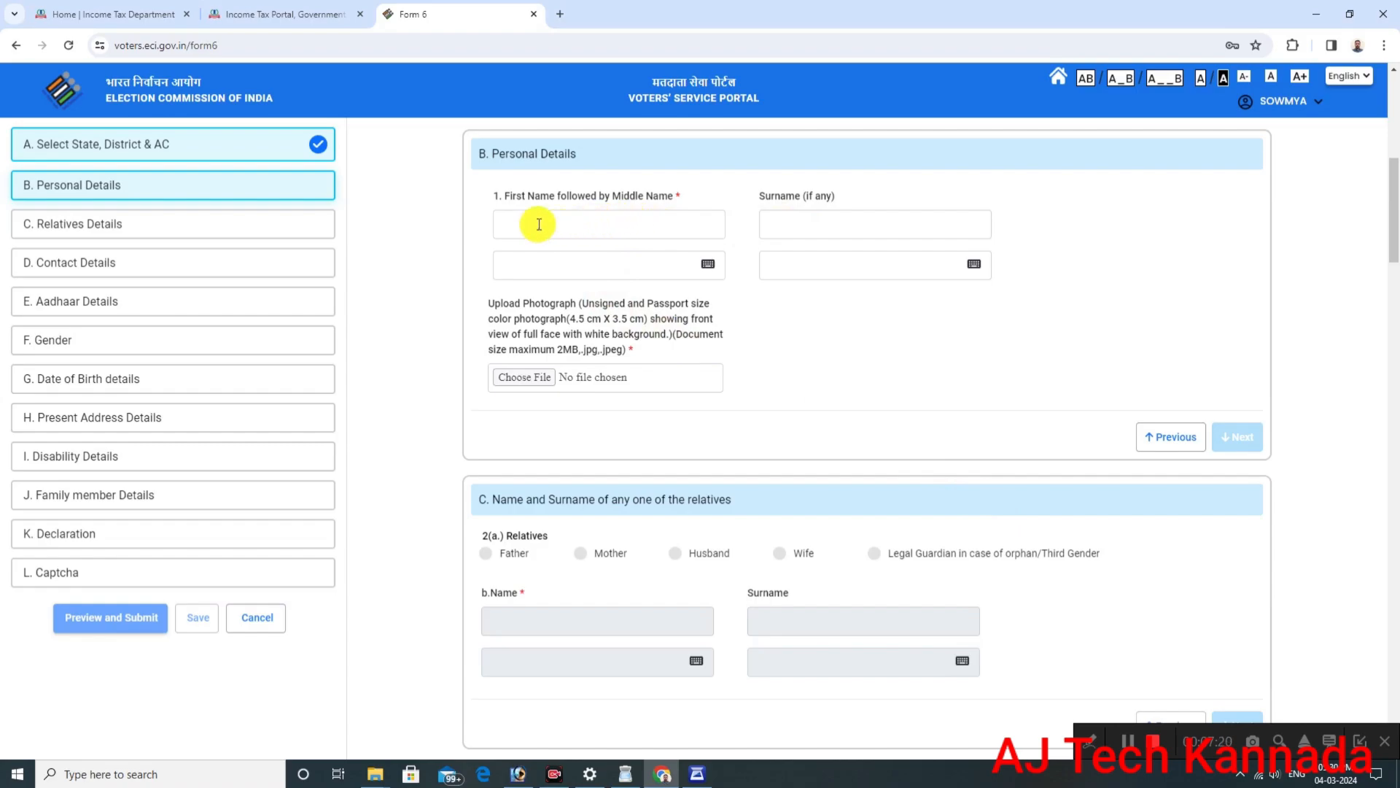
Step: Enter the applicant's first name in Personal Details, in both English and Kannada
click(585, 220)
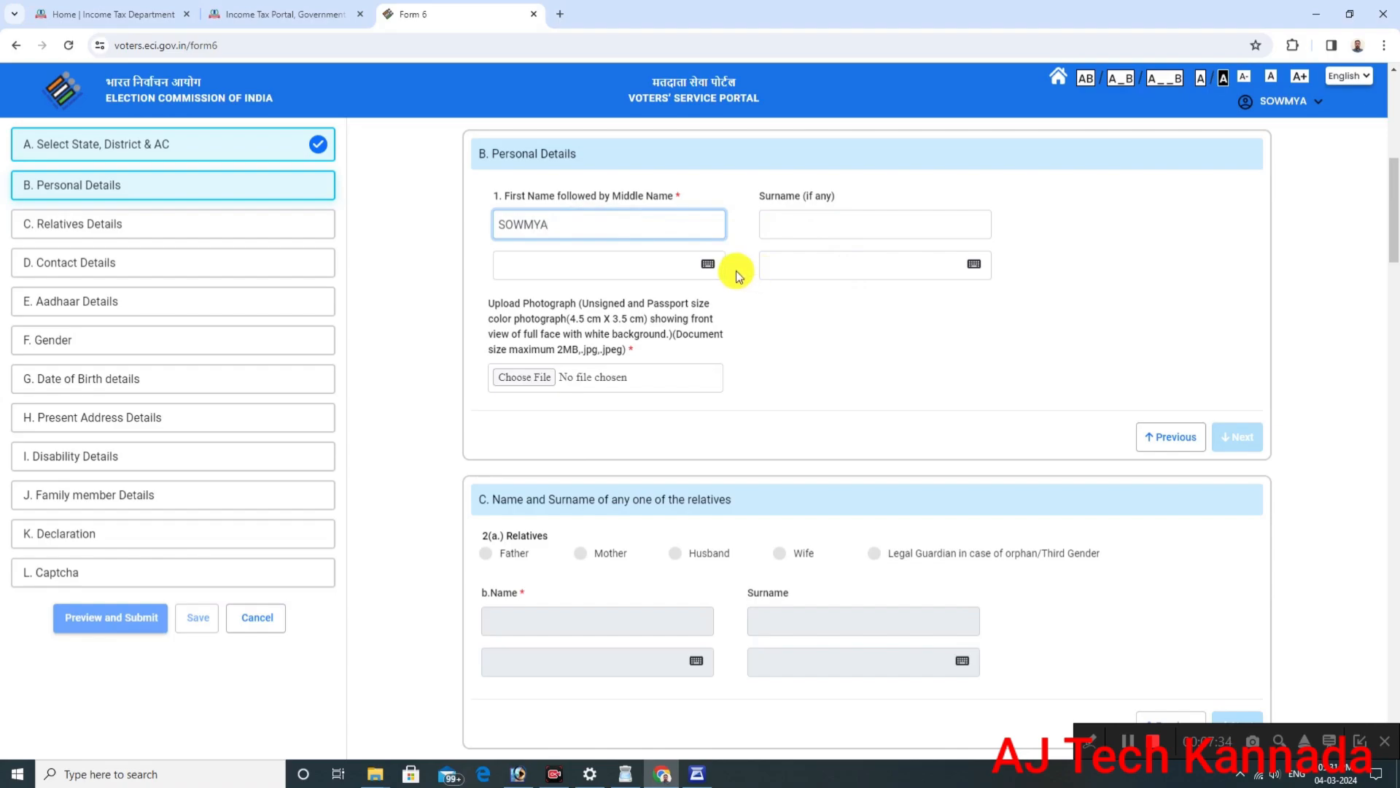
click(664, 264)
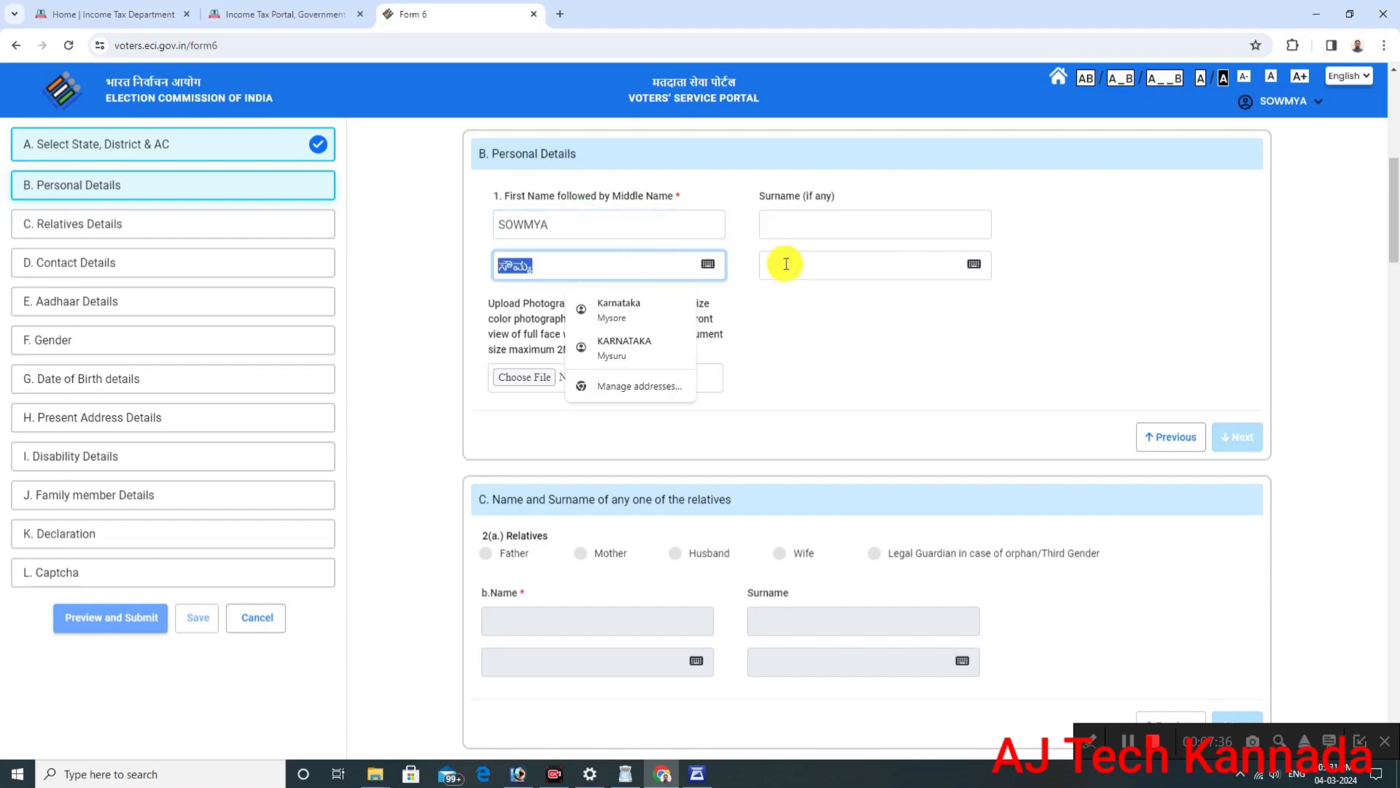
click(837, 323)
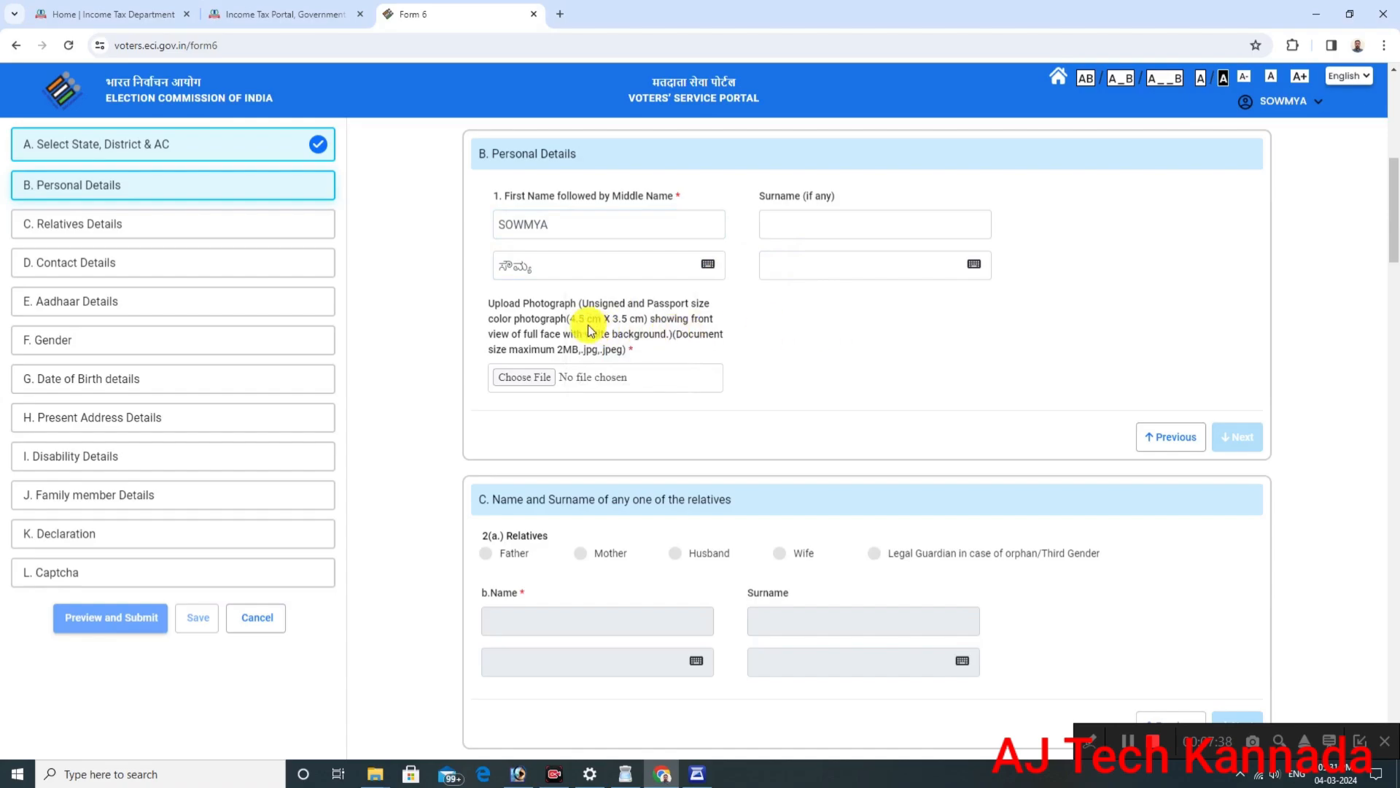
Step: Upload img20240304_17231760.jpg as the applicant's photograph and continue to the relatives section
click(535, 379)
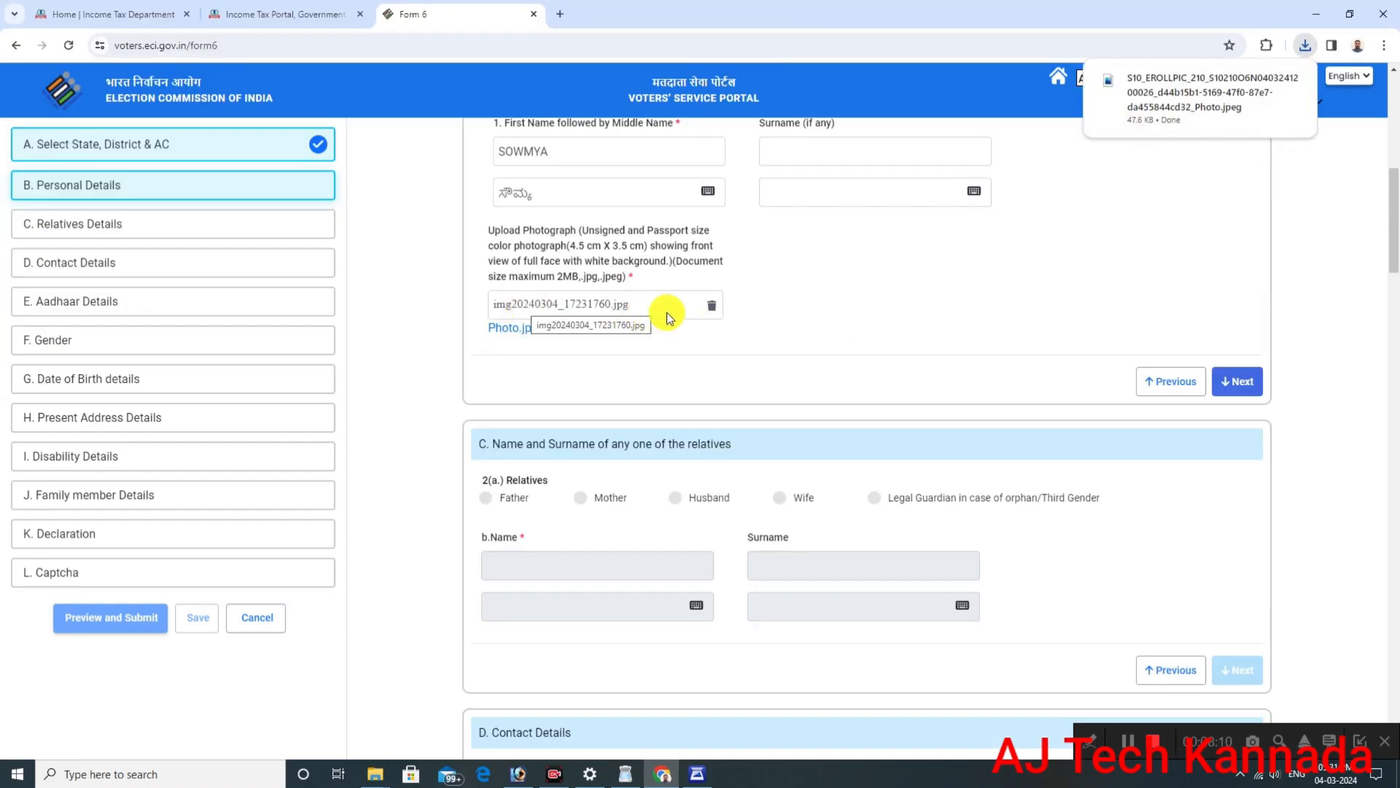
scroll(1150, 416, up, 1)
click(1240, 522)
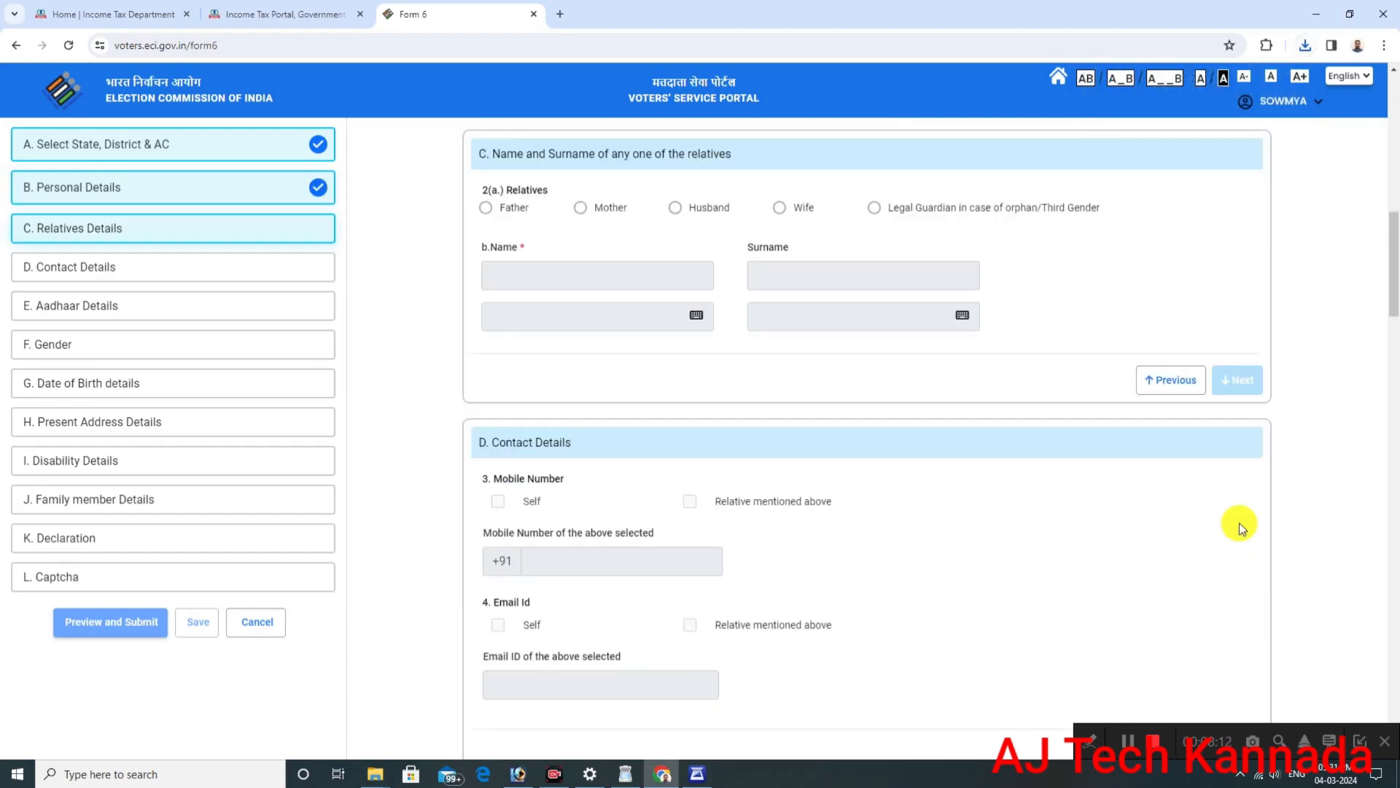
Step: Set the relative type to Husband and enter the husband's name in English in the relatives section
scroll(576, 570, up, 3)
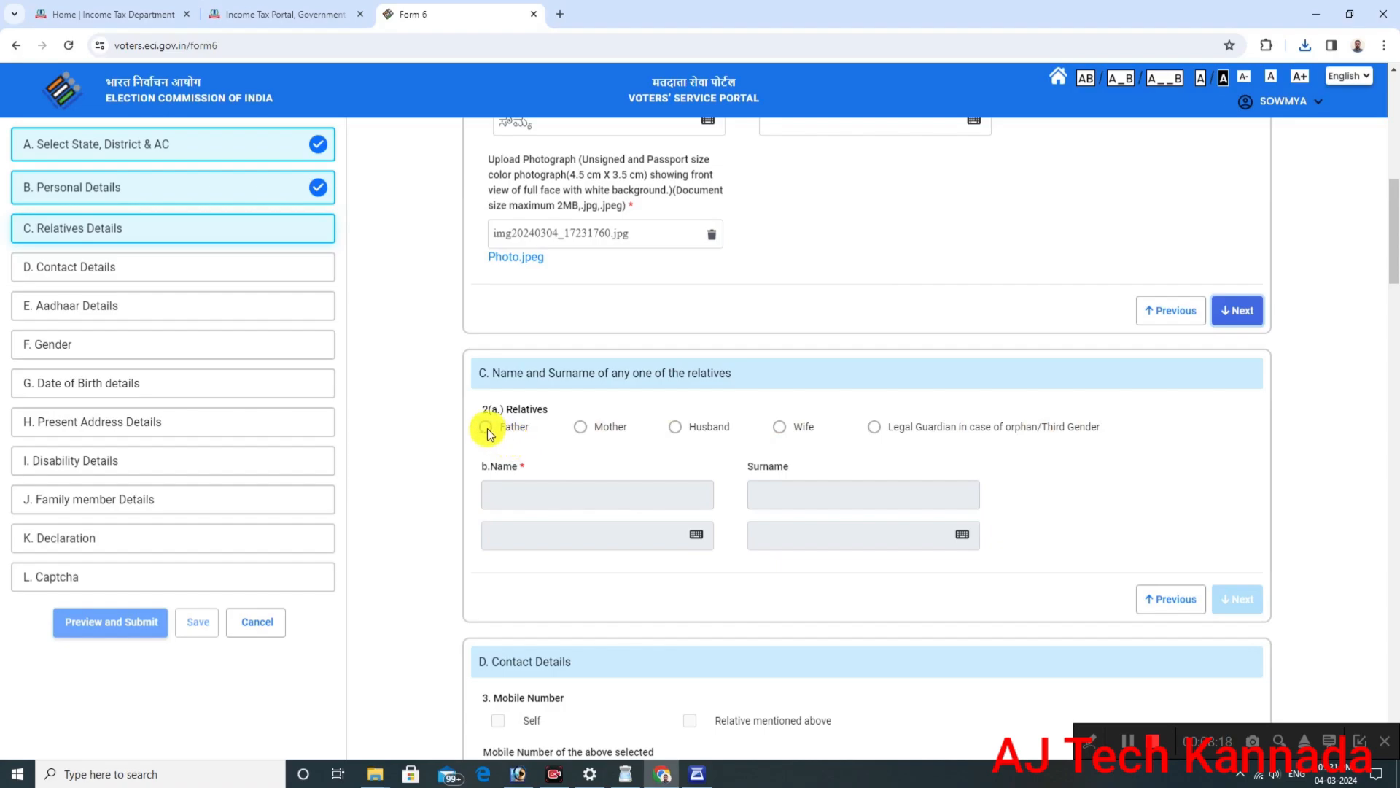
click(672, 429)
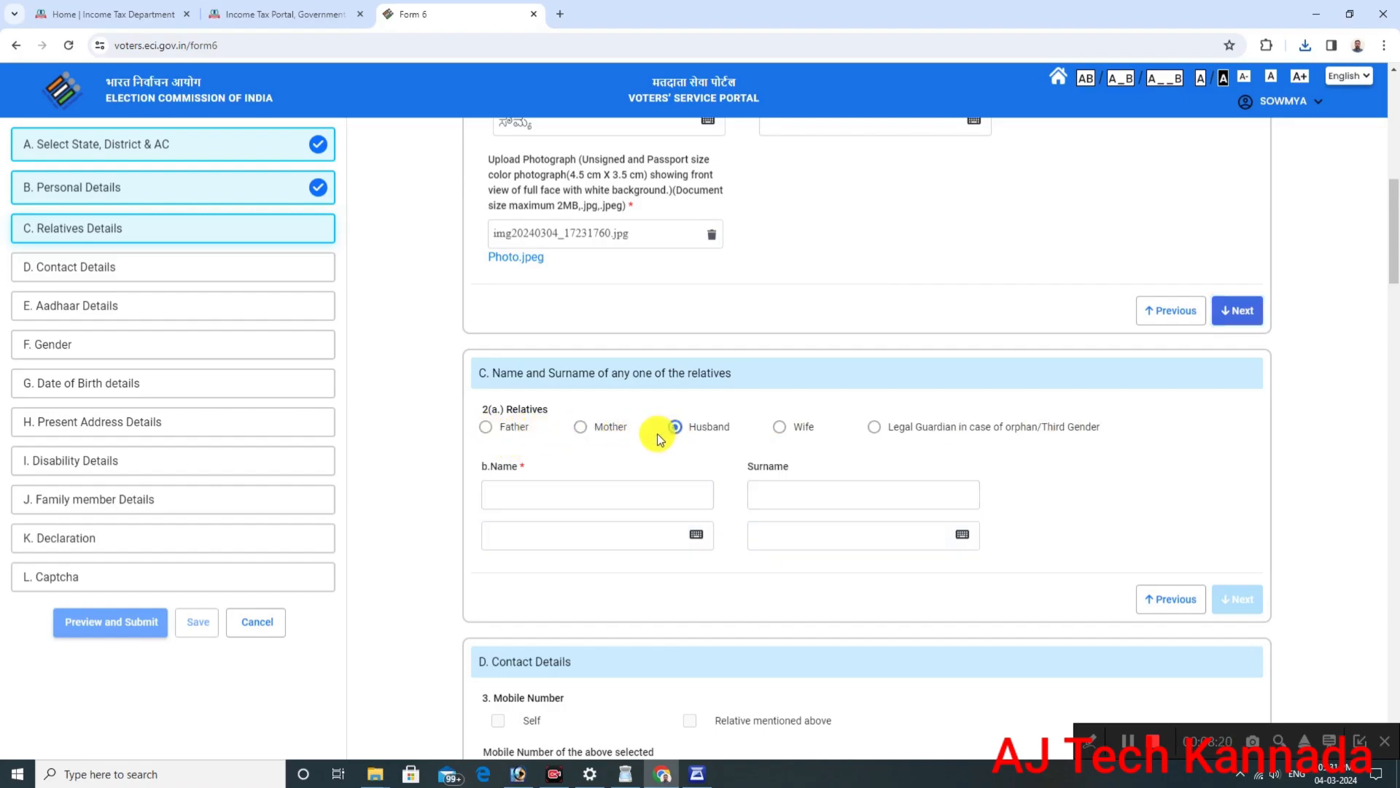
click(546, 489)
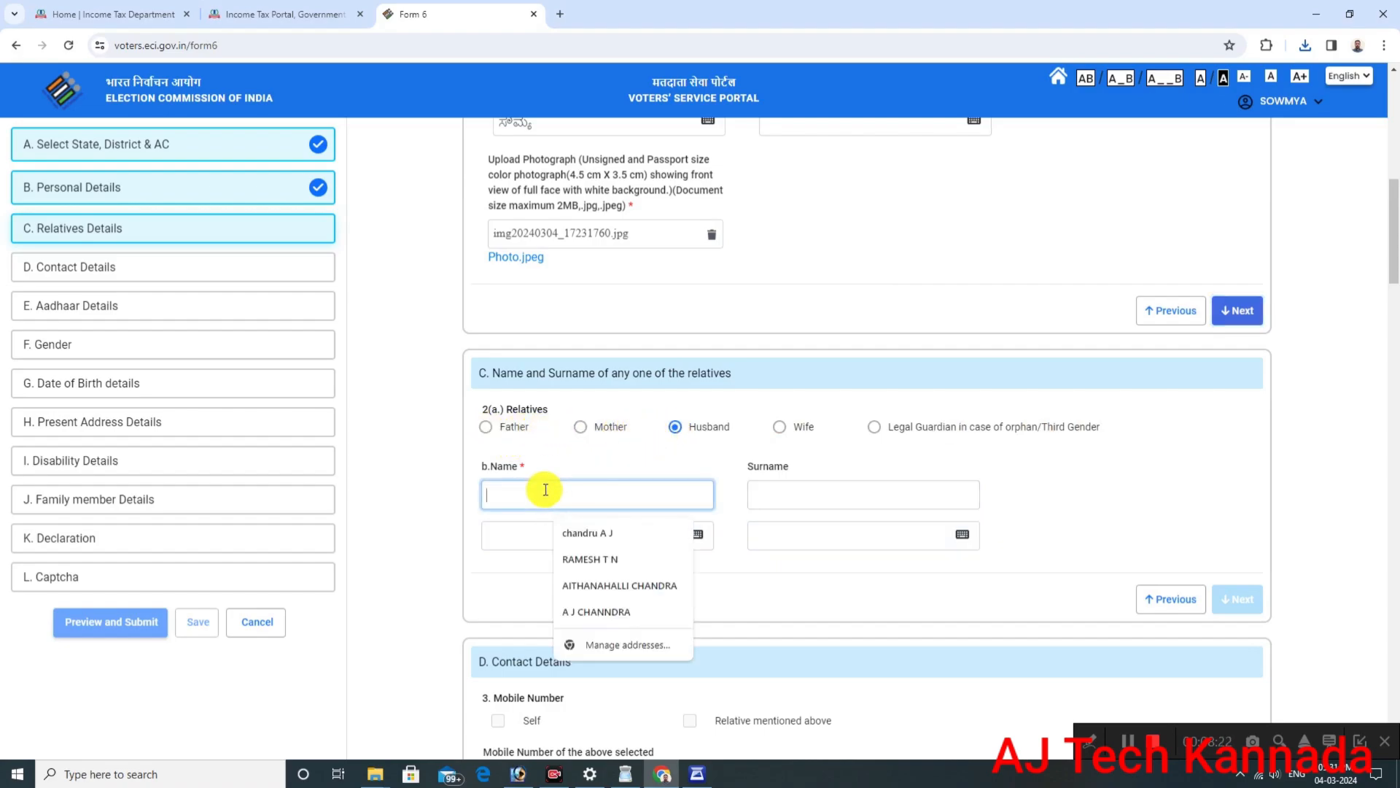
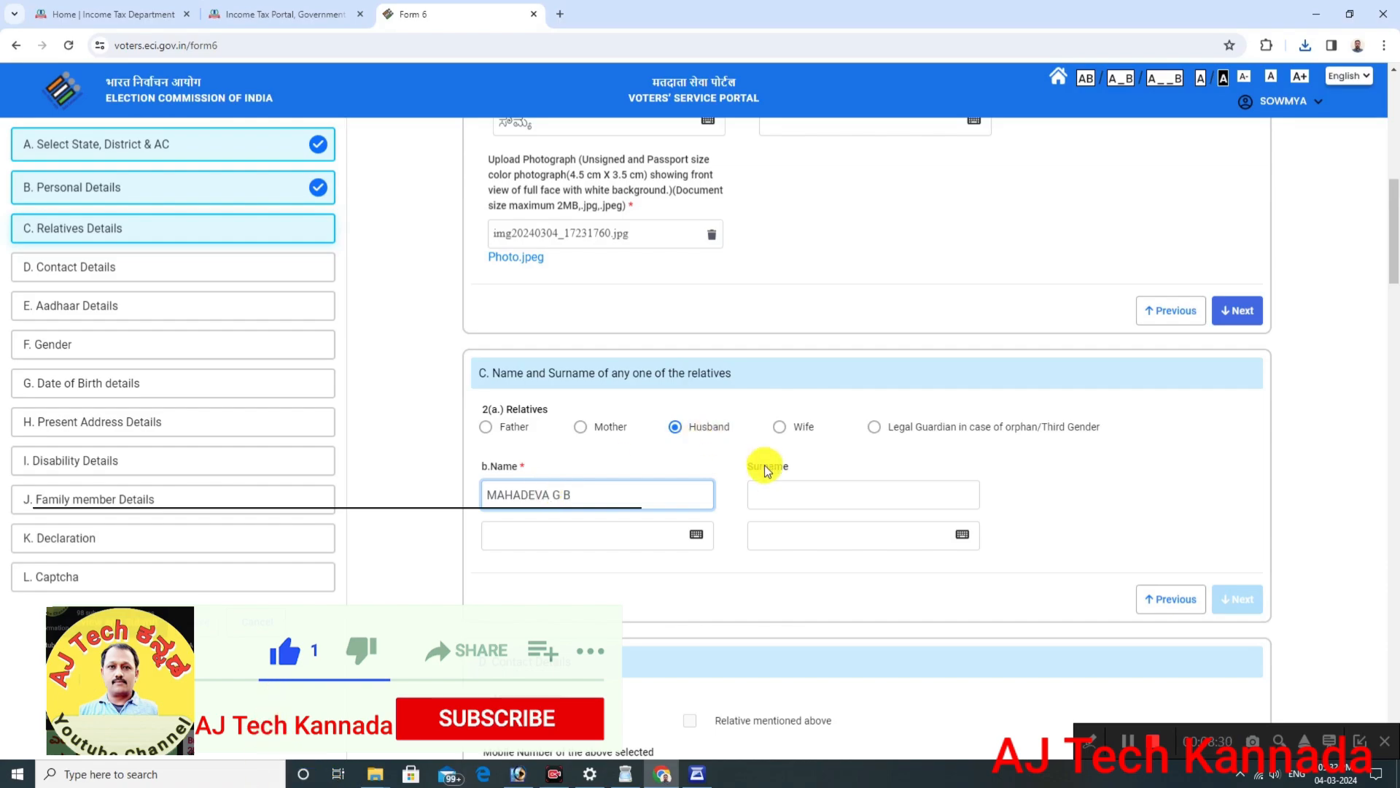
Step: Fill in the Kannada version of the husband's name, close the on-screen keyboard, and continue to Contact Details
click(697, 536)
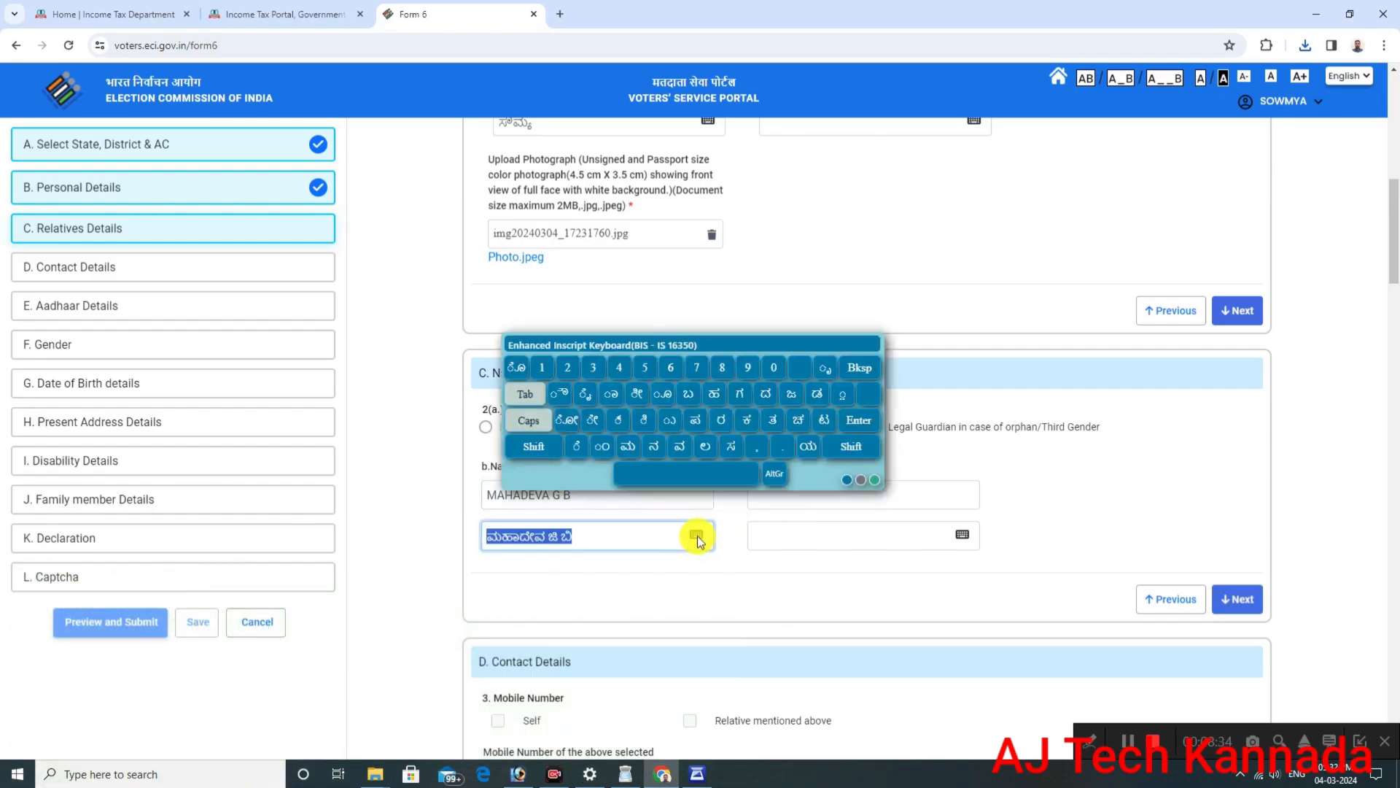
click(631, 535)
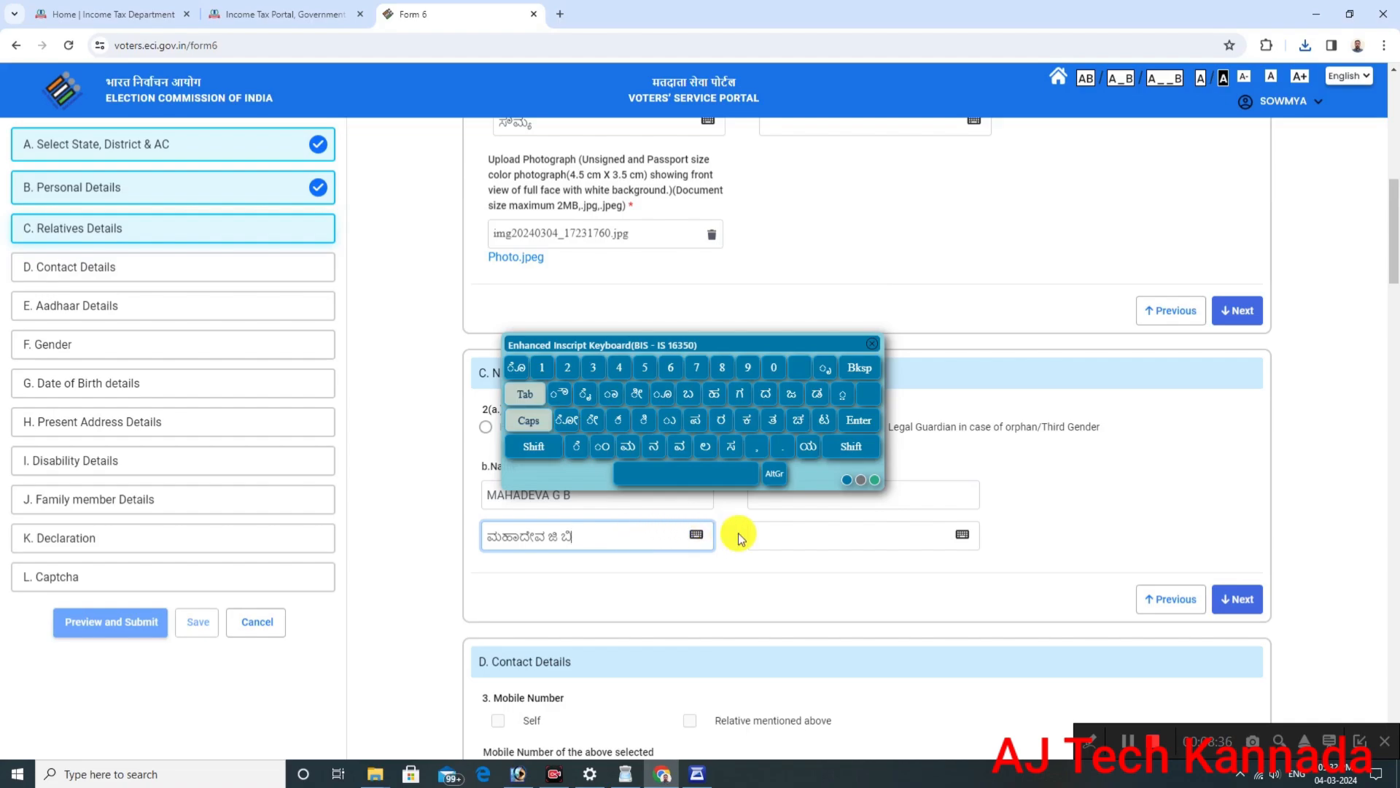
click(803, 588)
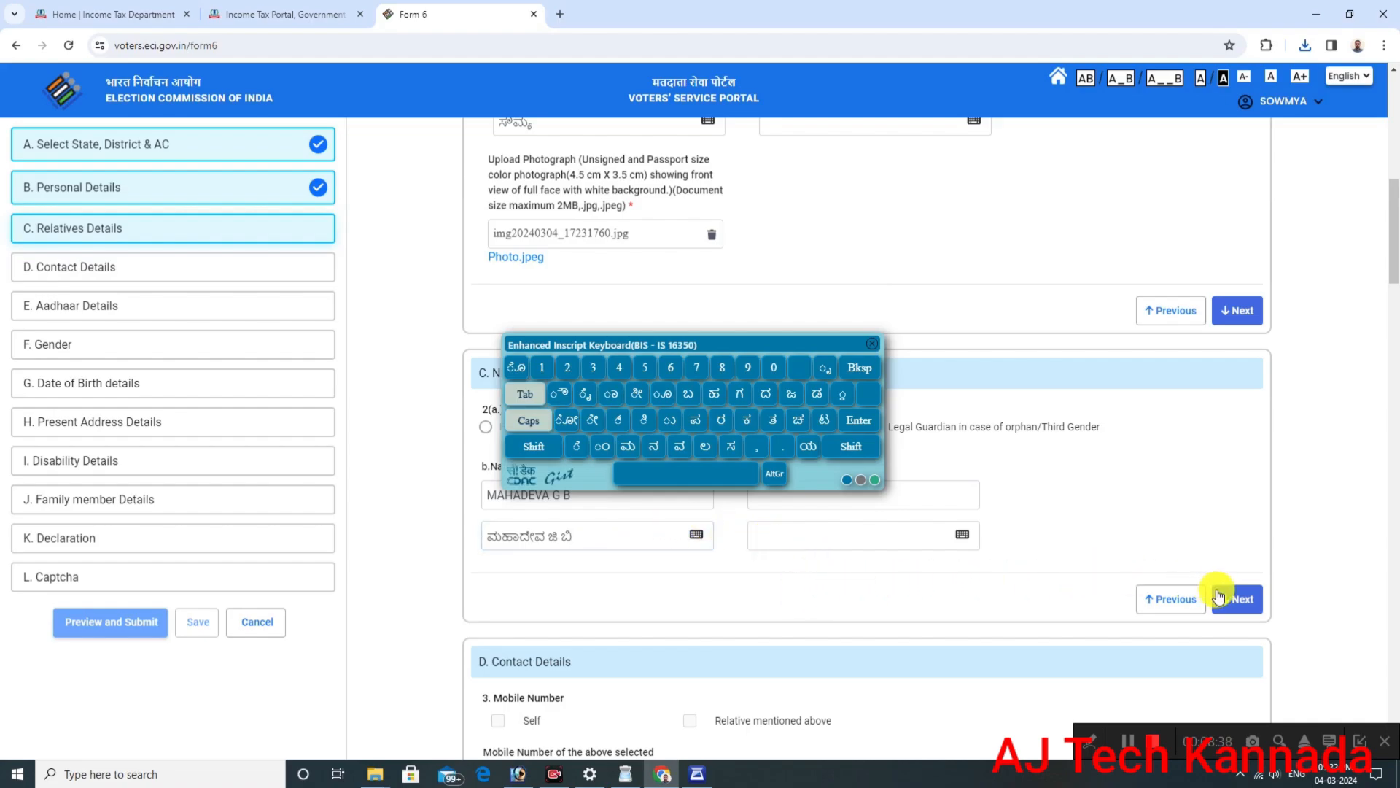
click(876, 347)
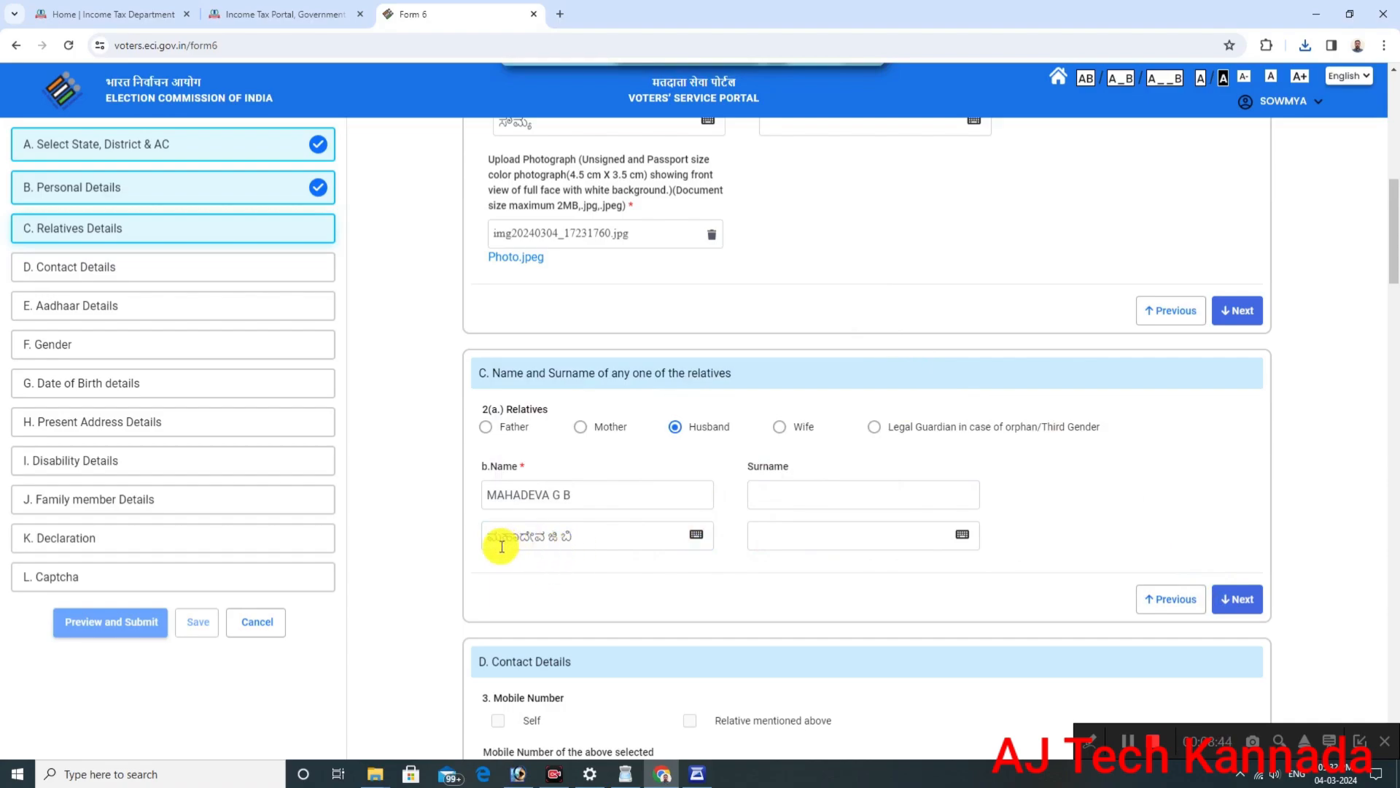
click(1239, 604)
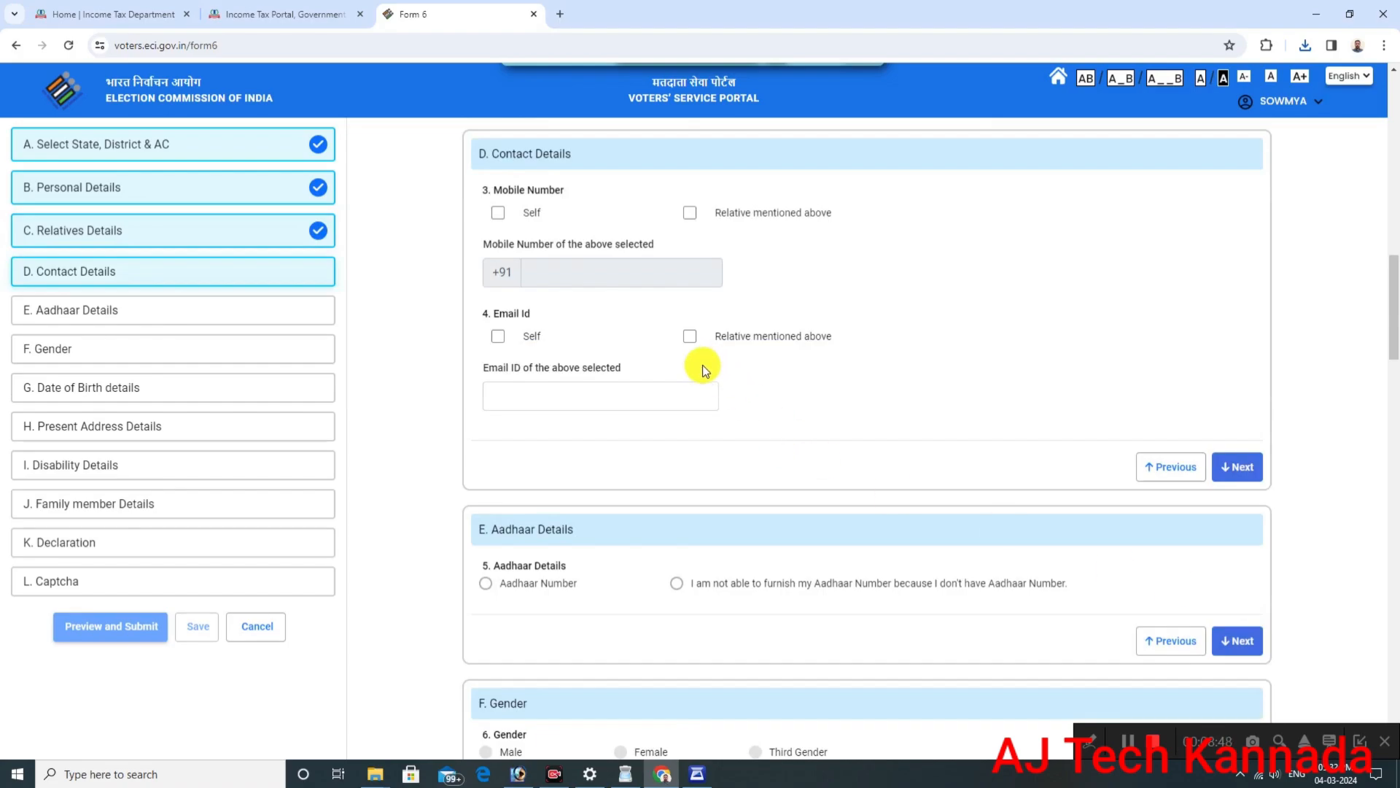
Step: Mark the mobile number as Self, enter the applicant's mobile number, and continue to Aadhaar Details
click(499, 214)
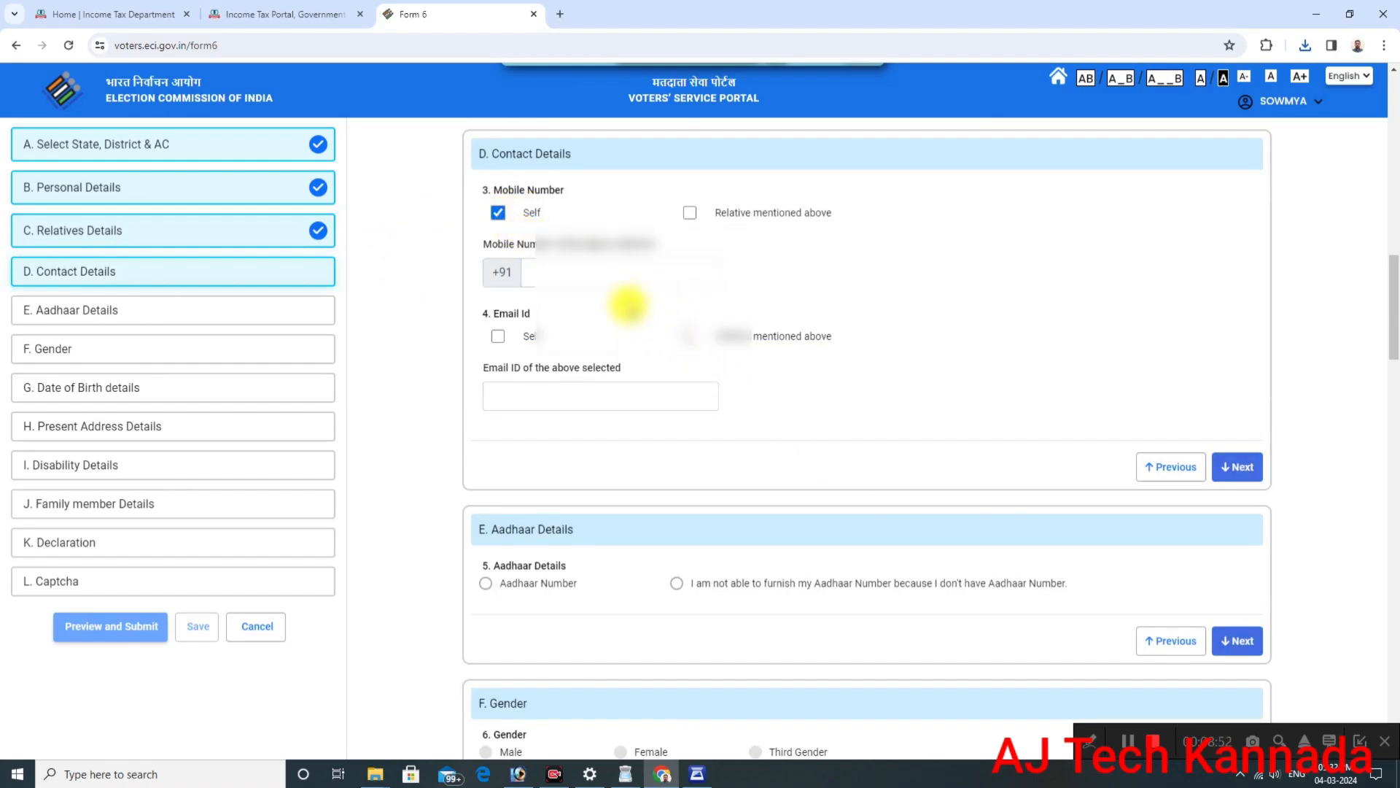
click(613, 275)
text(87)
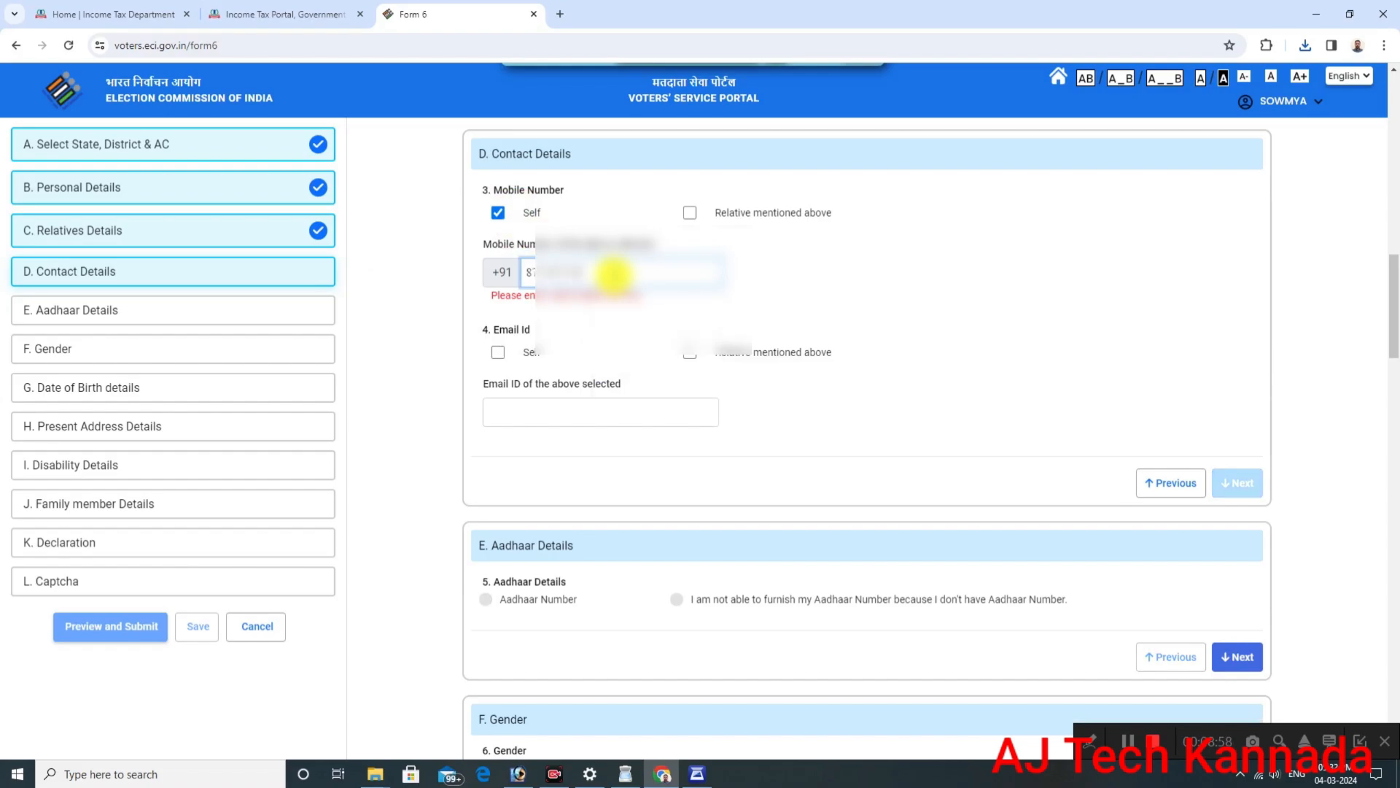
click(1239, 473)
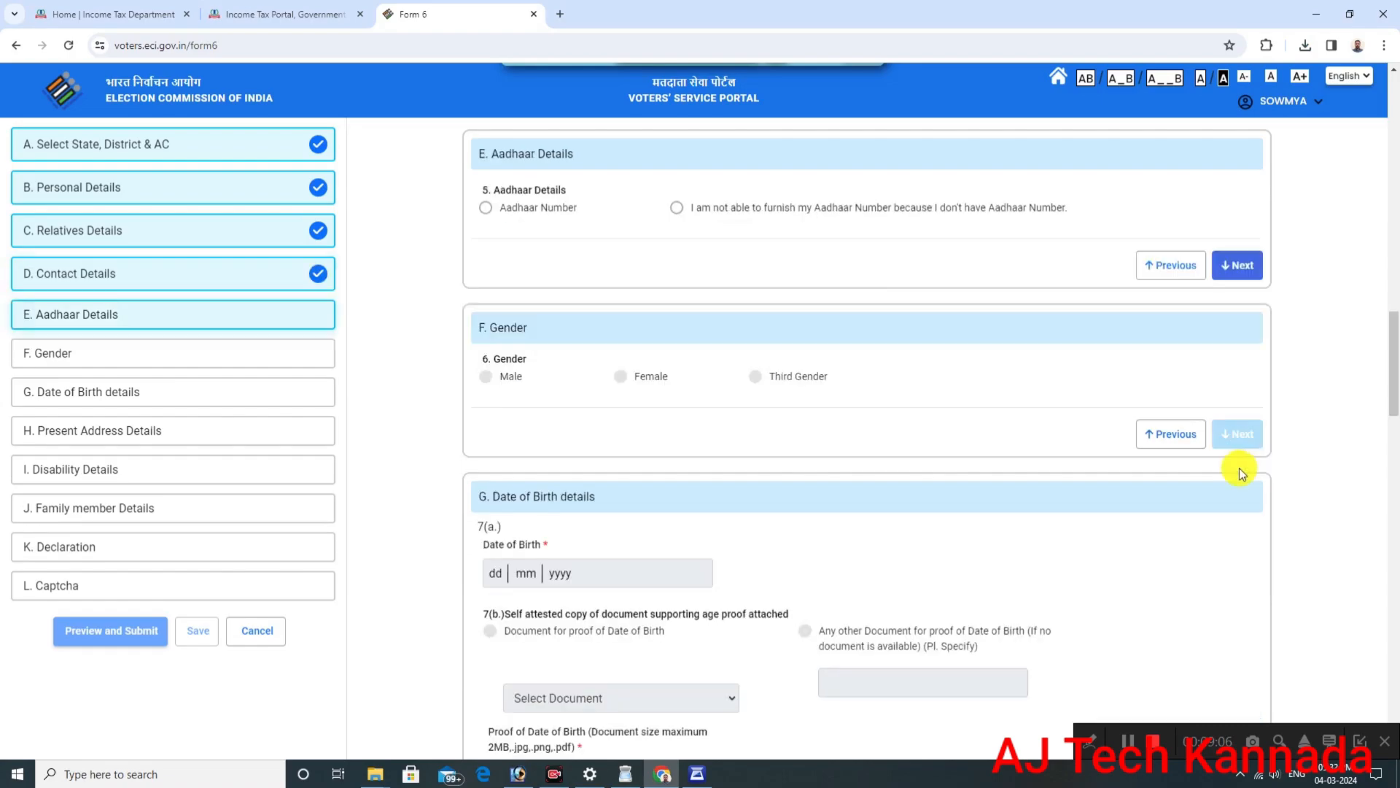
Step: Choose to provide an Aadhaar number, enter the applicant's Aadhaar number, and continue to the Gender section
click(538, 208)
click(581, 256)
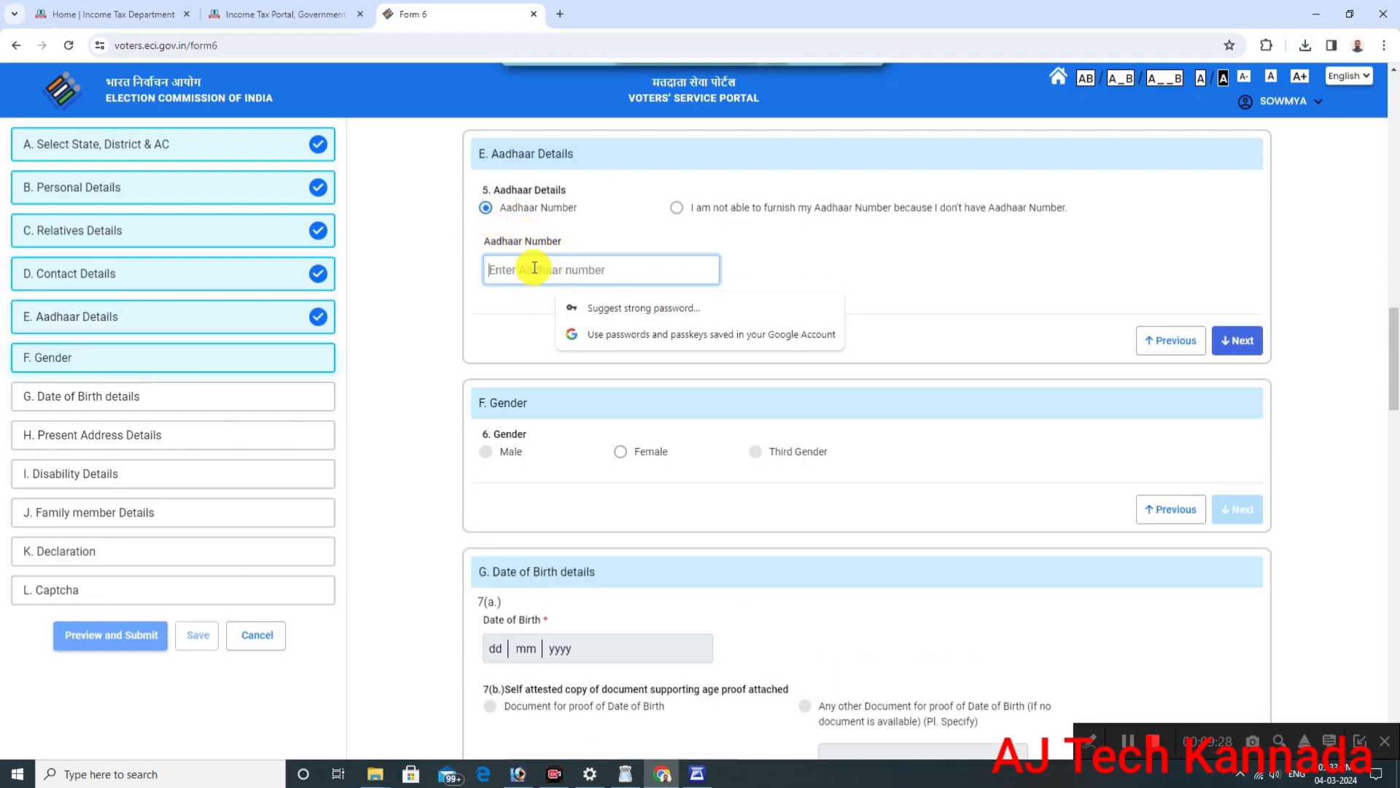
text(123)
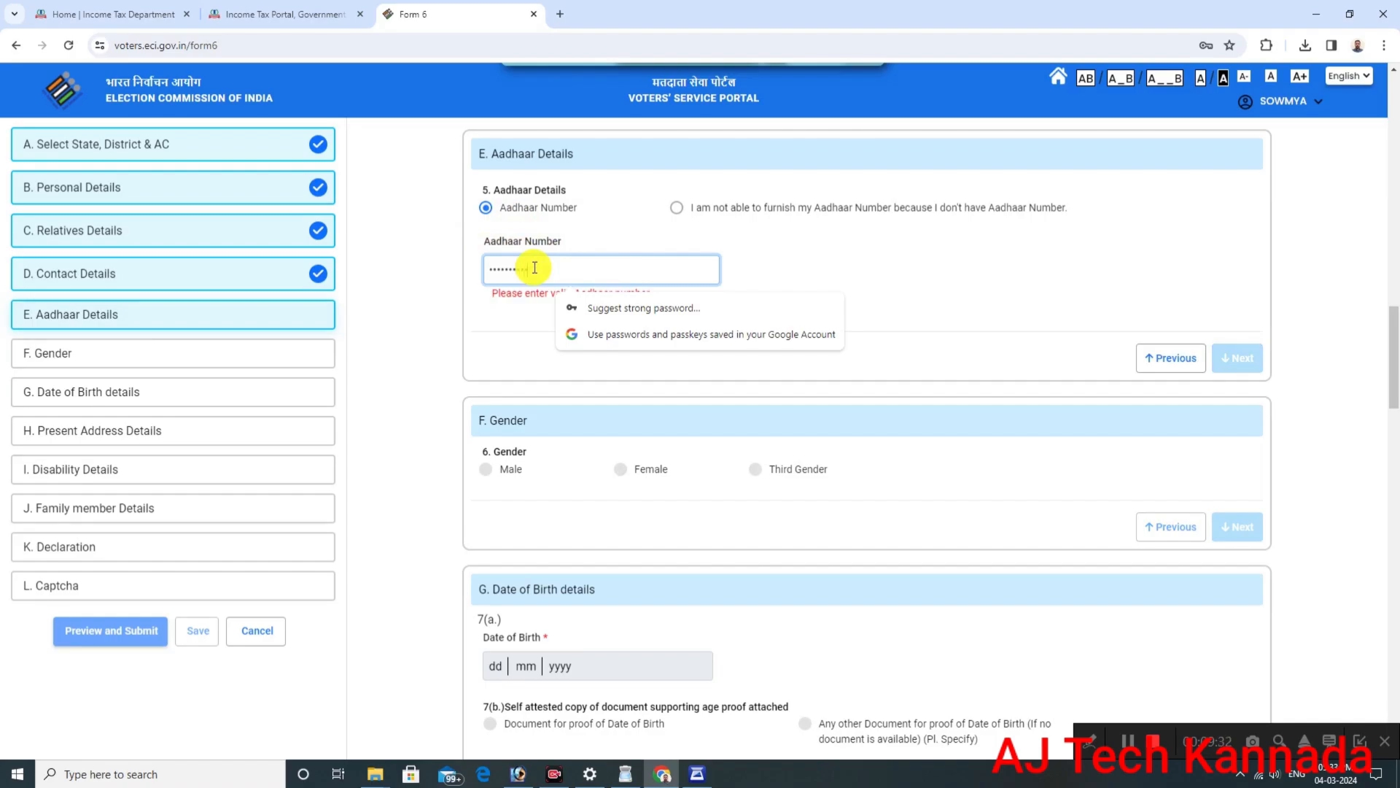
text(••)
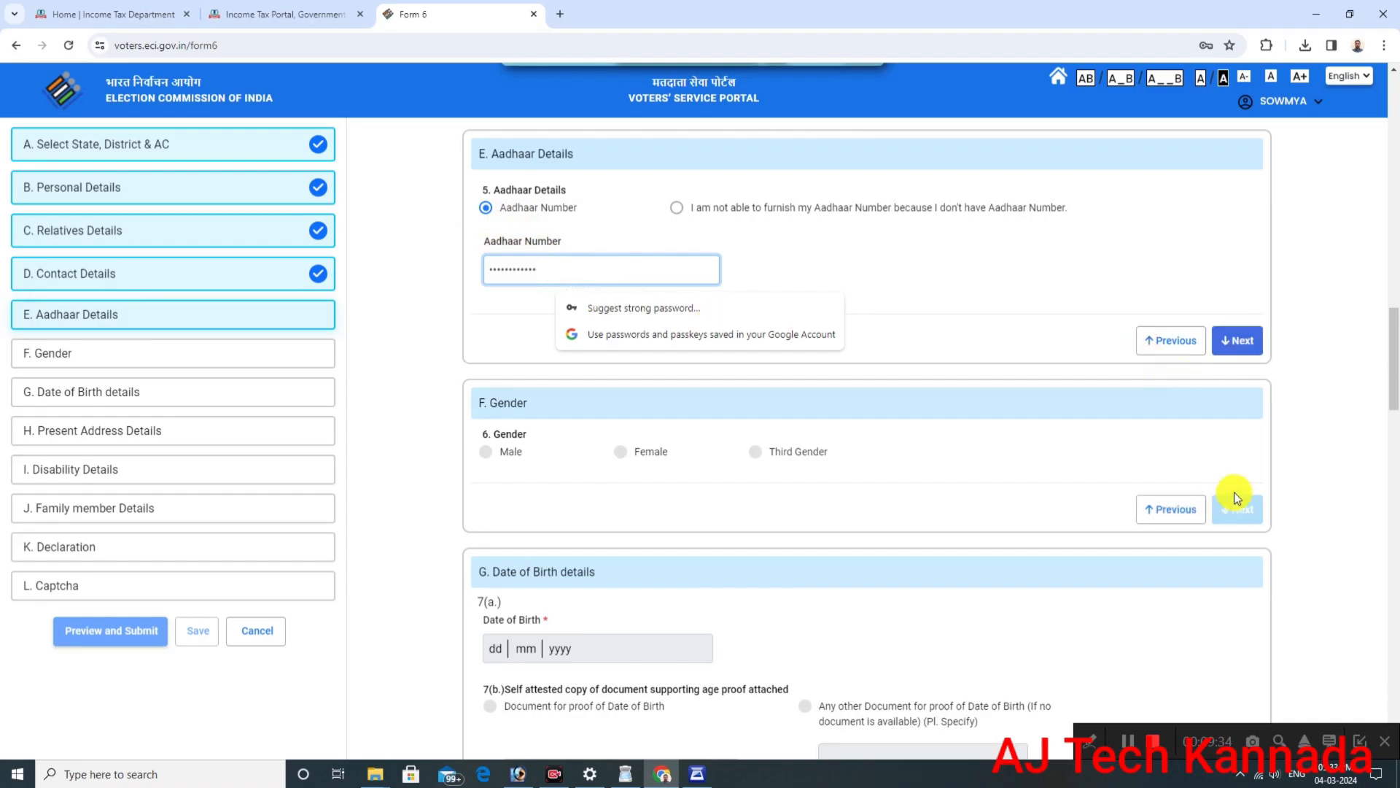
click(1234, 357)
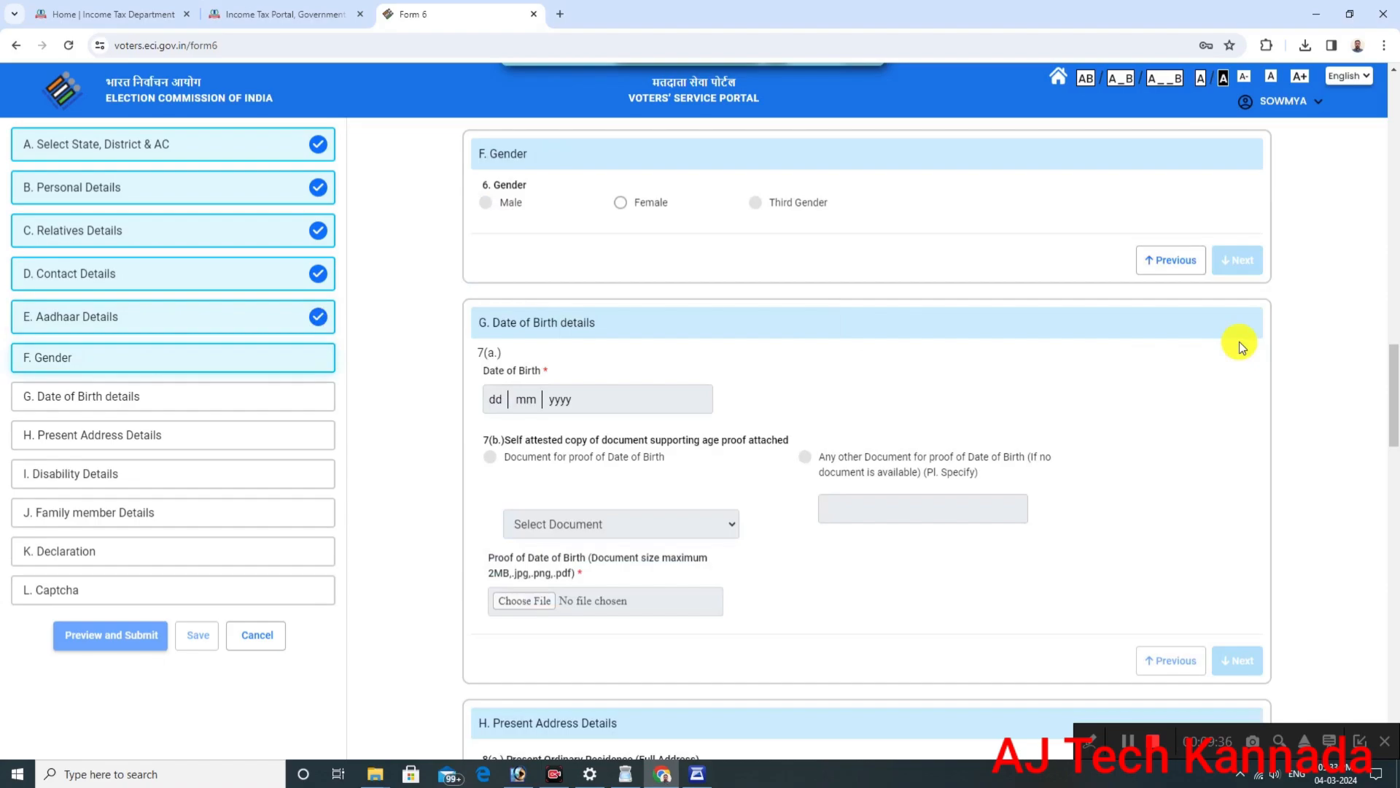
Step: Set the gender to Female and enter the applicant's date of birth in the following section
click(622, 203)
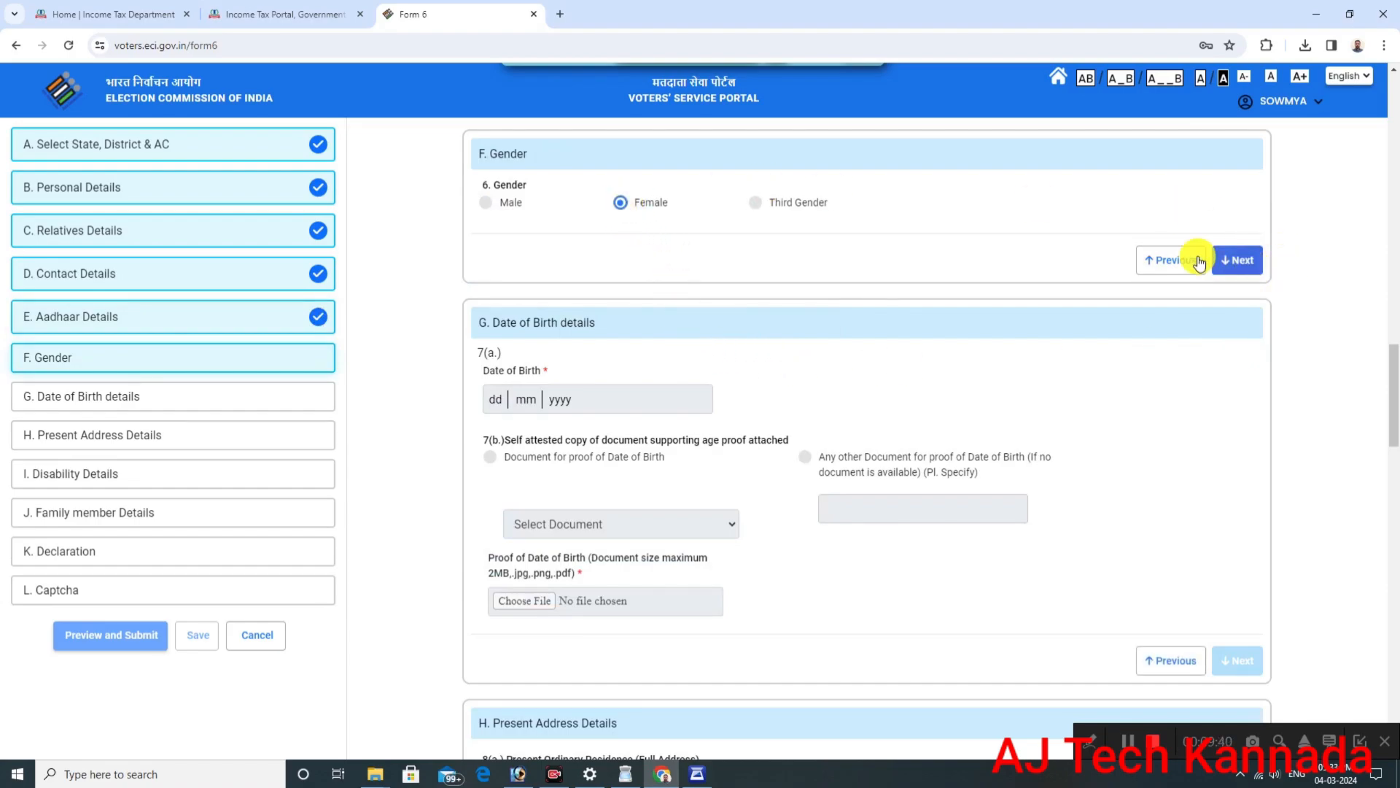
click(1240, 261)
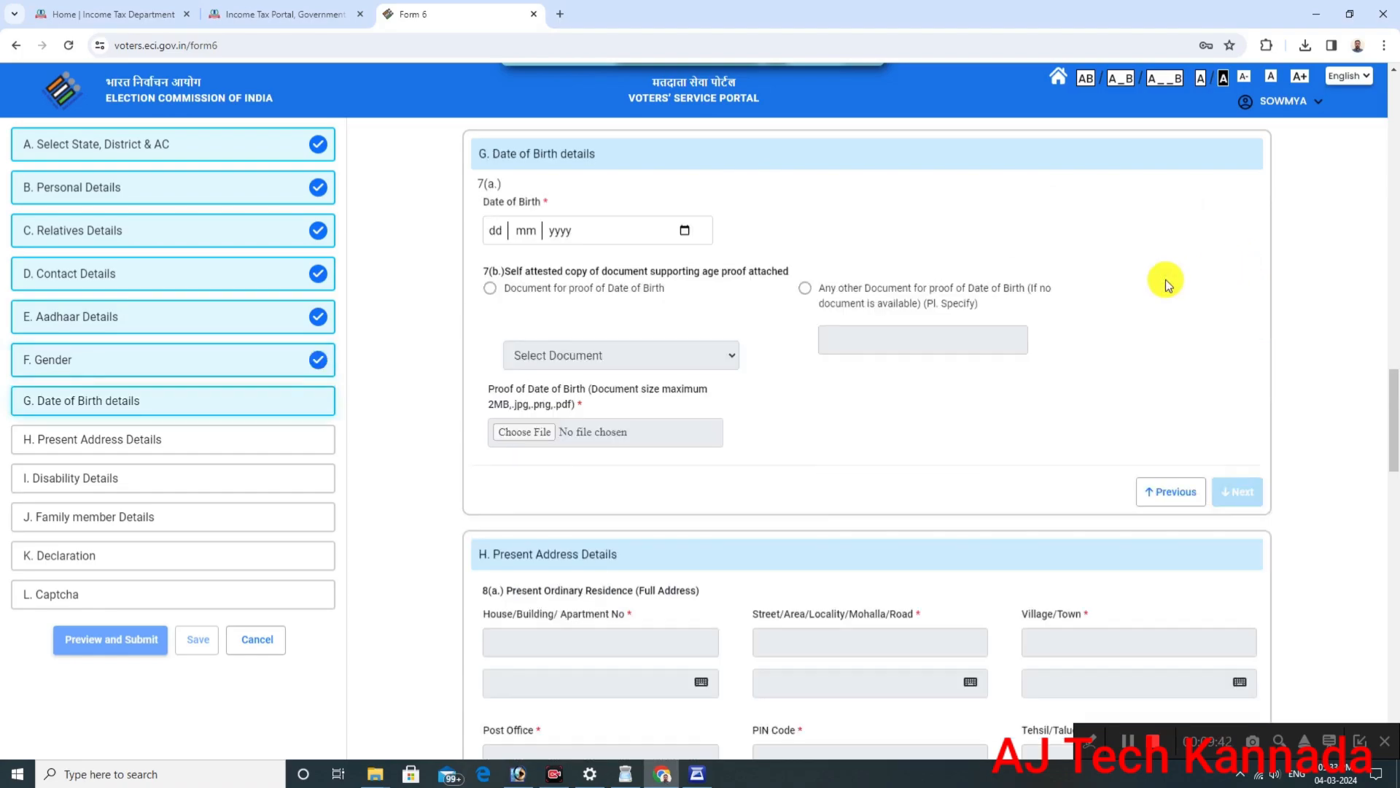
click(685, 232)
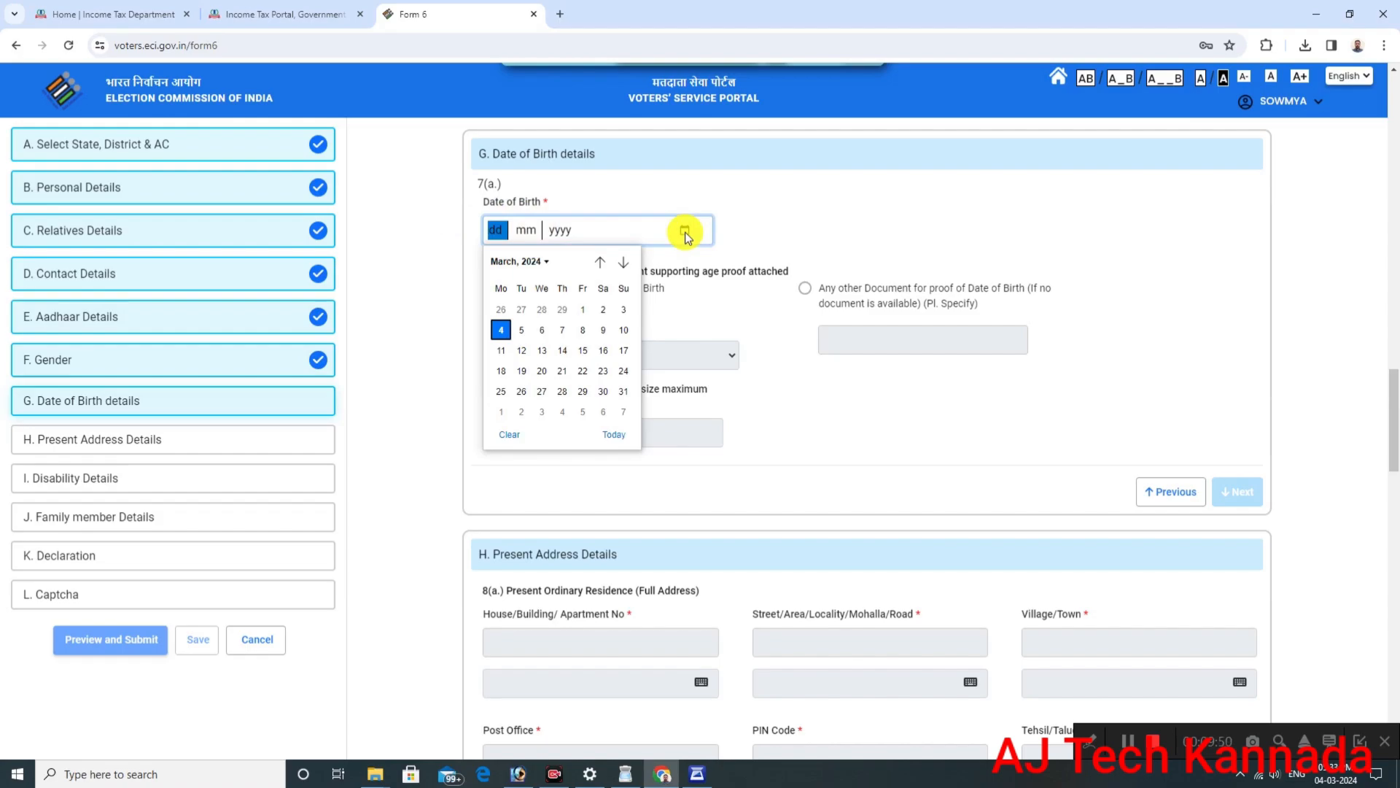
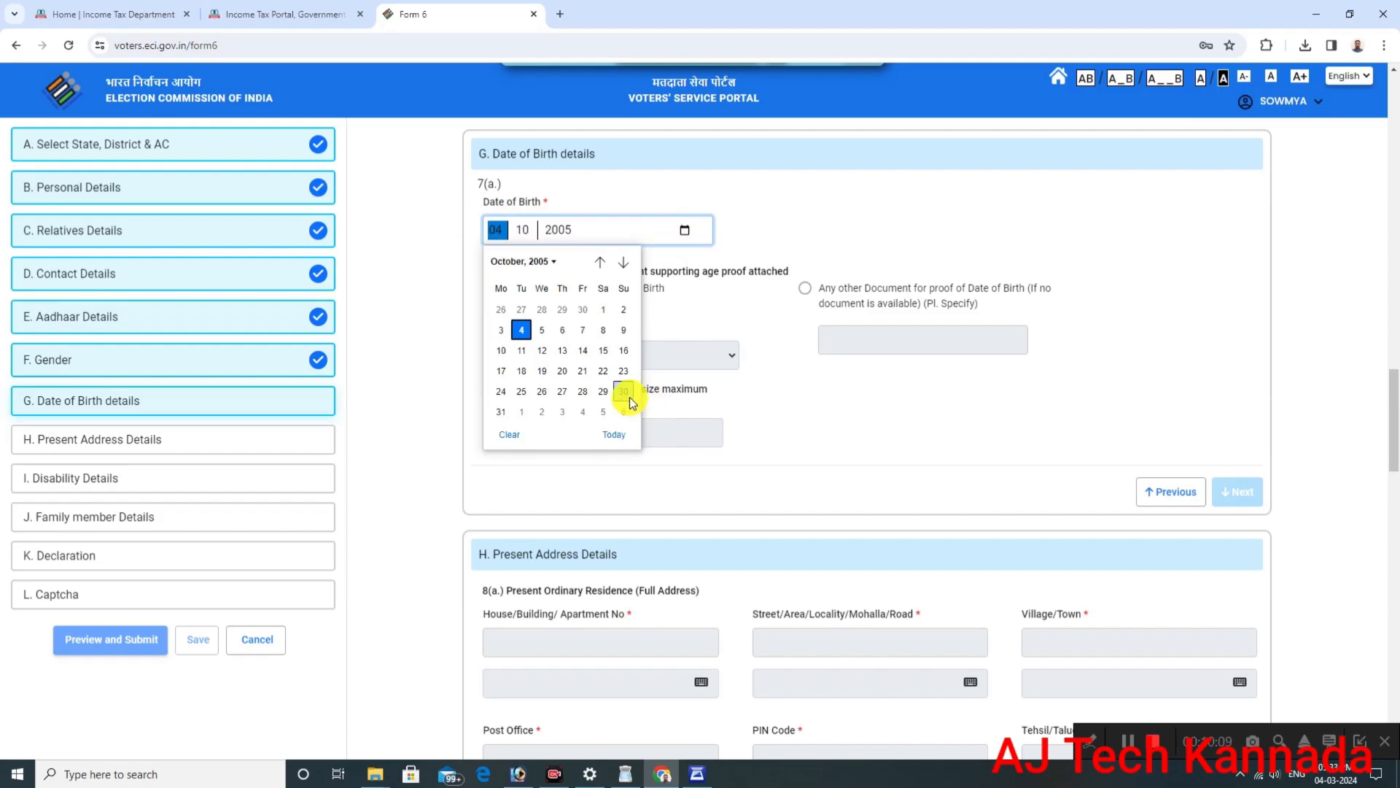
click(627, 395)
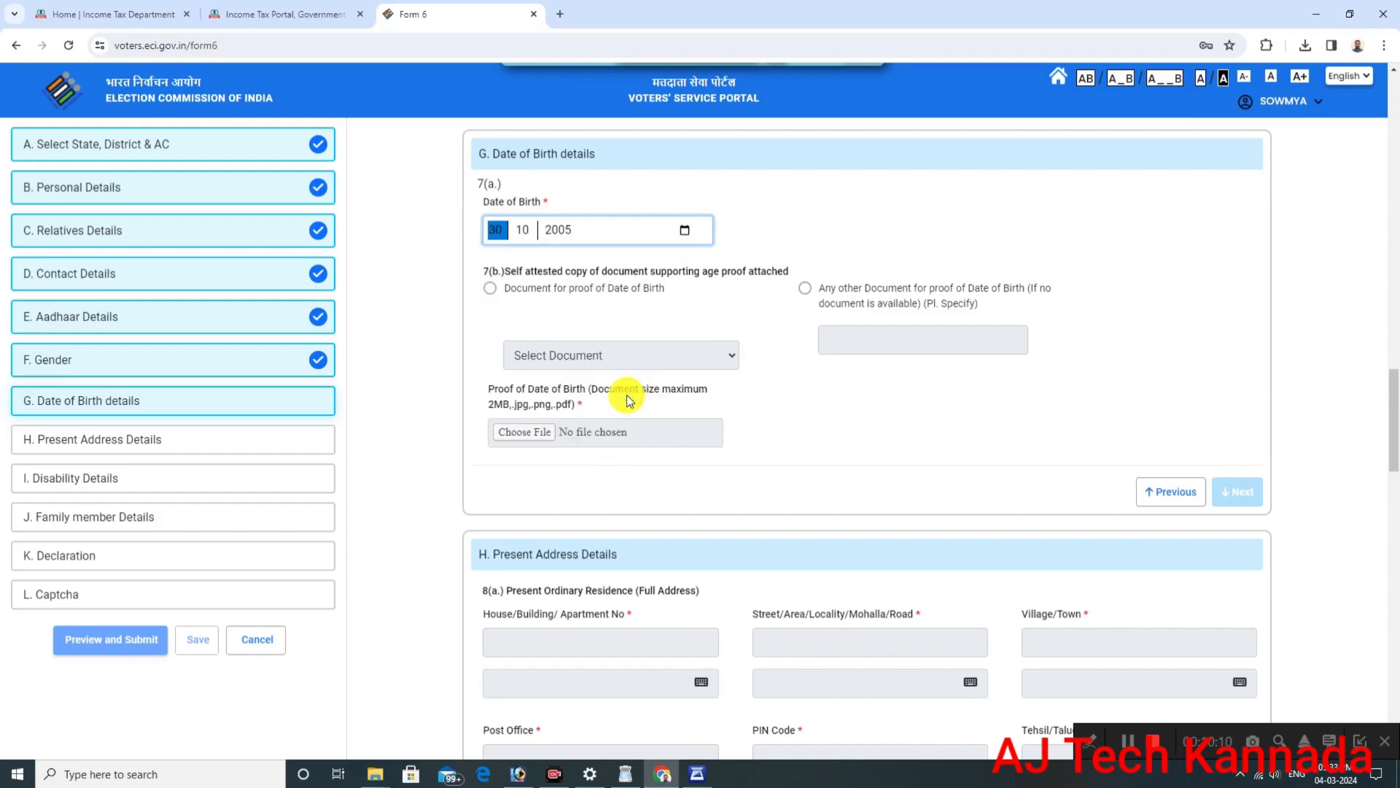
click(642, 310)
Step: Choose the document option for proof of date of birth and select Aadhaar Card as its type
click(552, 292)
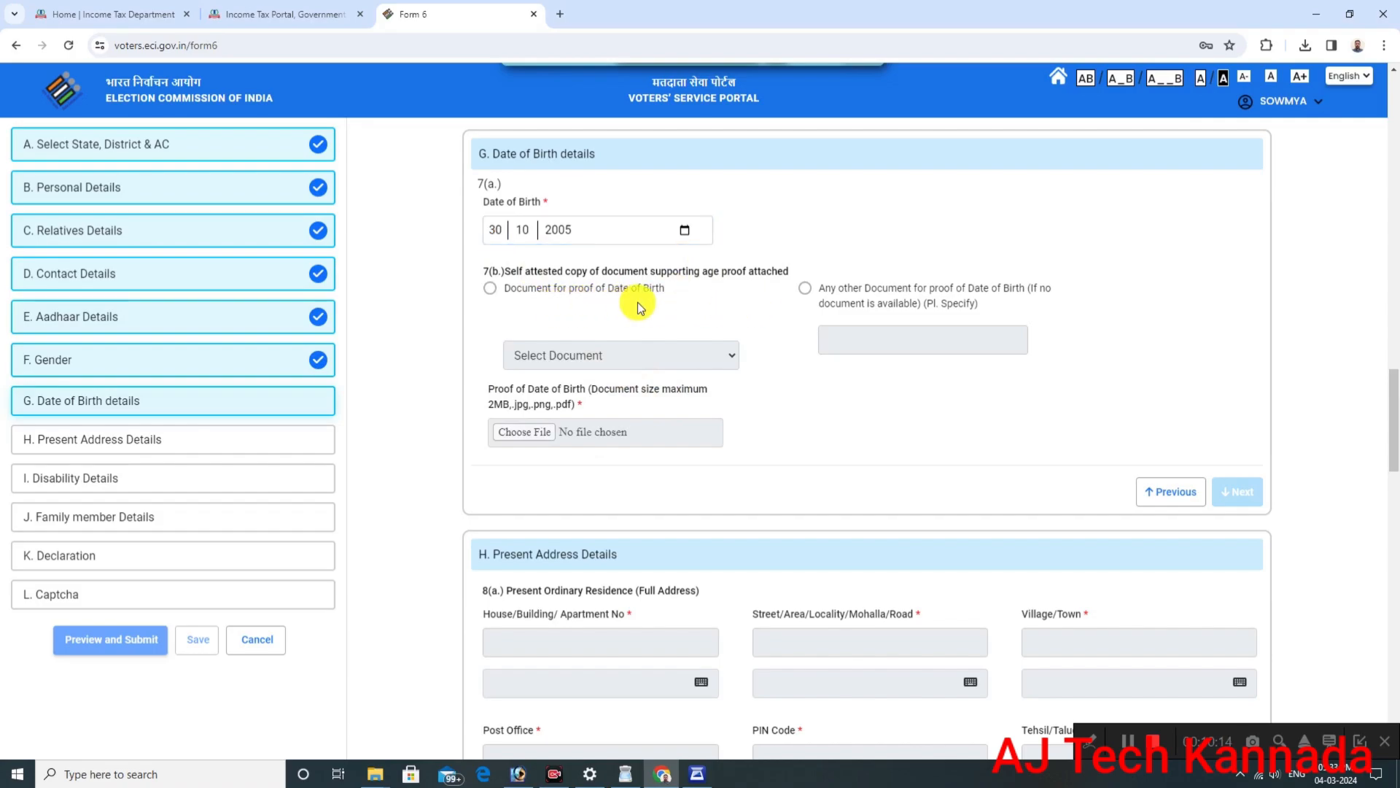
click(619, 358)
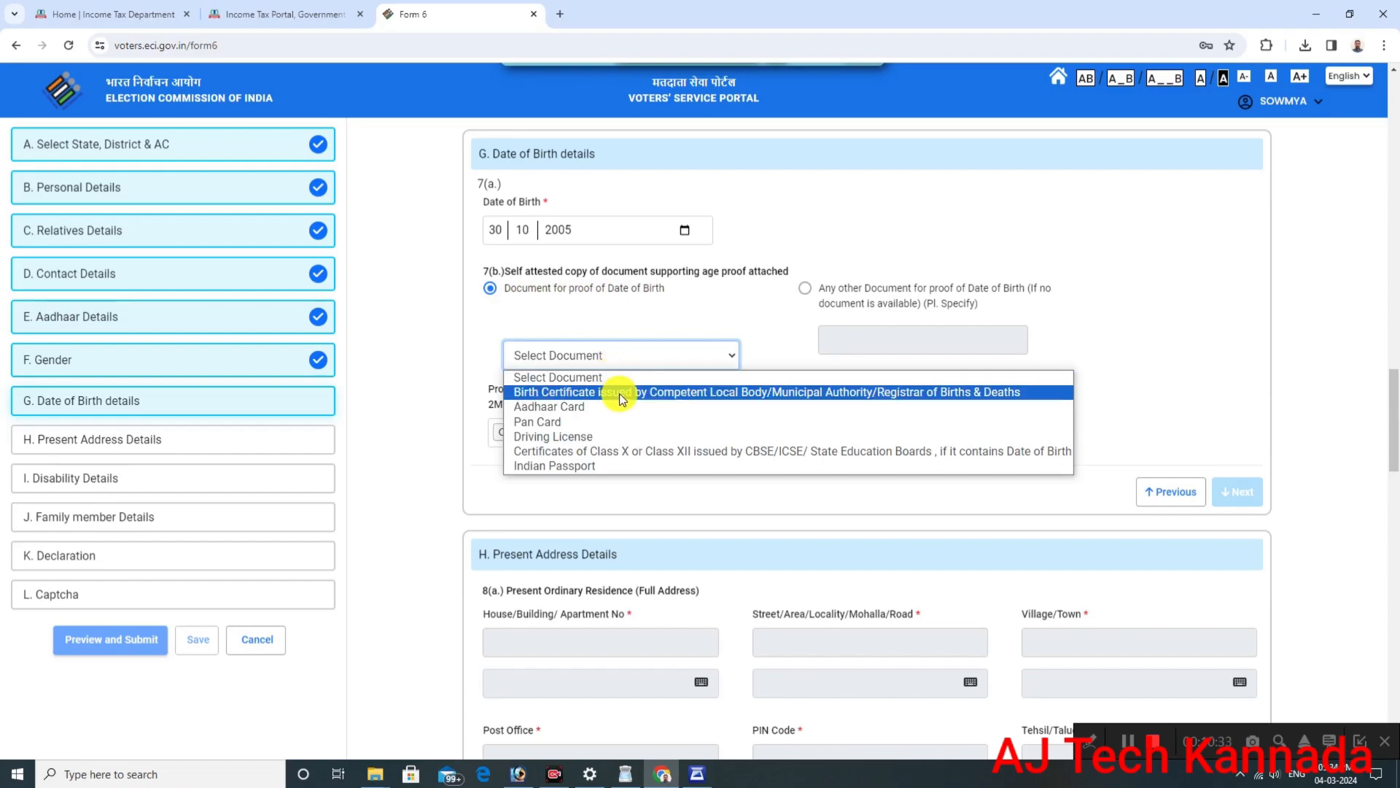
click(595, 408)
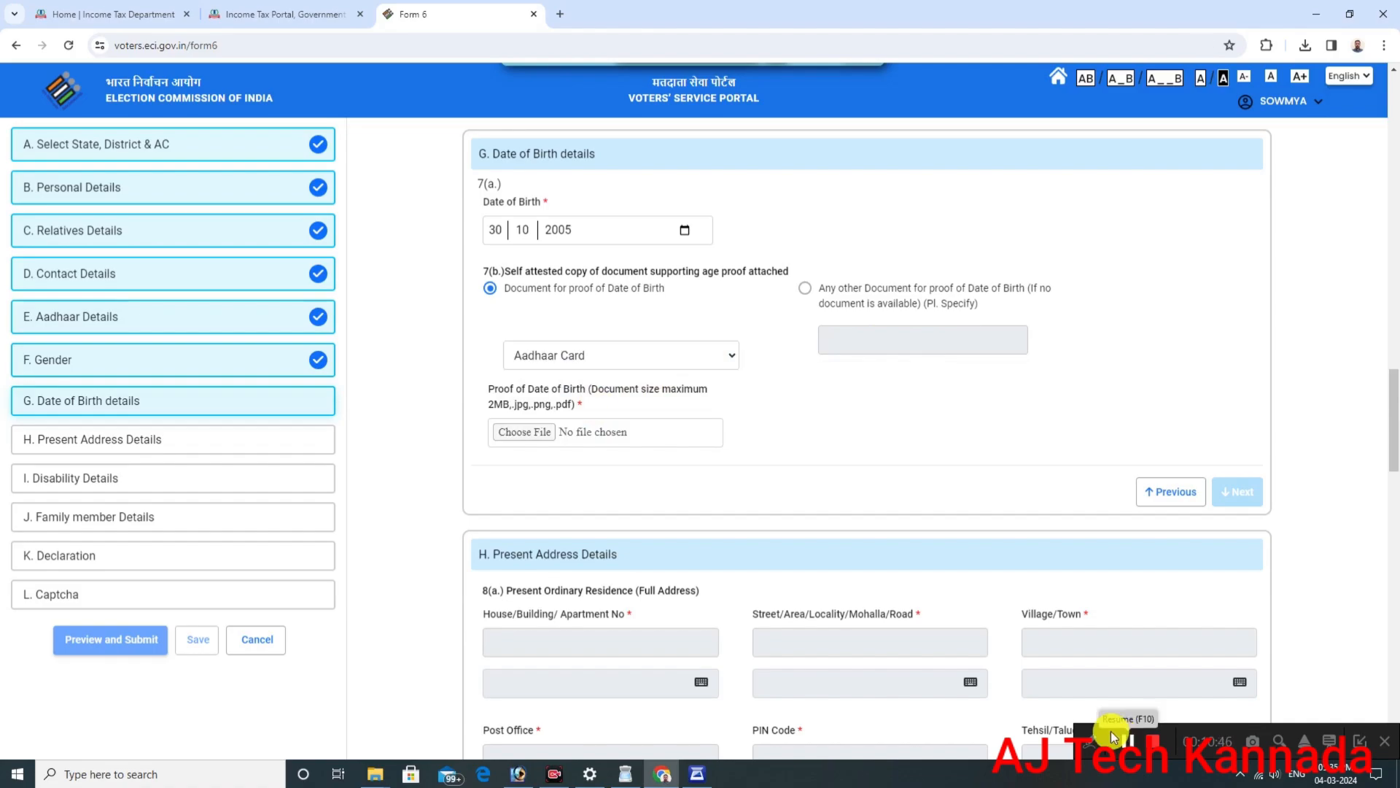
Step: Upload img20240304_17354281.jpg as the proof of date of birth and continue to Present Address Details
click(528, 431)
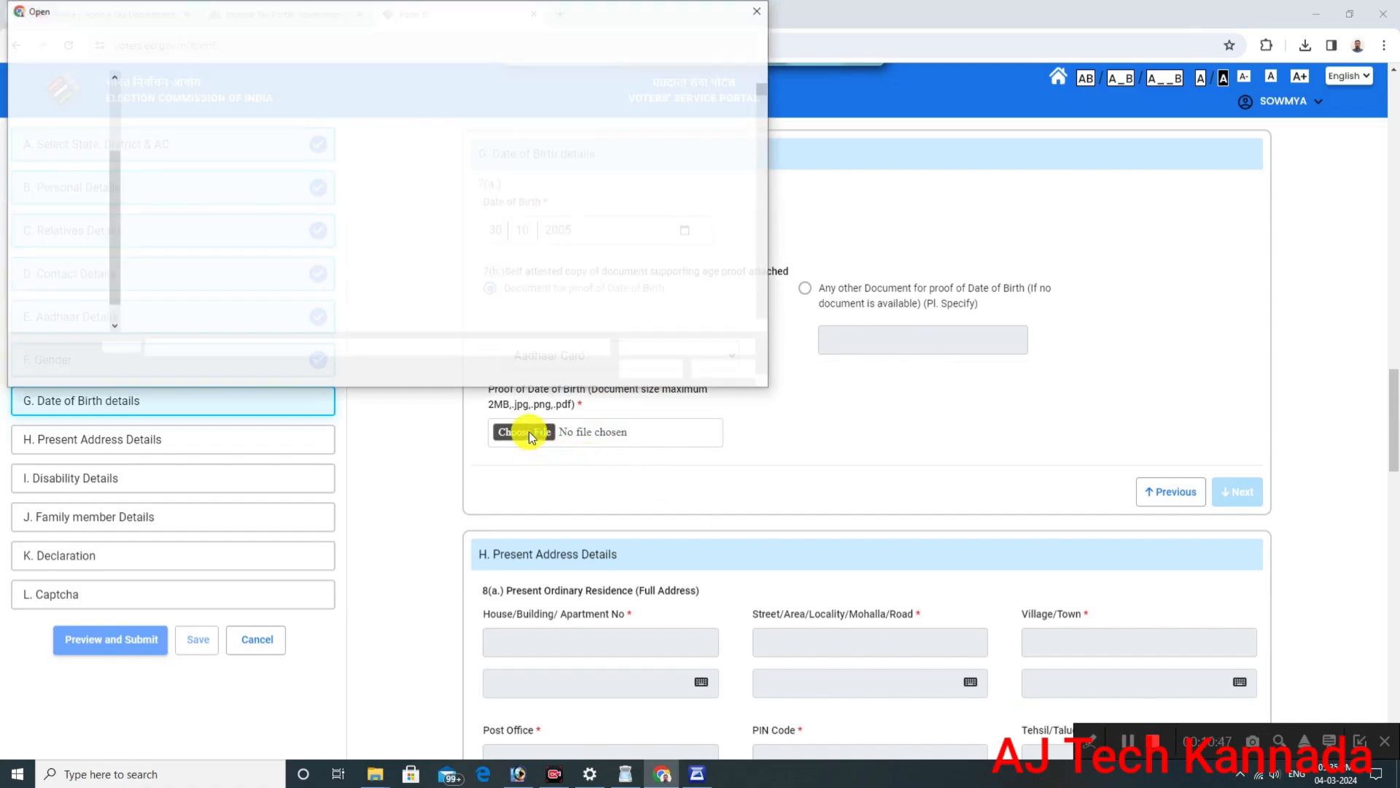
drag(763, 89, 804, 337)
double_click(173, 277)
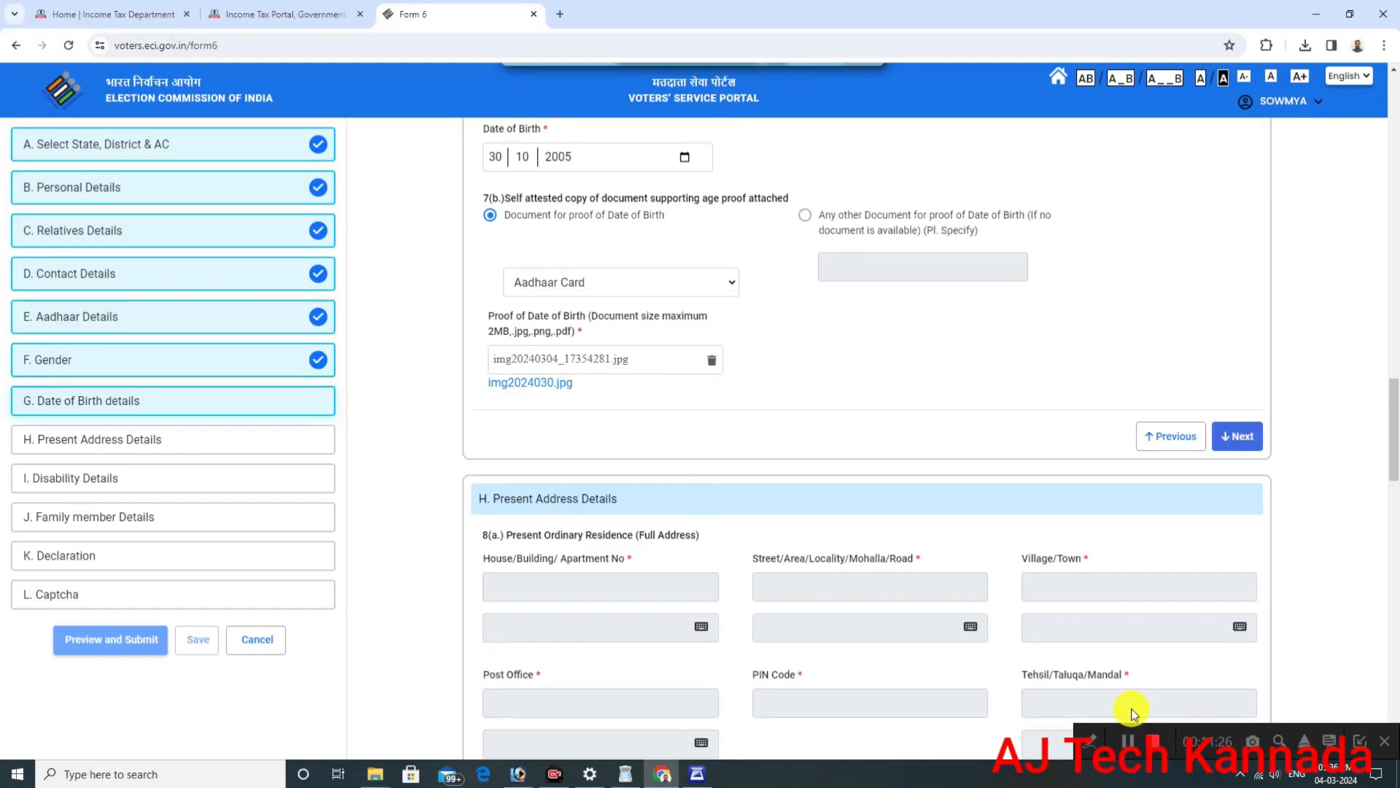
click(1244, 437)
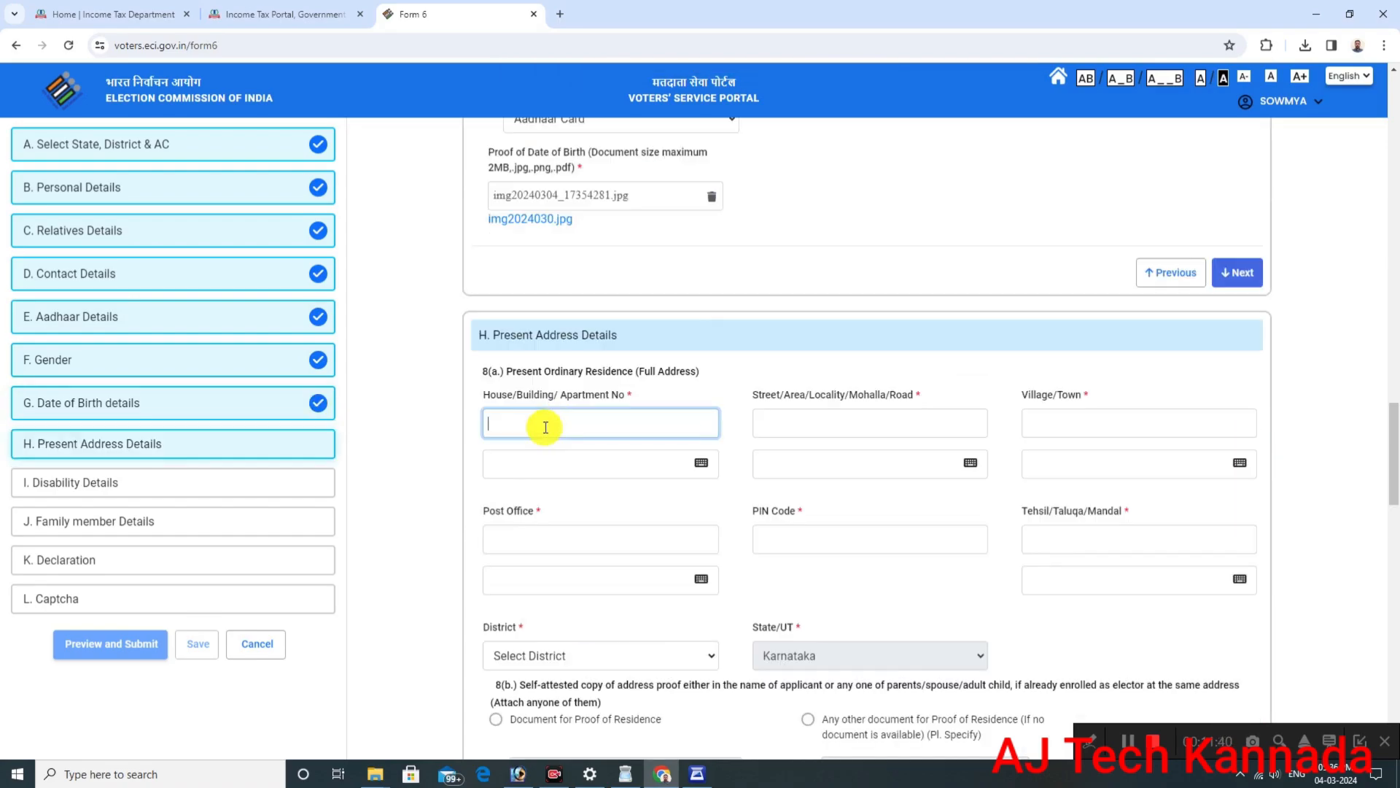
Step: Choose the document option for proof of residence and select Aadhaar Card as its type in Present Address Details
scroll(545, 428, down, 2)
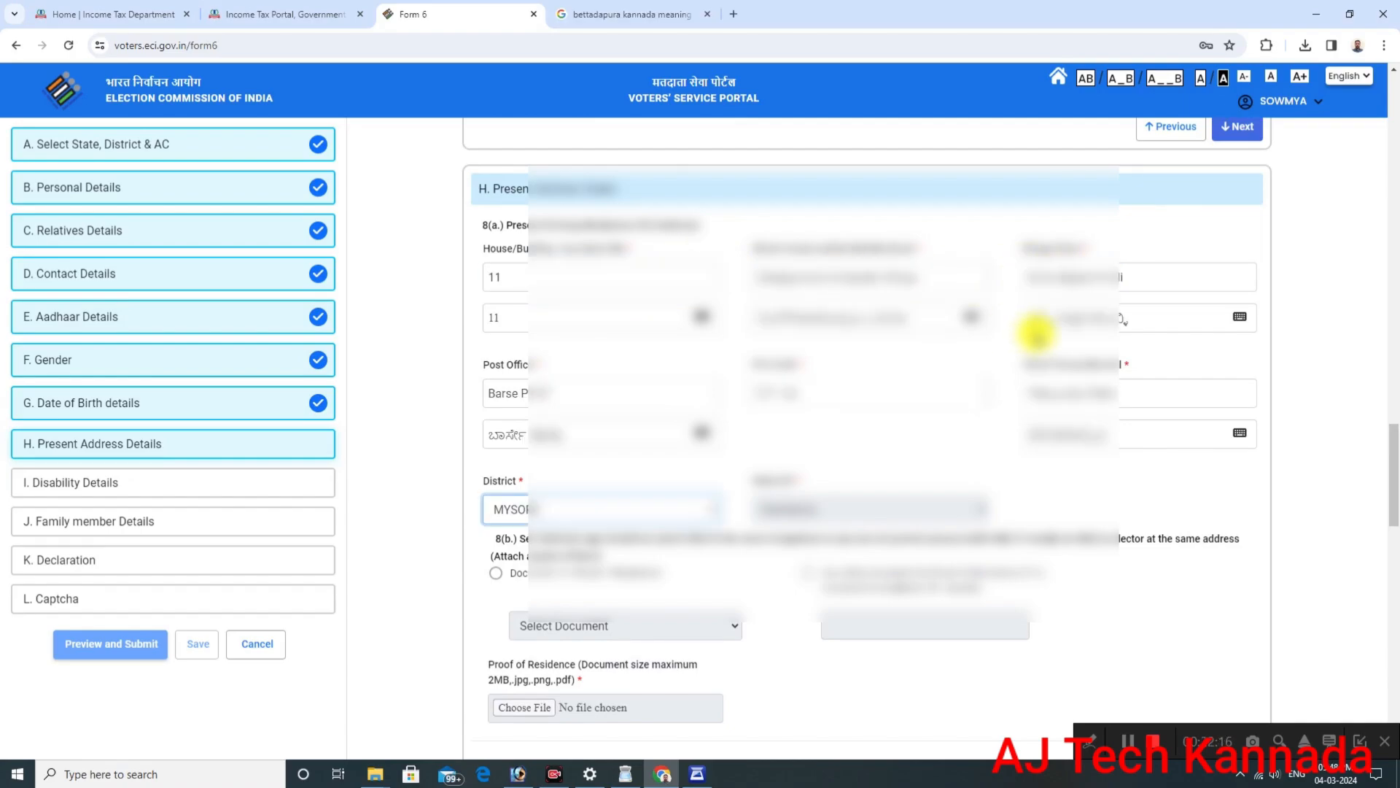
scroll(1129, 313, down, 1)
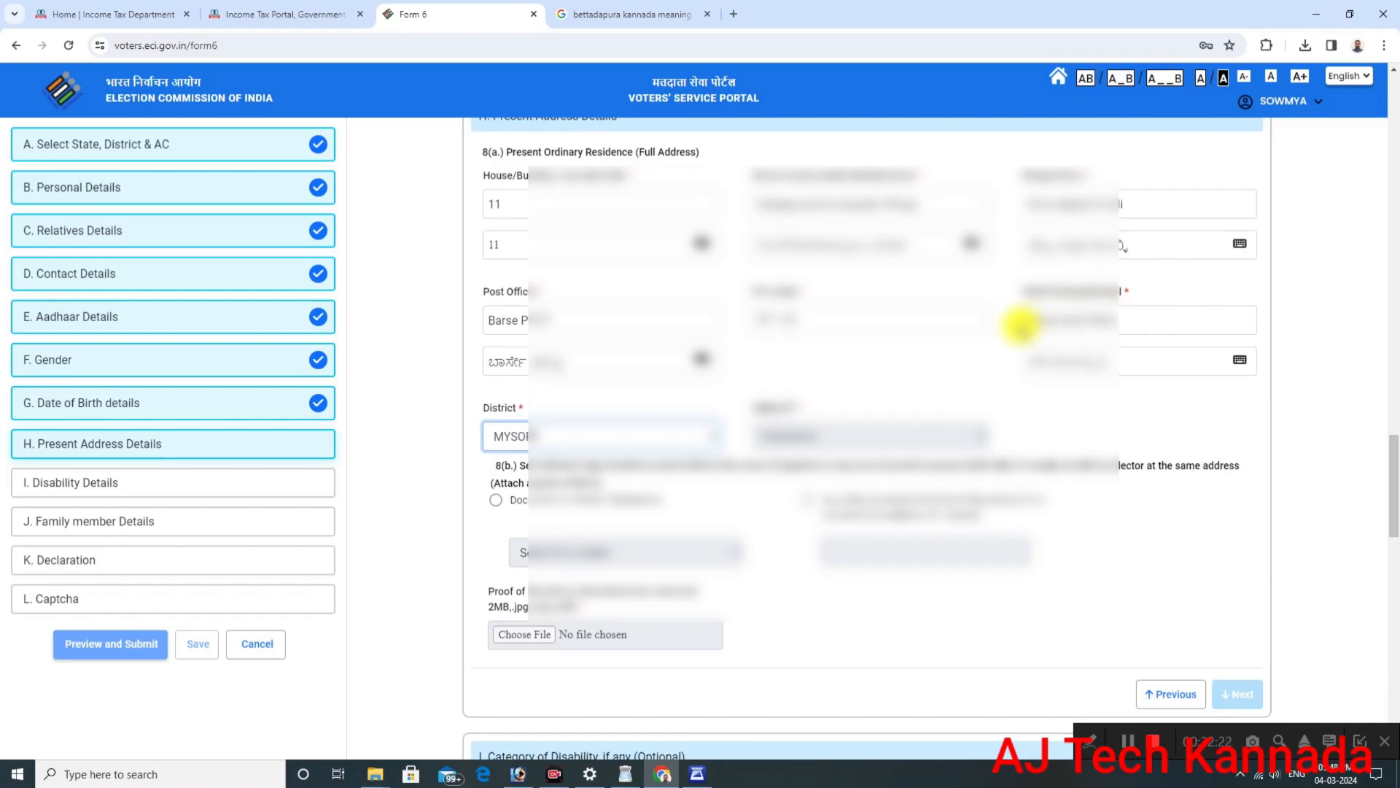
scroll(1041, 321, up, 2)
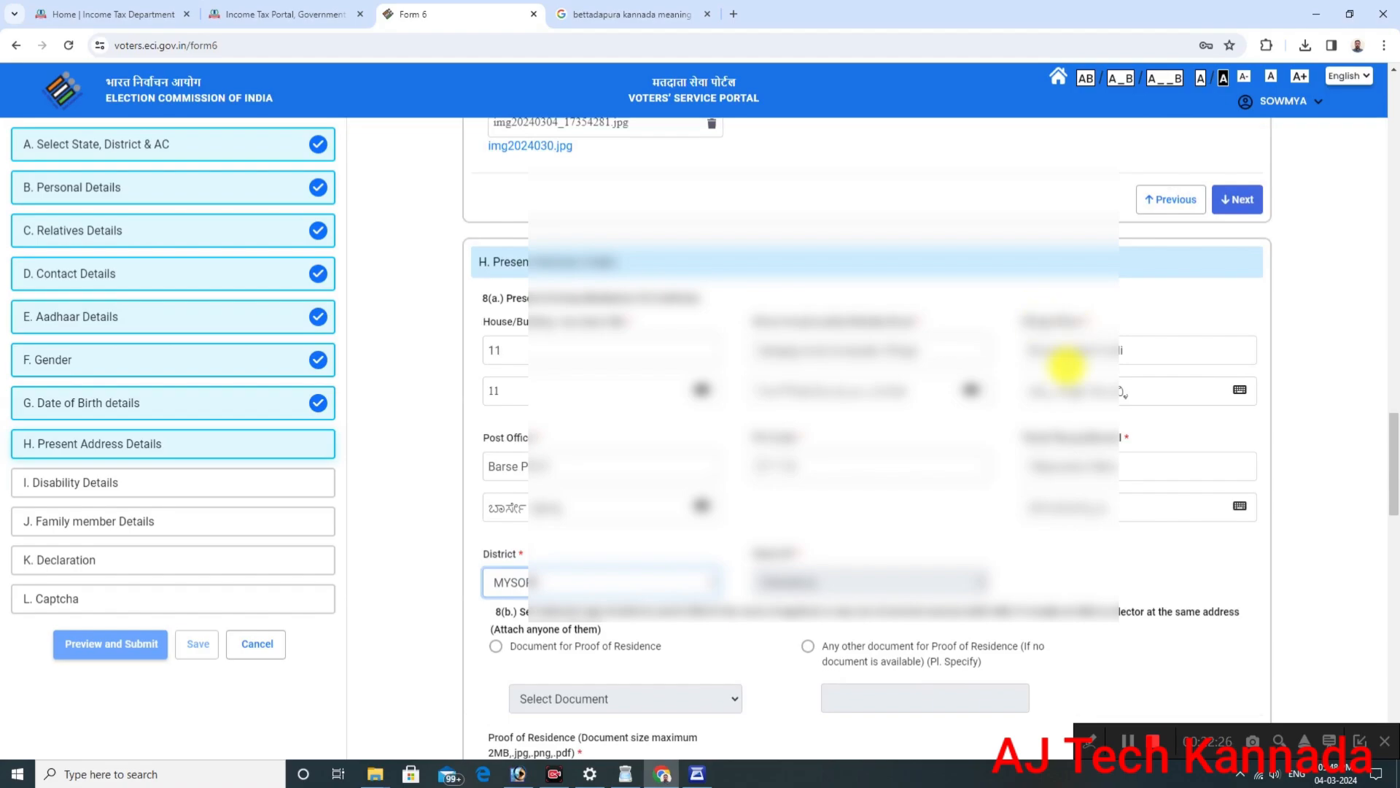
scroll(1172, 328, down, 2)
scroll(1194, 341, down, 1)
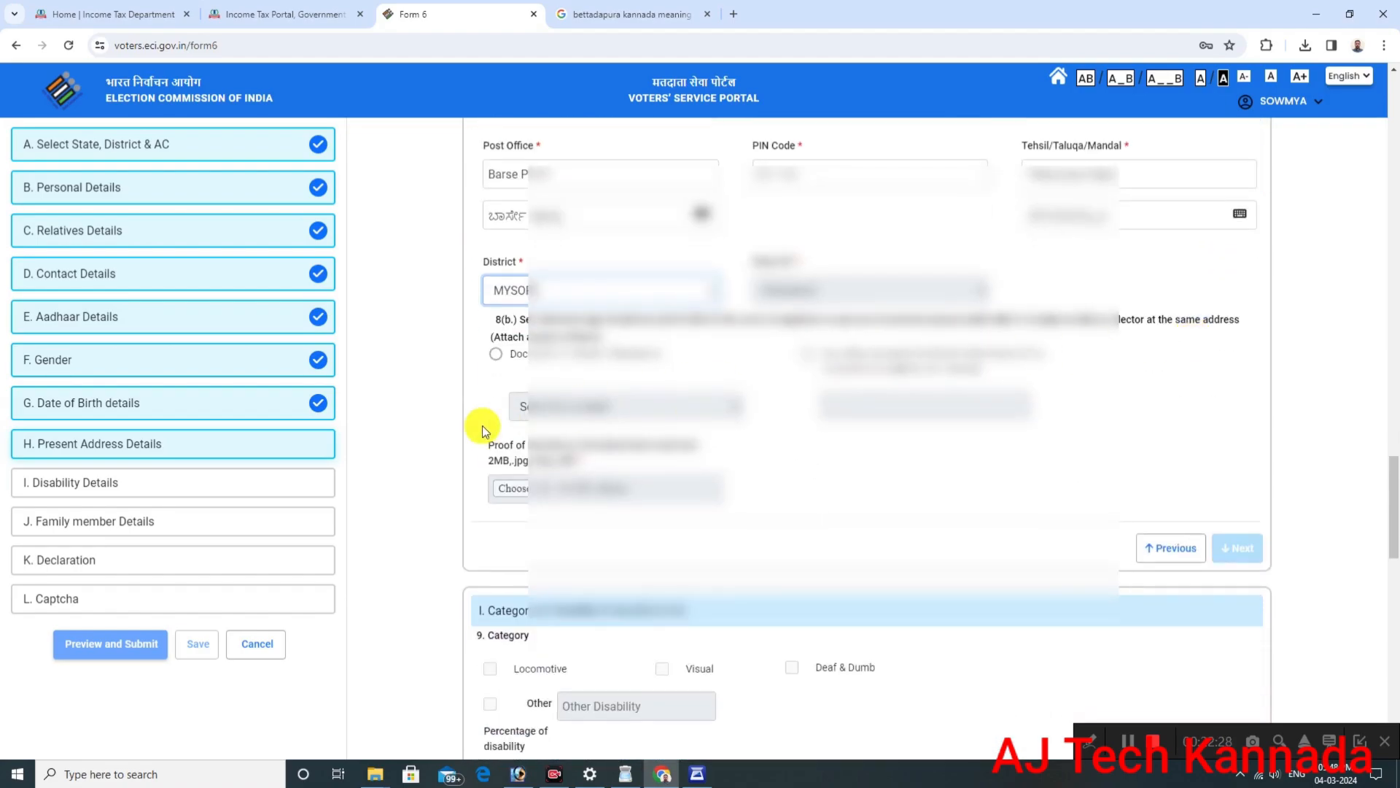
click(496, 355)
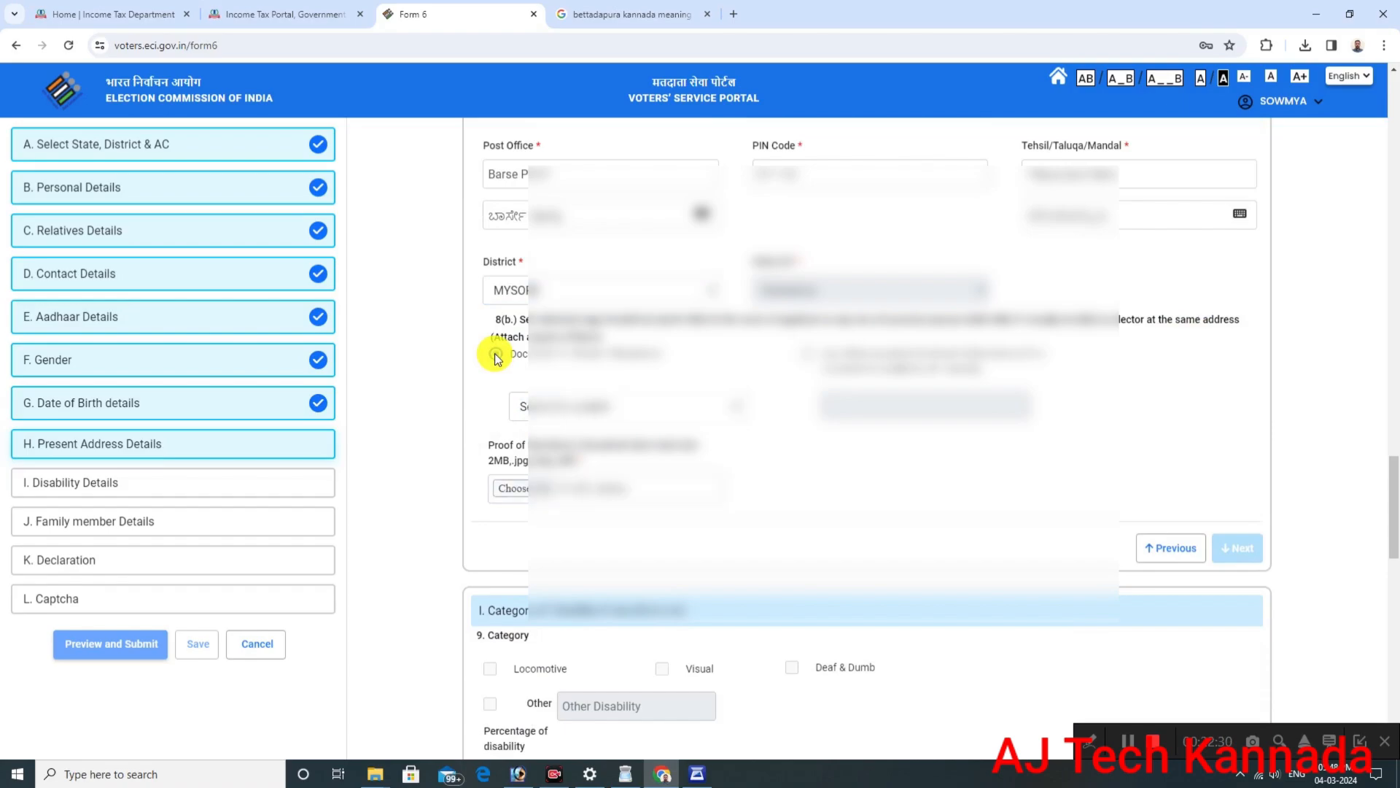
scroll(615, 401, up, 2)
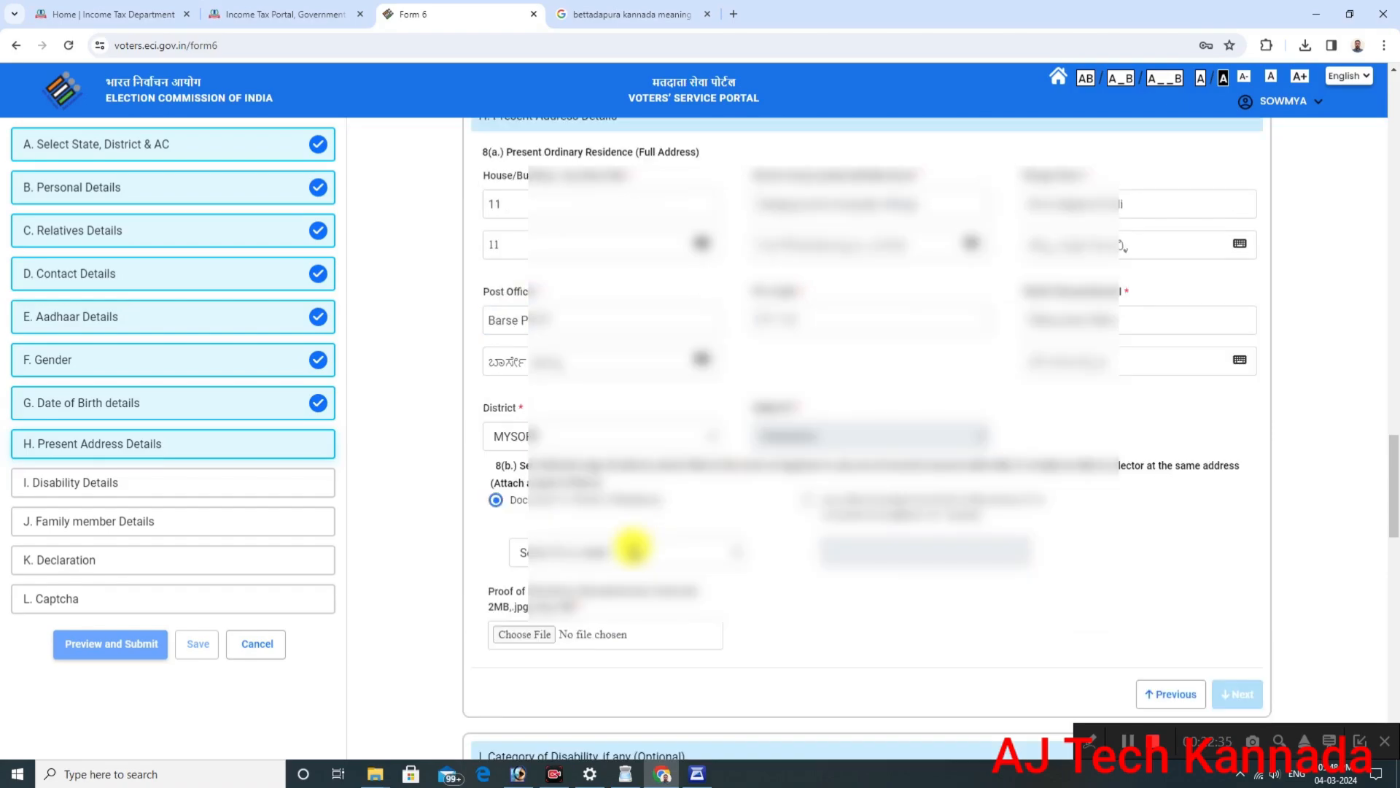
click(625, 550)
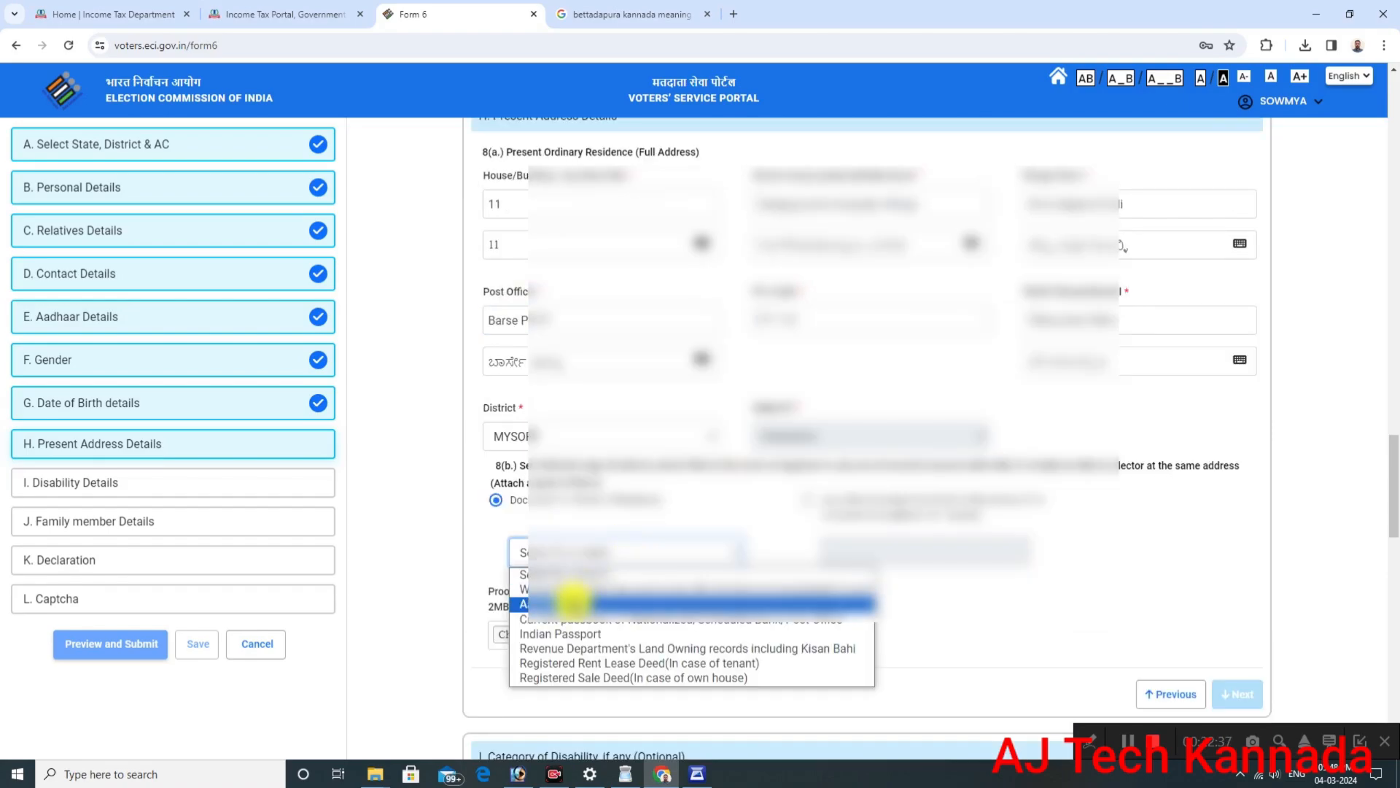
click(573, 605)
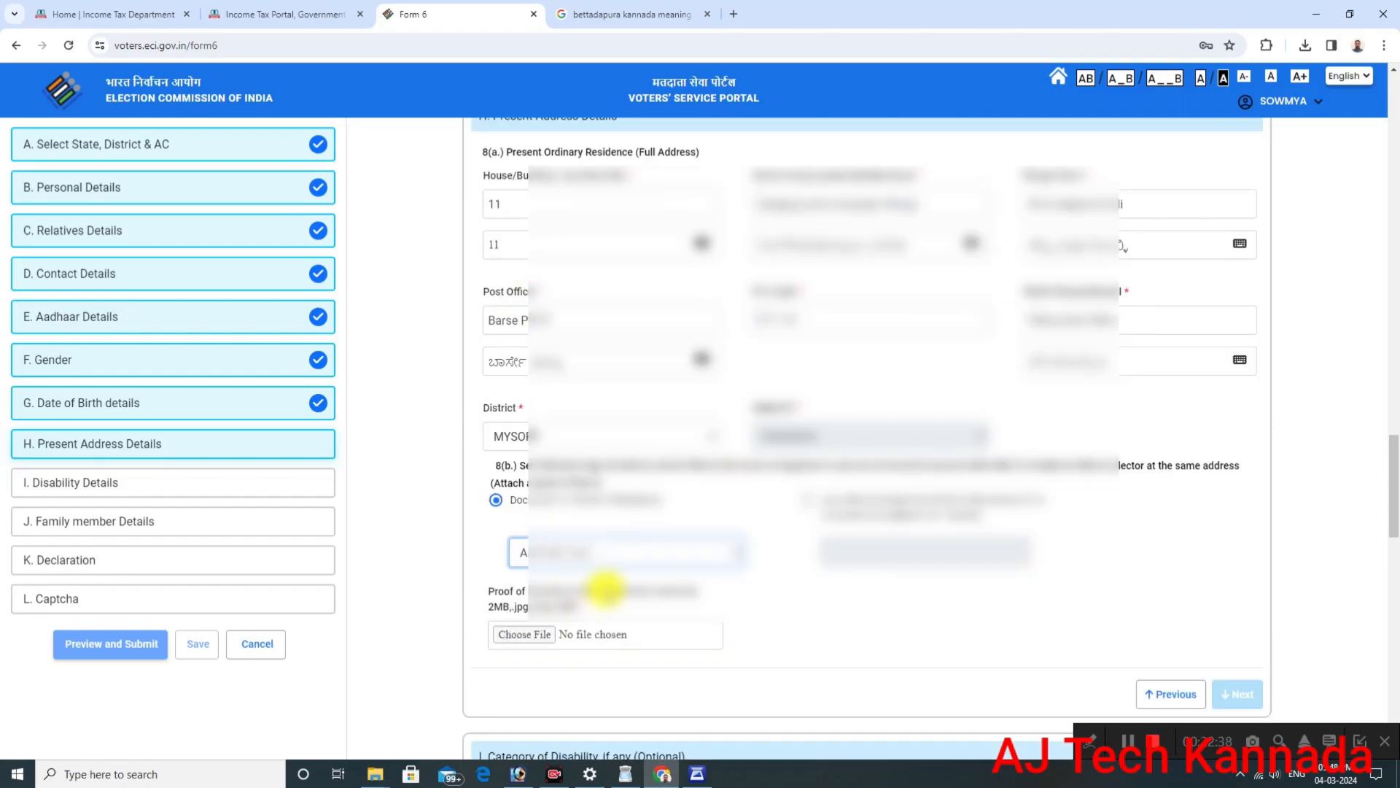
Step: Upload the scanned image as the proof of residence, then continue past the optional Disability Details section without entries
click(538, 635)
drag(759, 91, 776, 313)
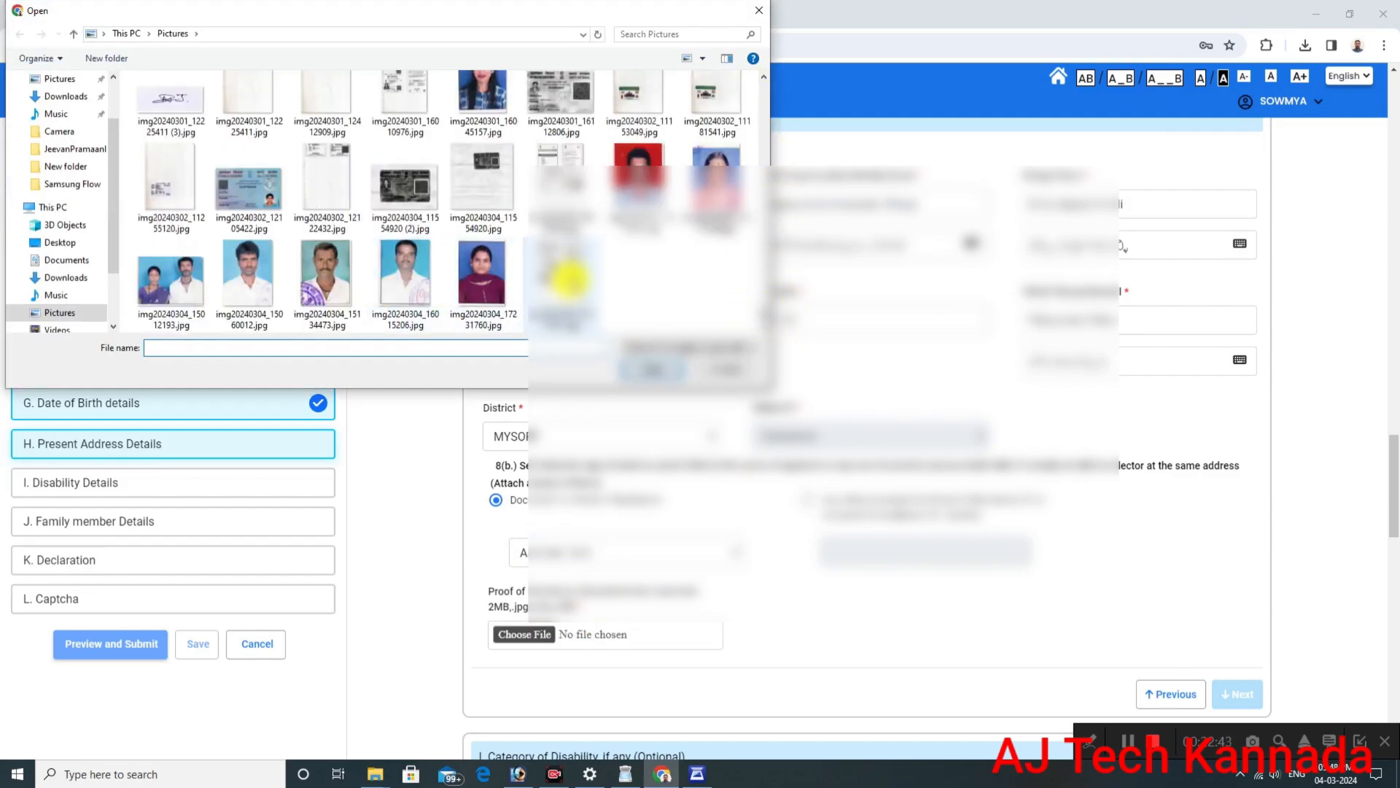
double_click(563, 280)
scroll(1080, 355, down, 4)
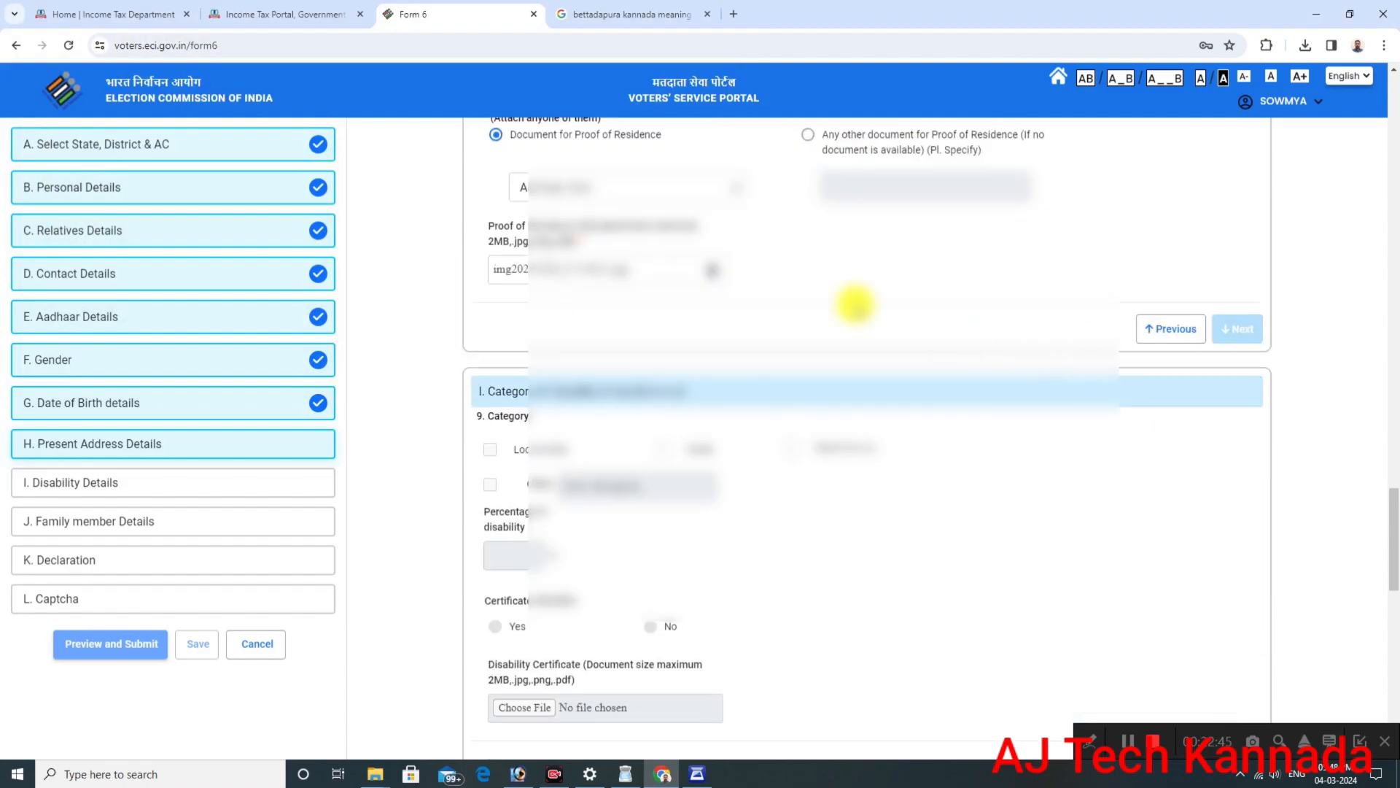
scroll(848, 302, up, 2)
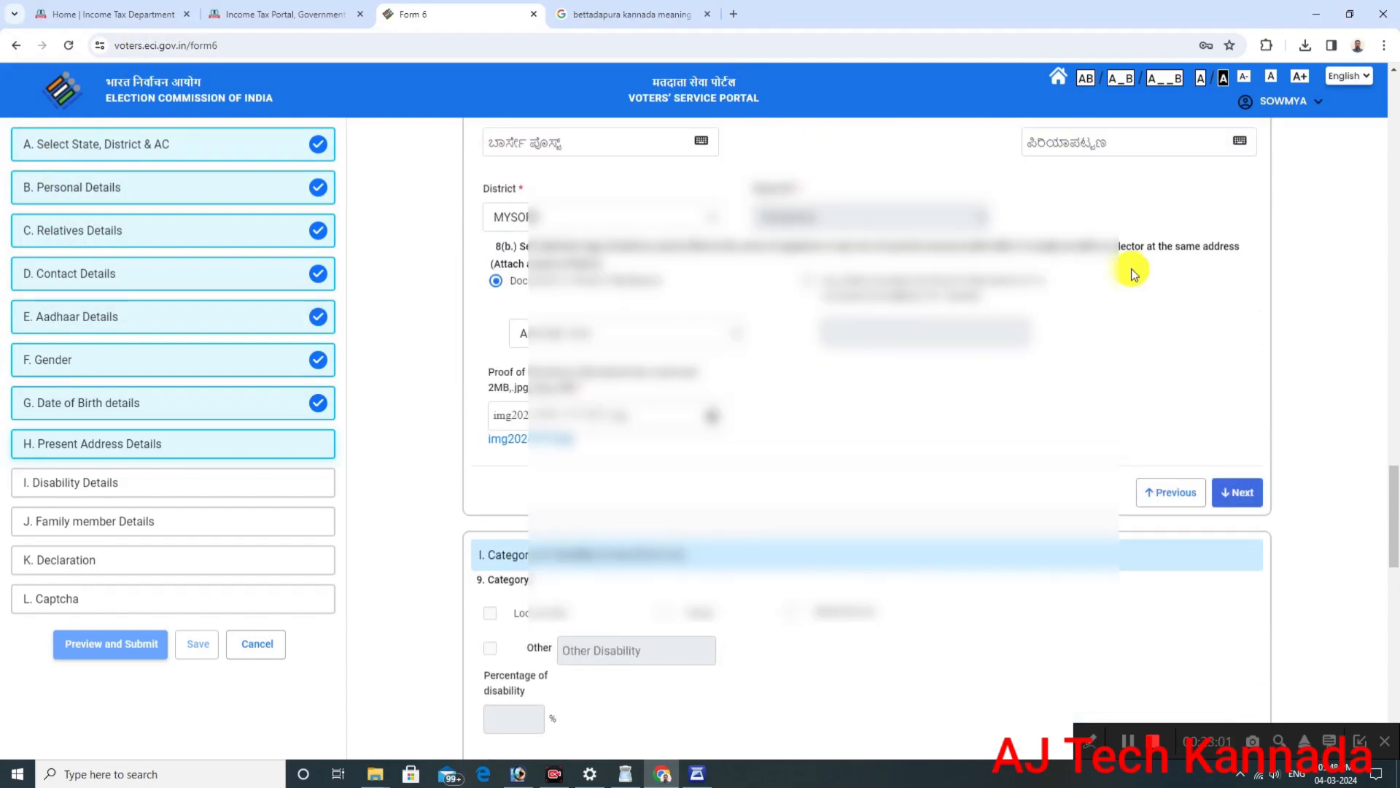
click(1236, 492)
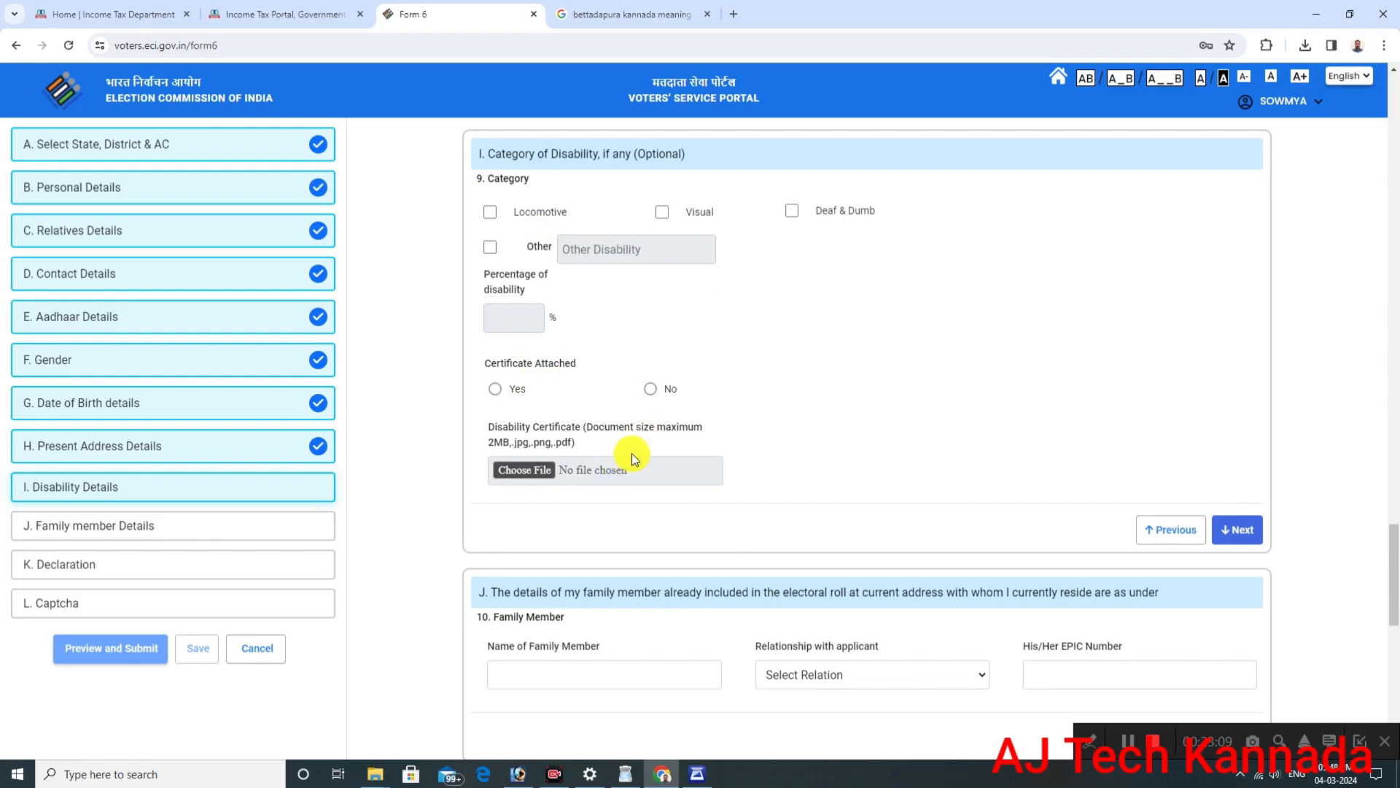
click(1239, 529)
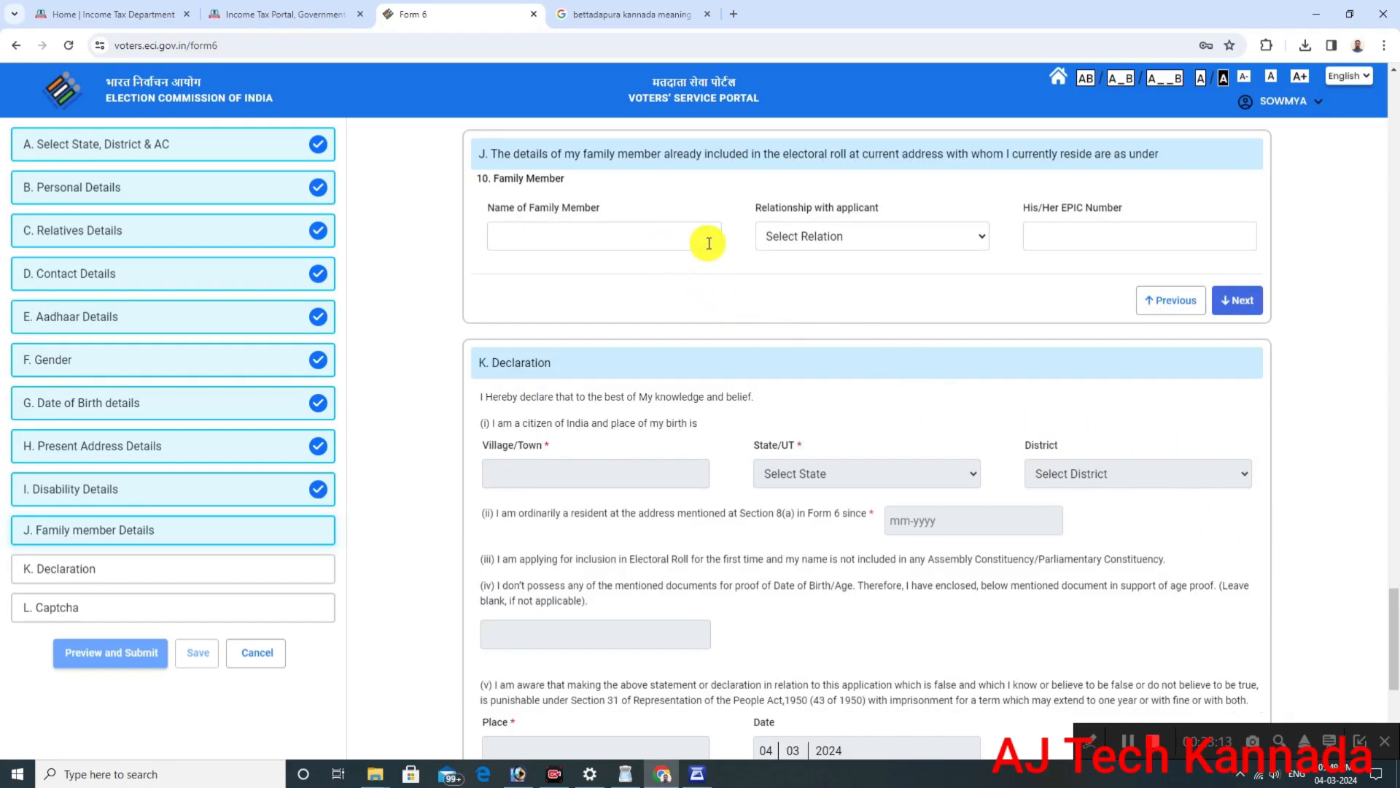
Step: Fill in the family member's name and EPIC number with the relationship Husband, and continue to the Declaration
click(796, 244)
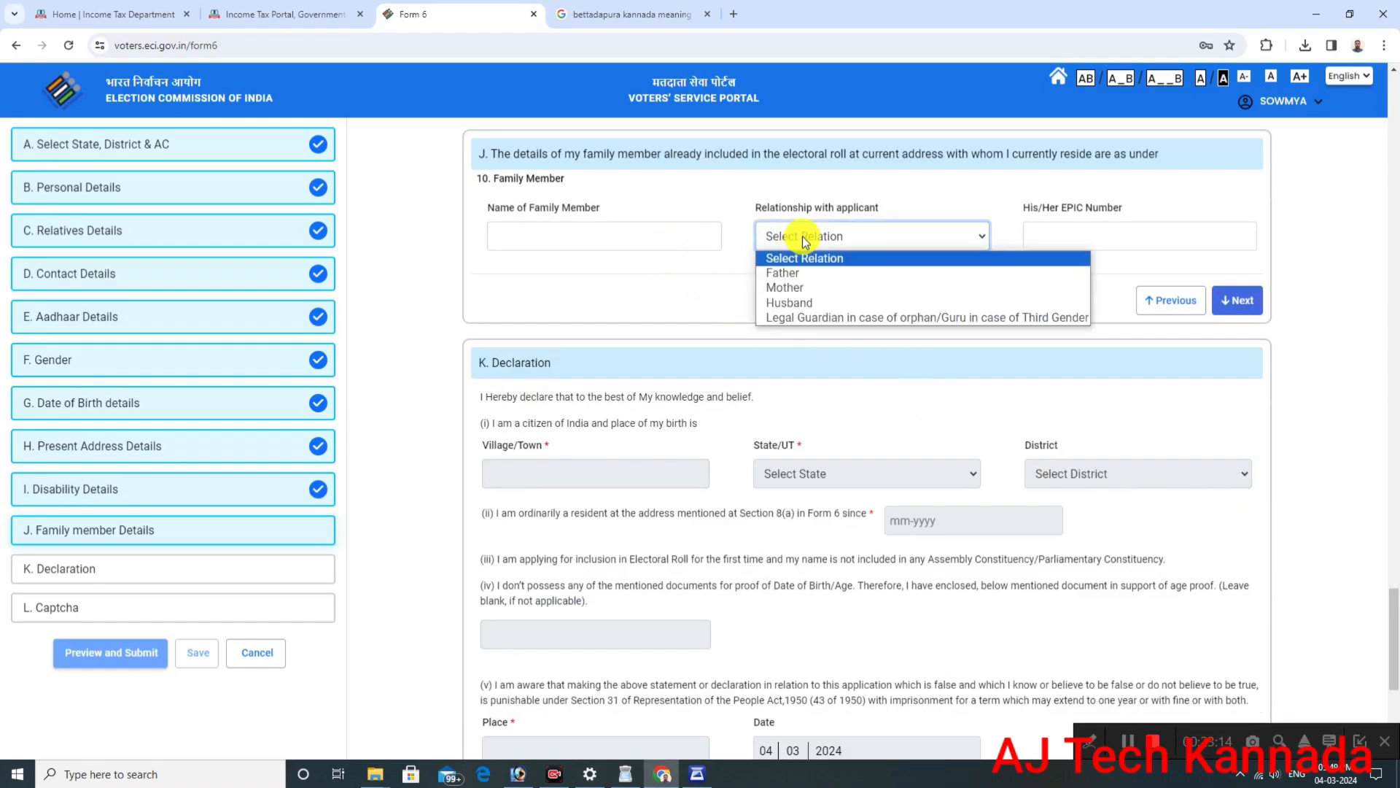
click(811, 301)
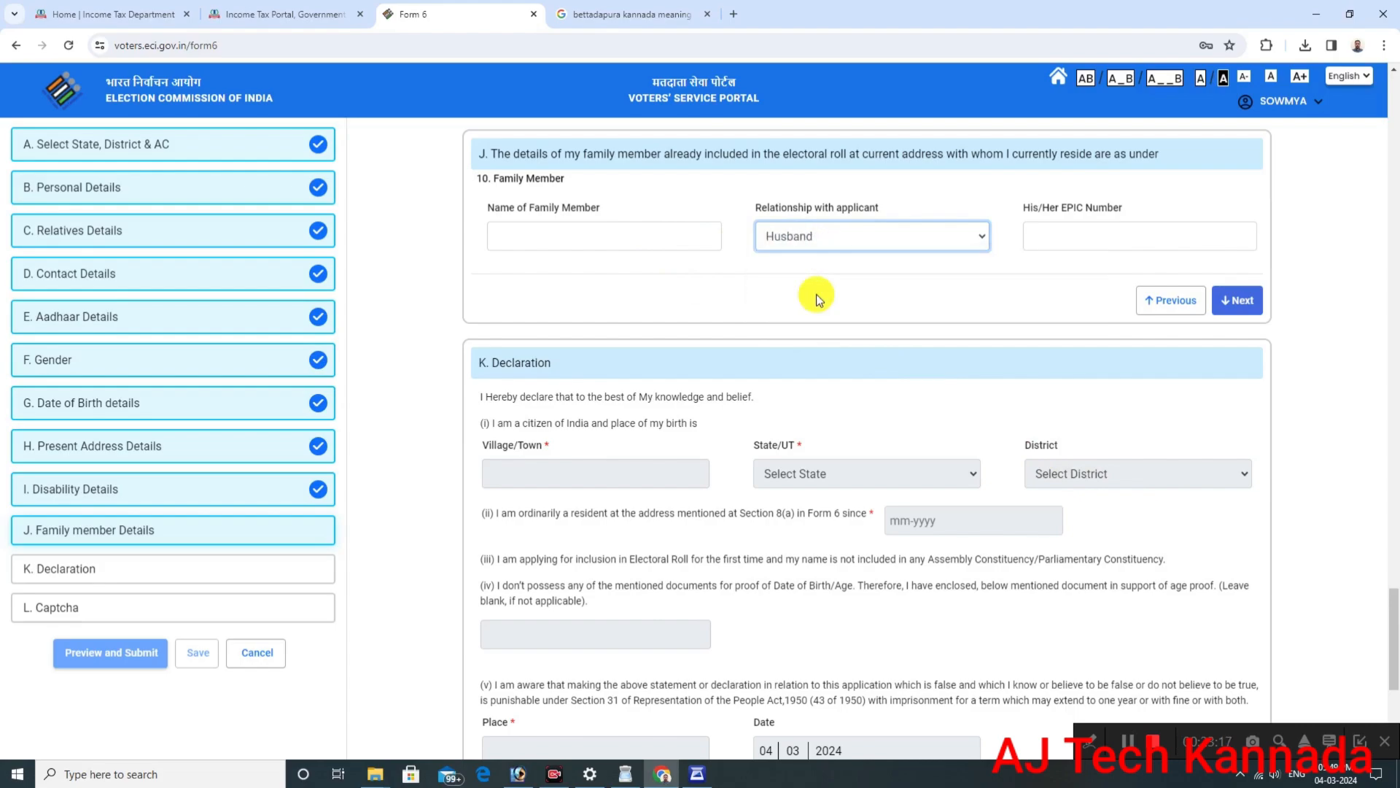
click(1069, 236)
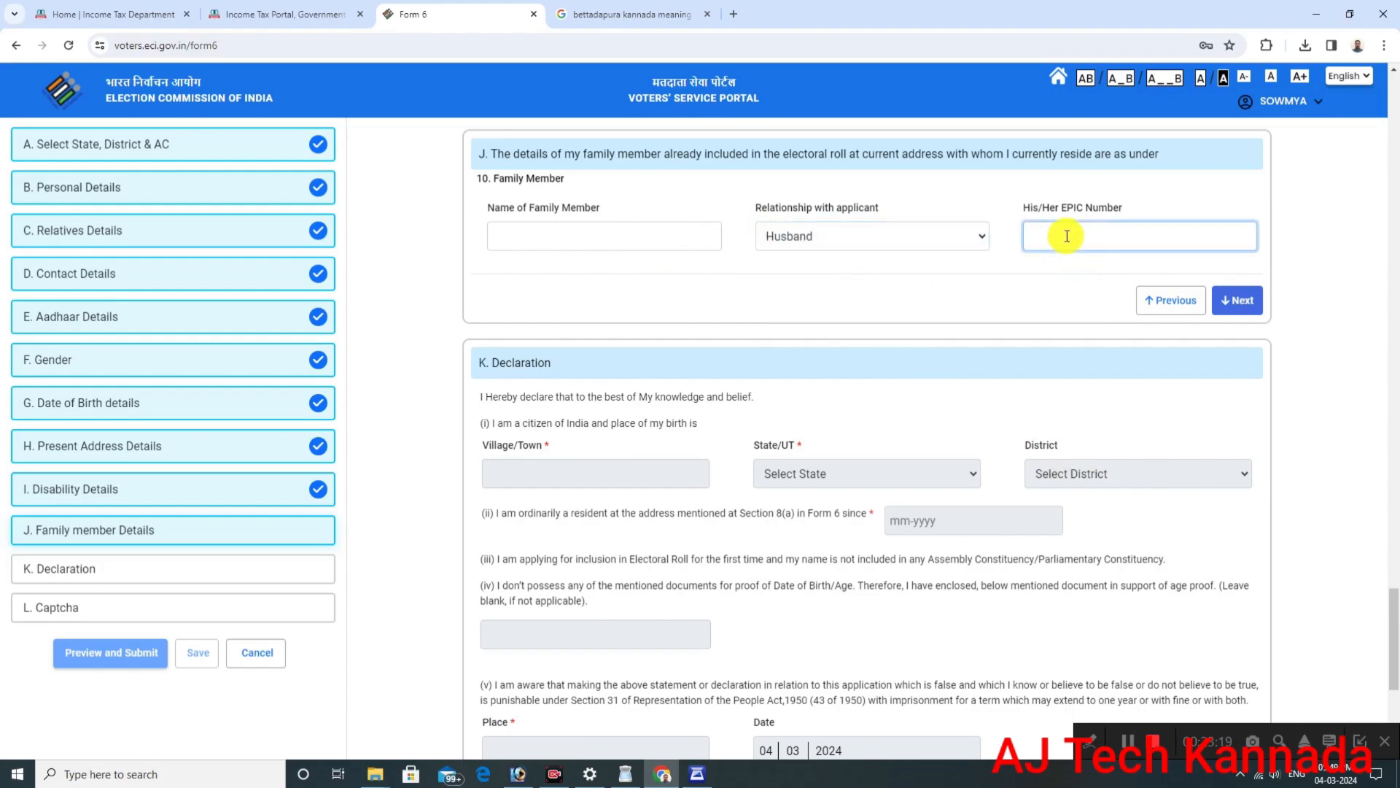
click(559, 236)
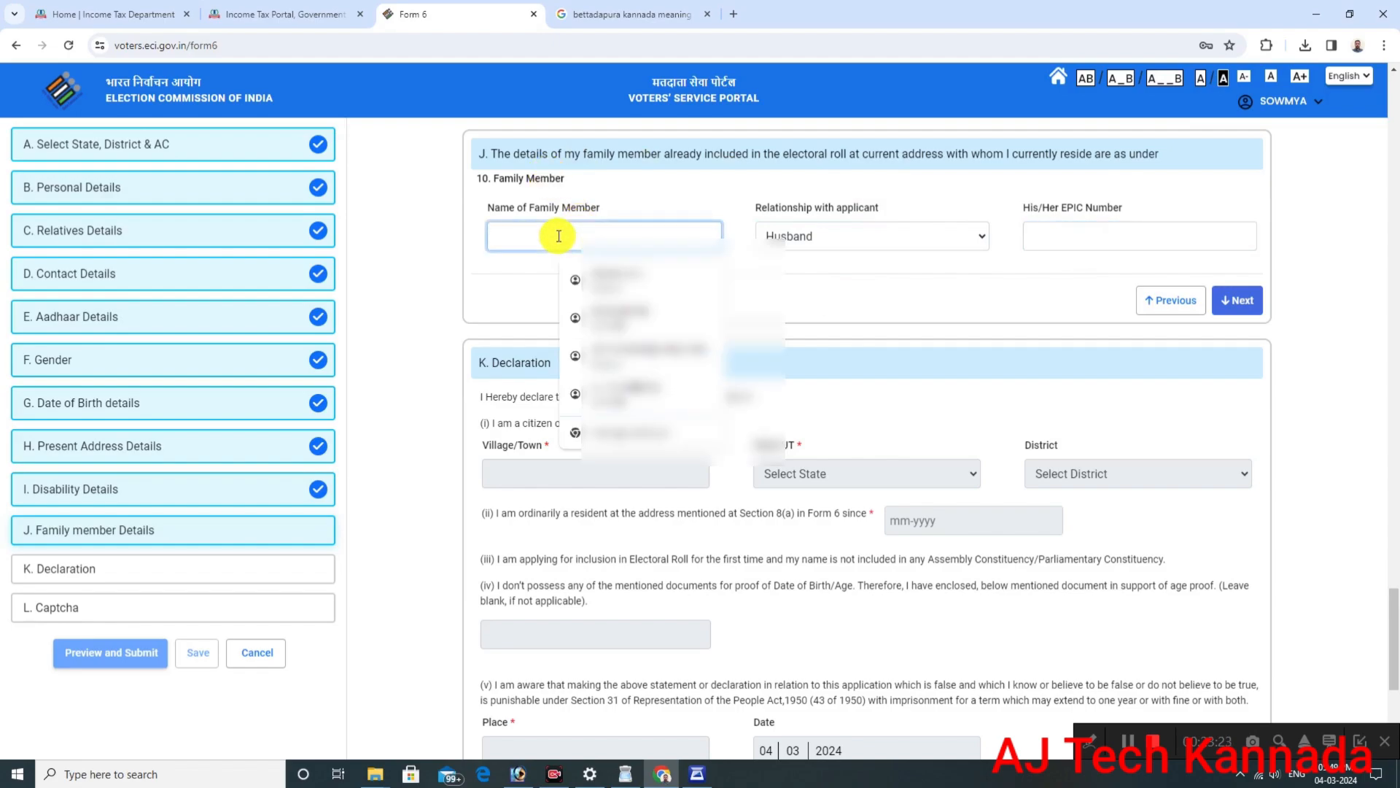
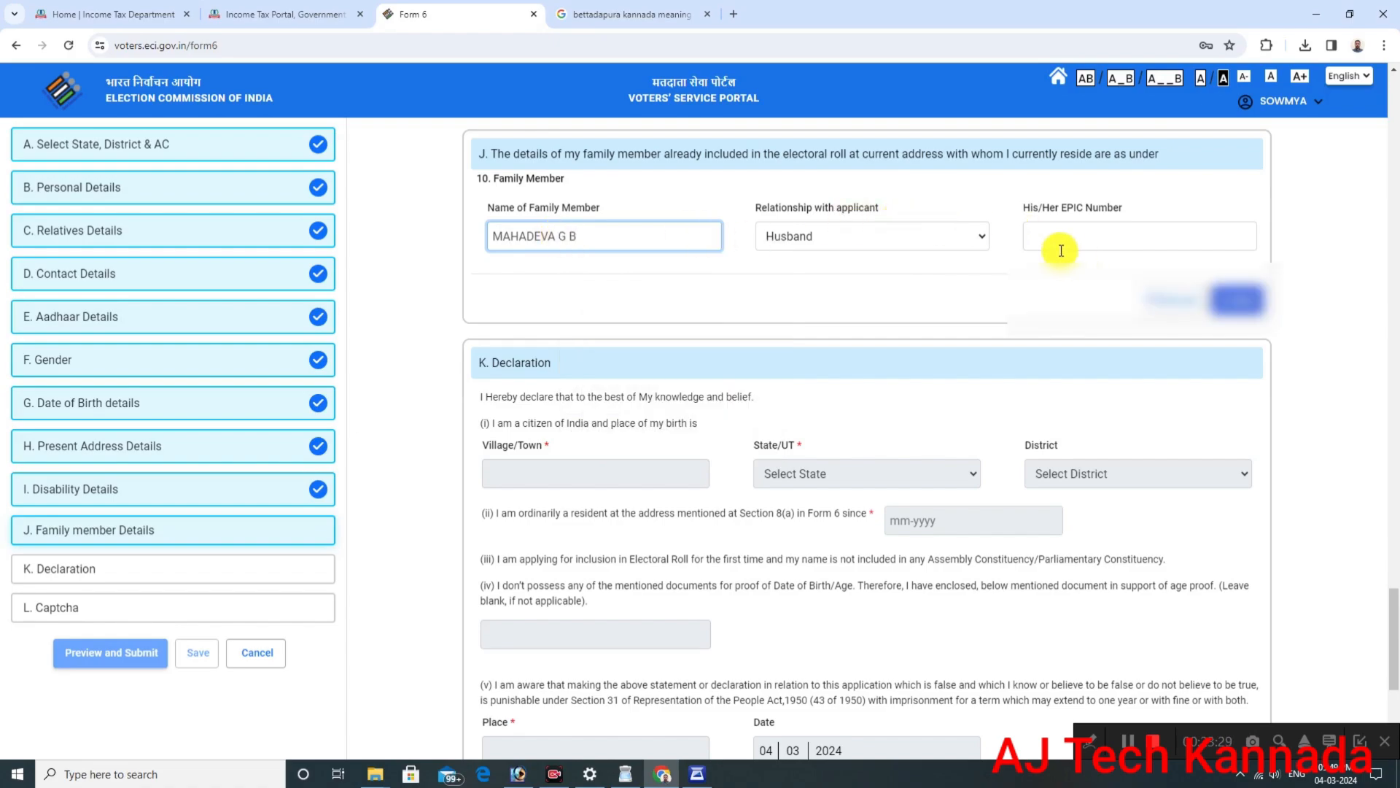
click(1061, 250)
scroll(1124, 334, up, 1)
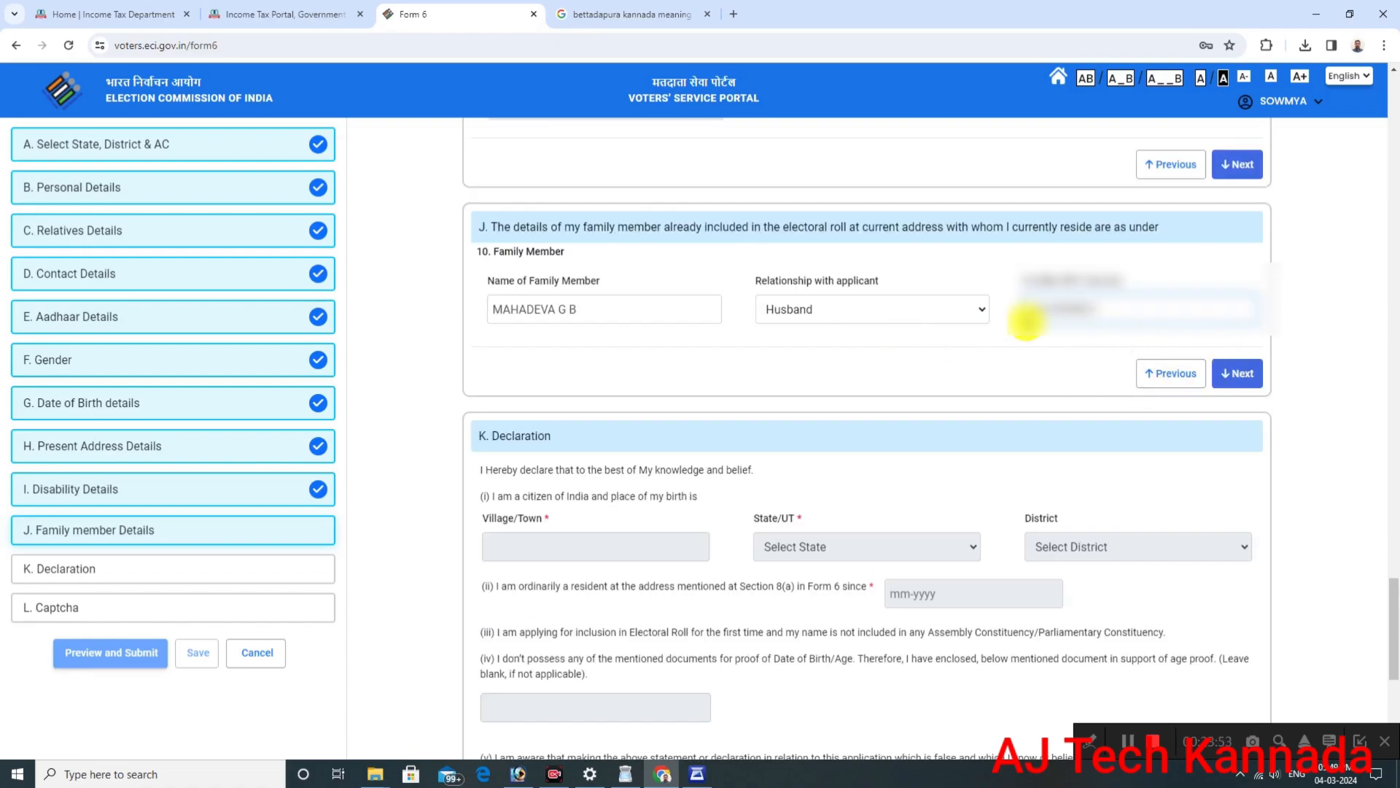
click(1232, 375)
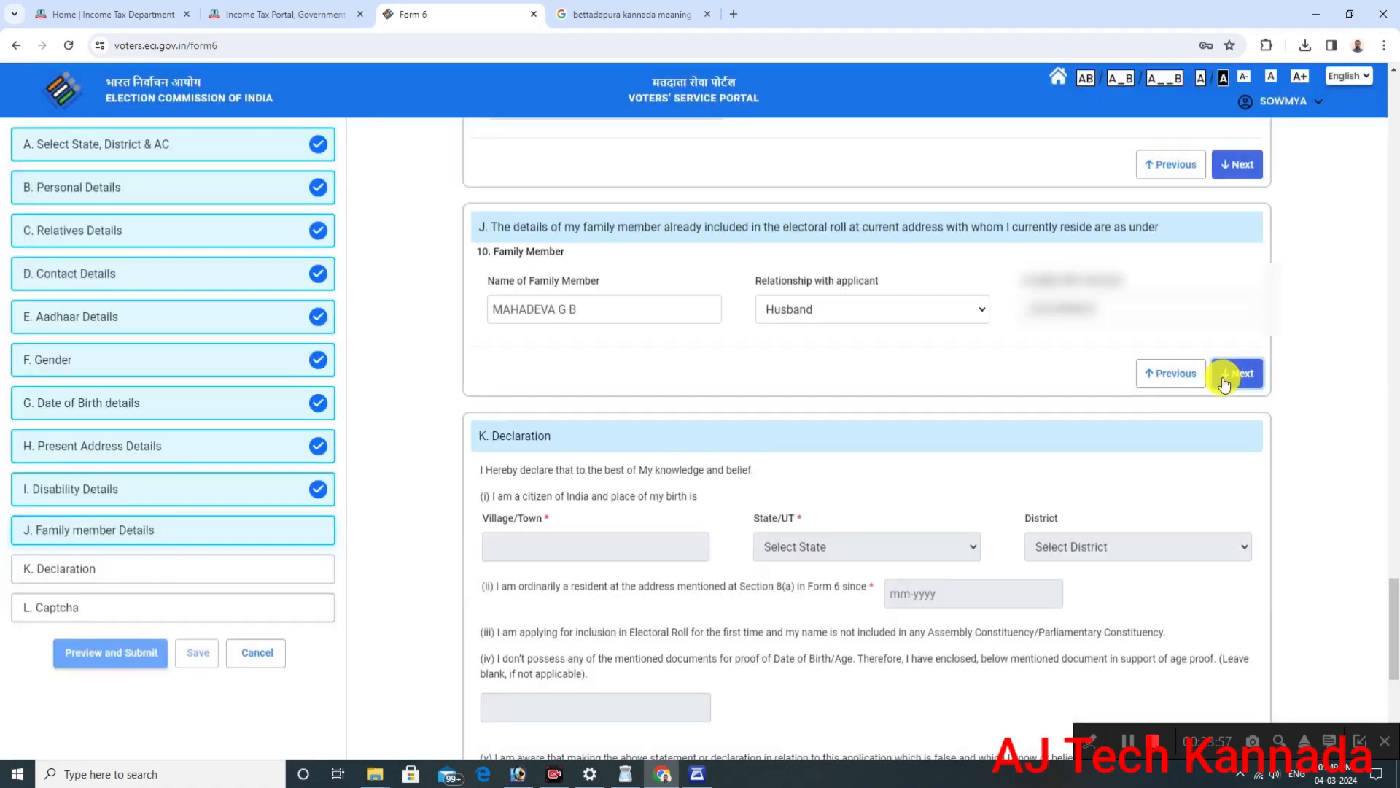
click(1237, 380)
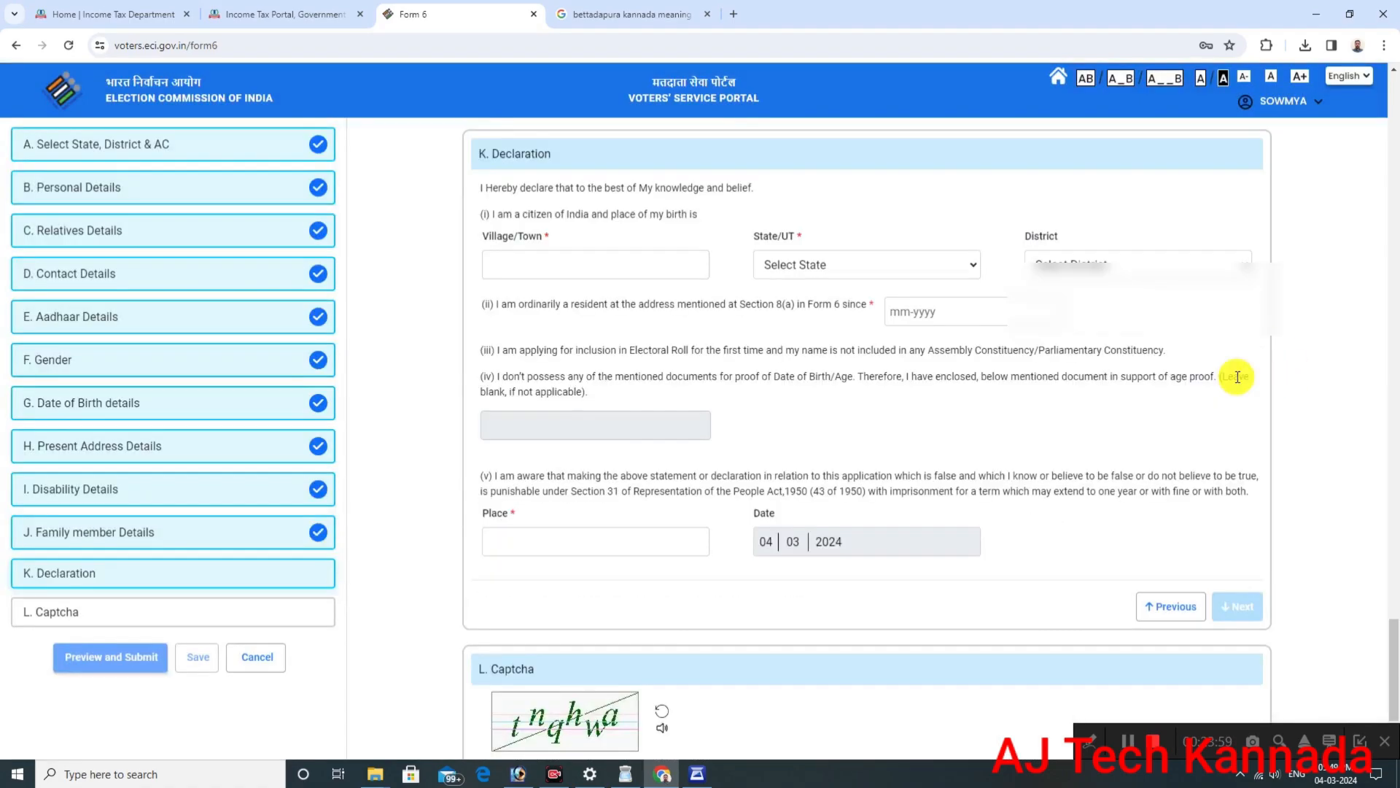
Step: Enter the applicant's village or town of birth in the Declaration, with Karnataka as the state and MYSORE as the district
click(609, 276)
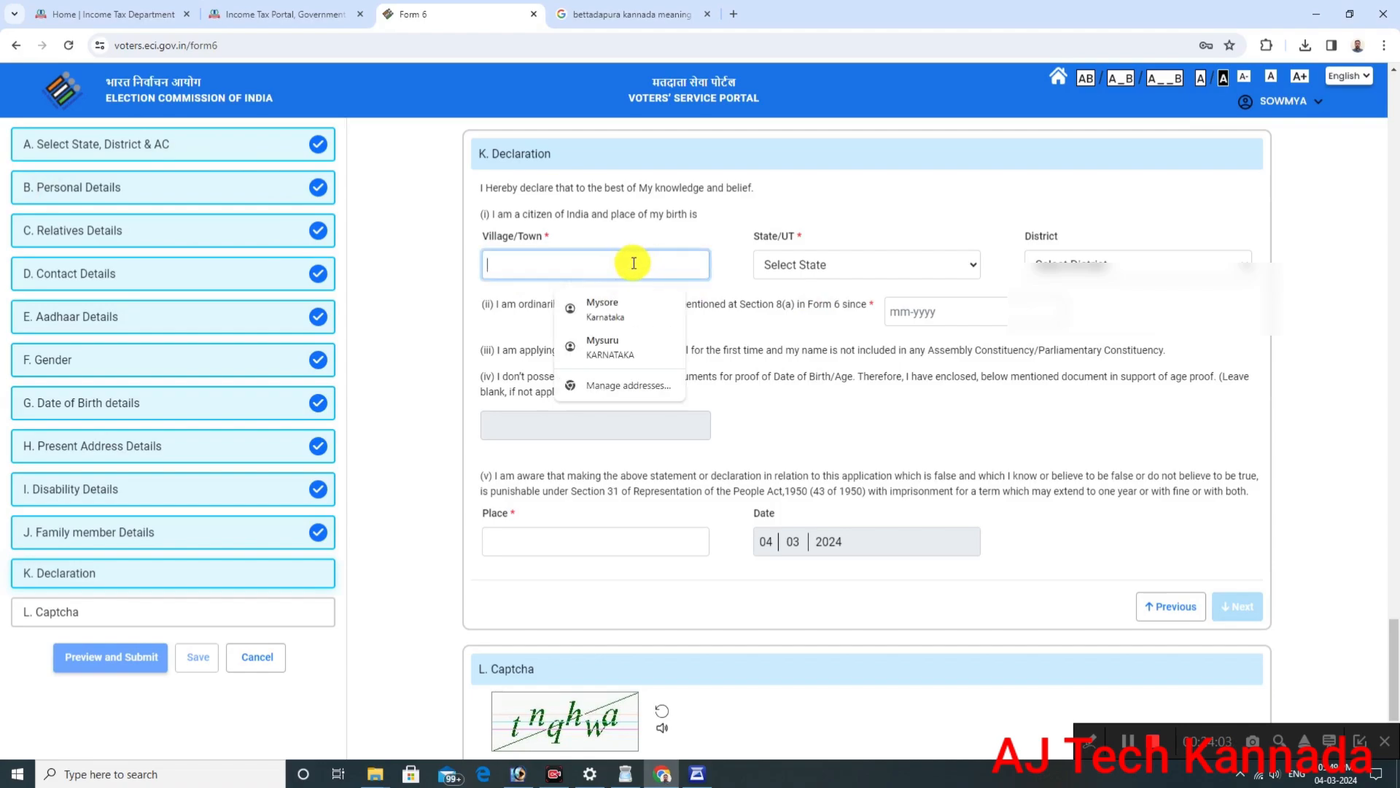
text(B)
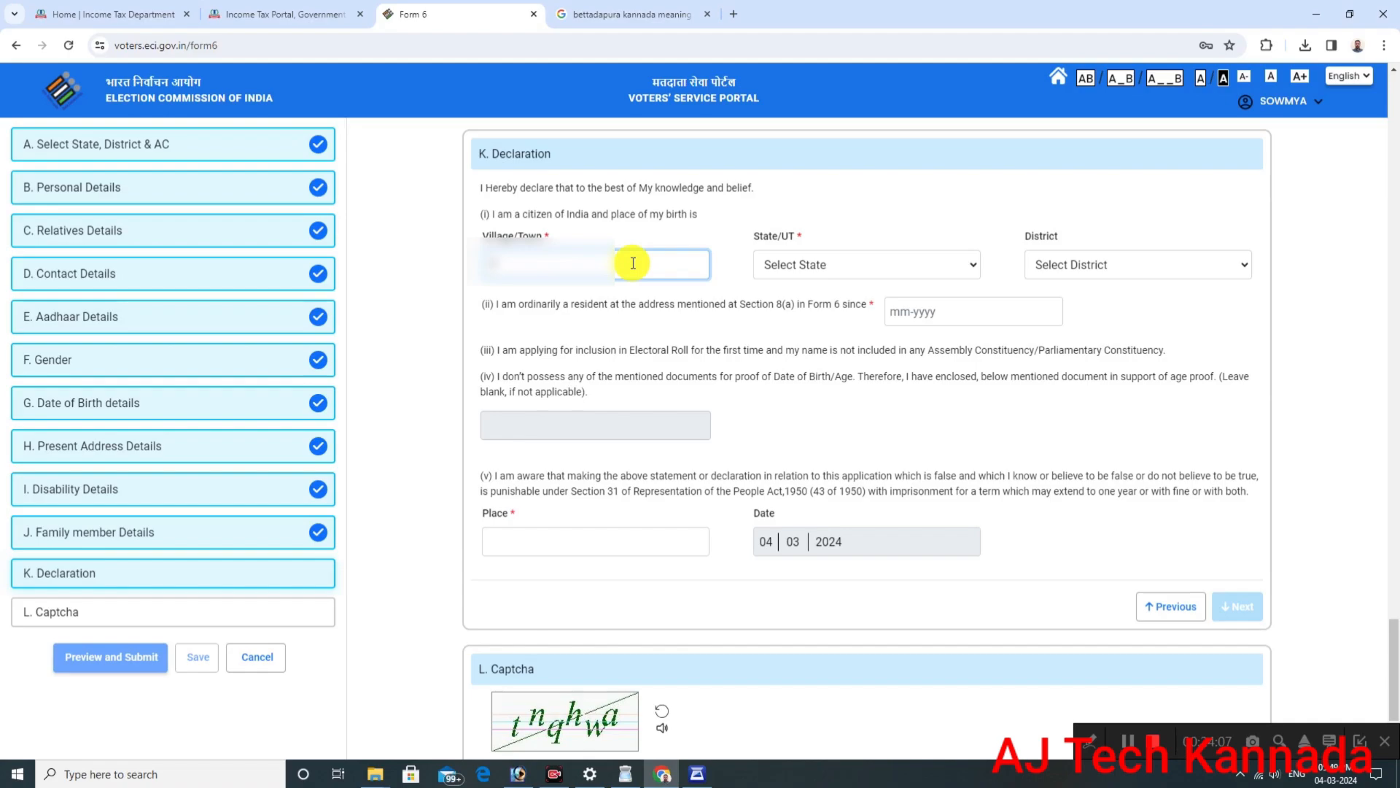
text(ettadap)
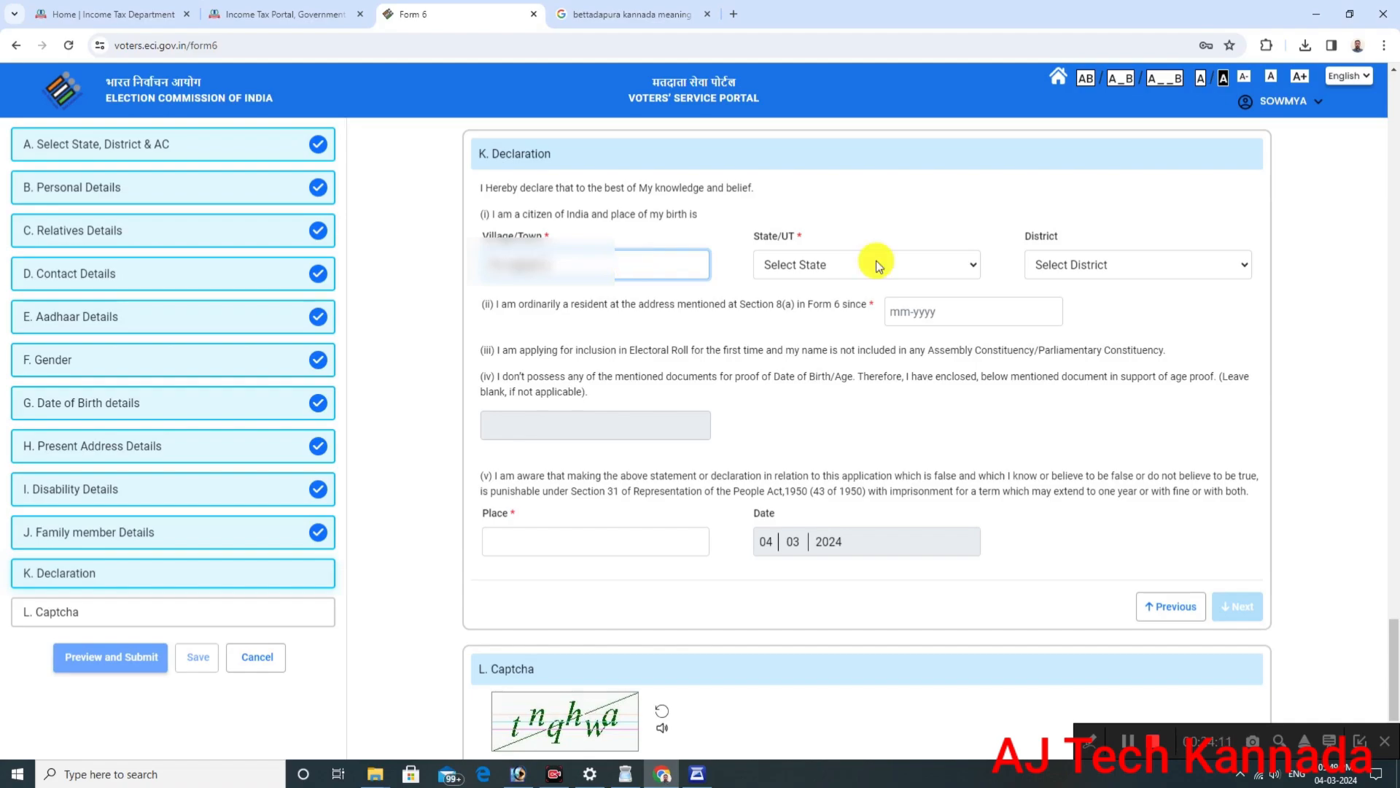
click(925, 270)
click(829, 509)
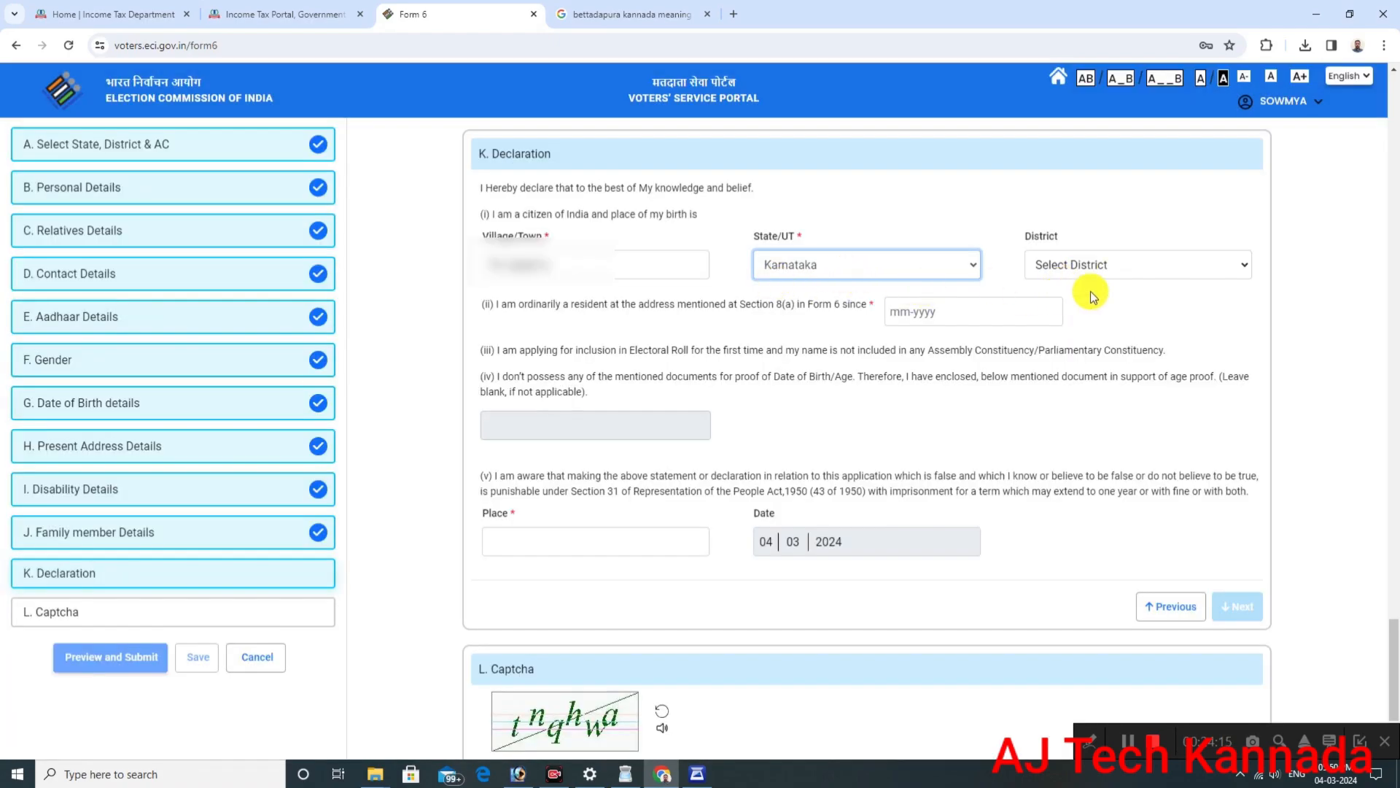
click(1086, 267)
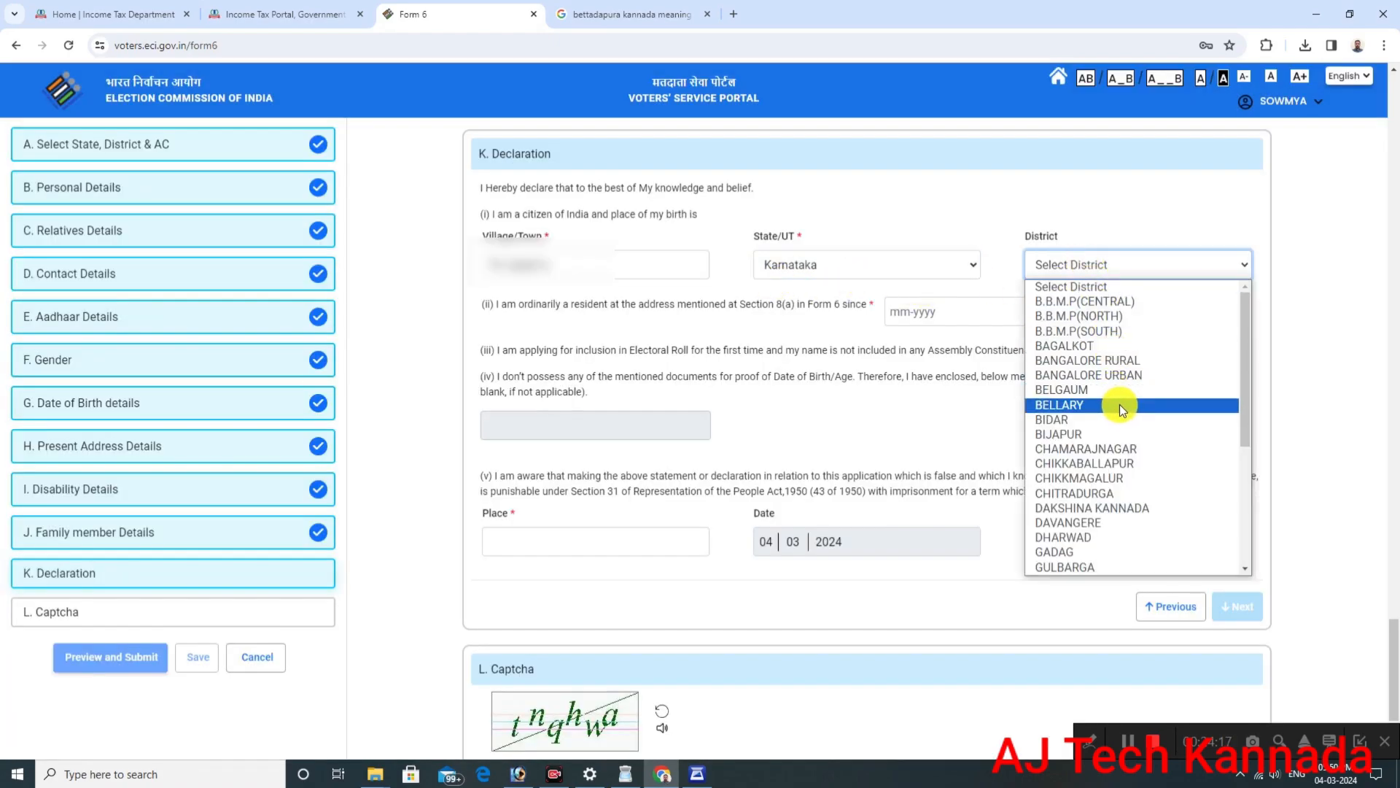
scroll(1119, 406, down, 2)
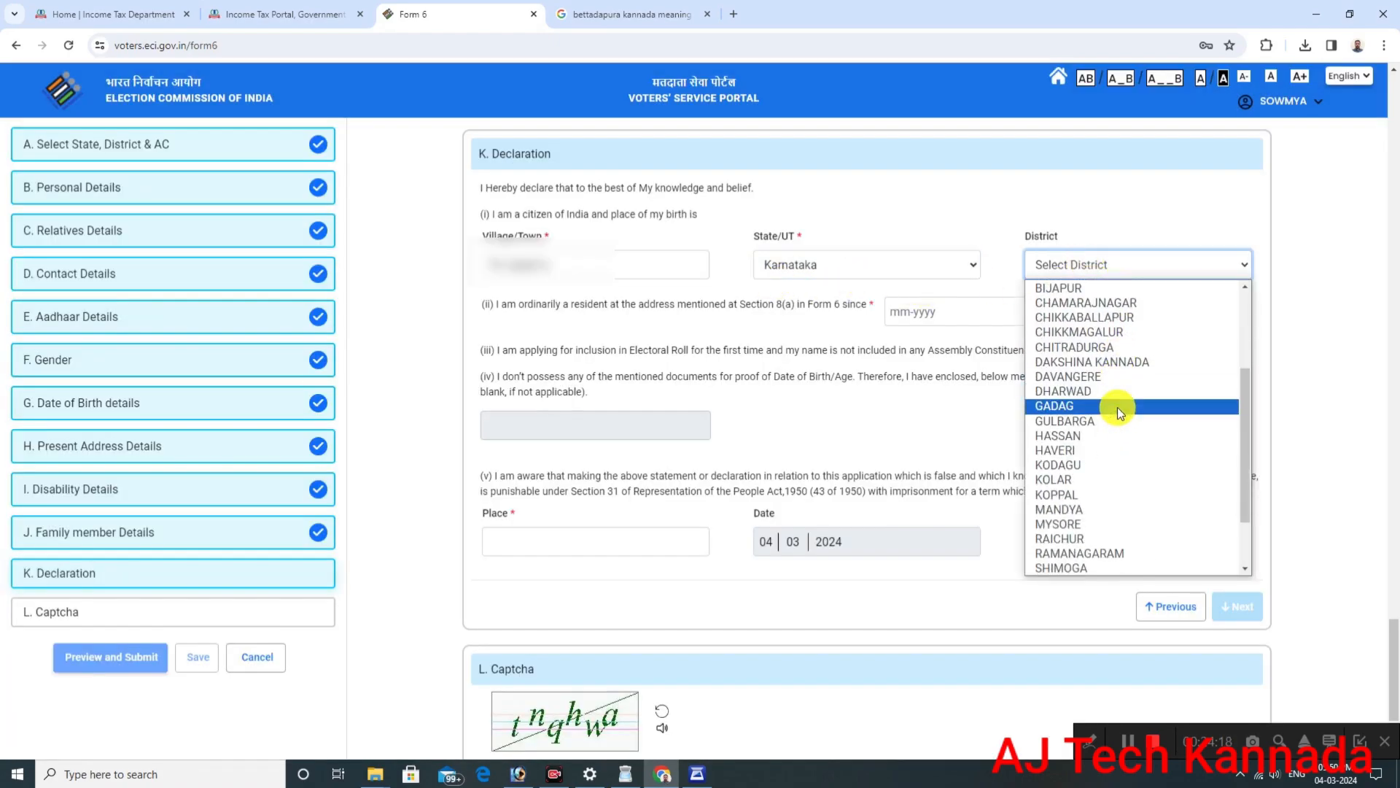
click(1092, 524)
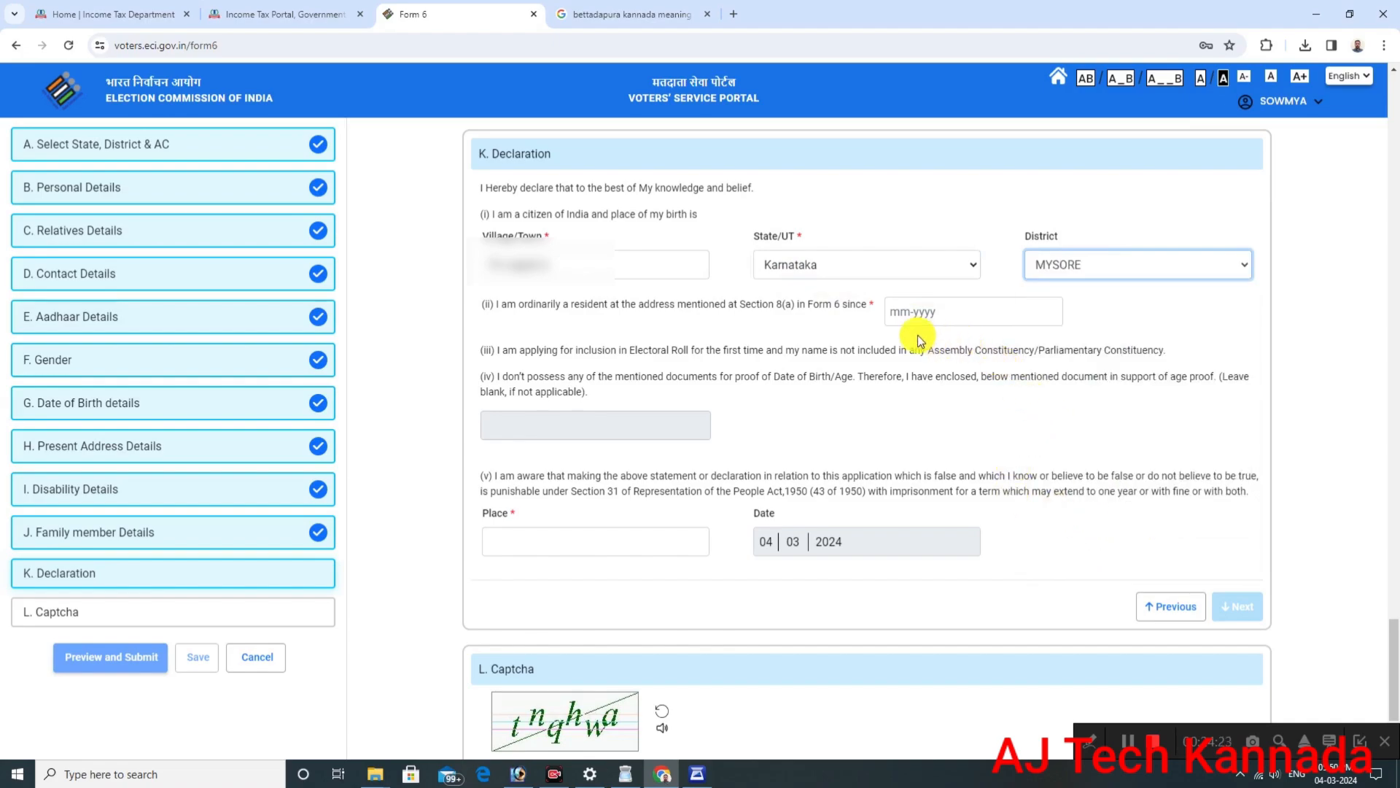
Step: Set the resident-since date to 03-2024 and enter the declaration's place
click(902, 314)
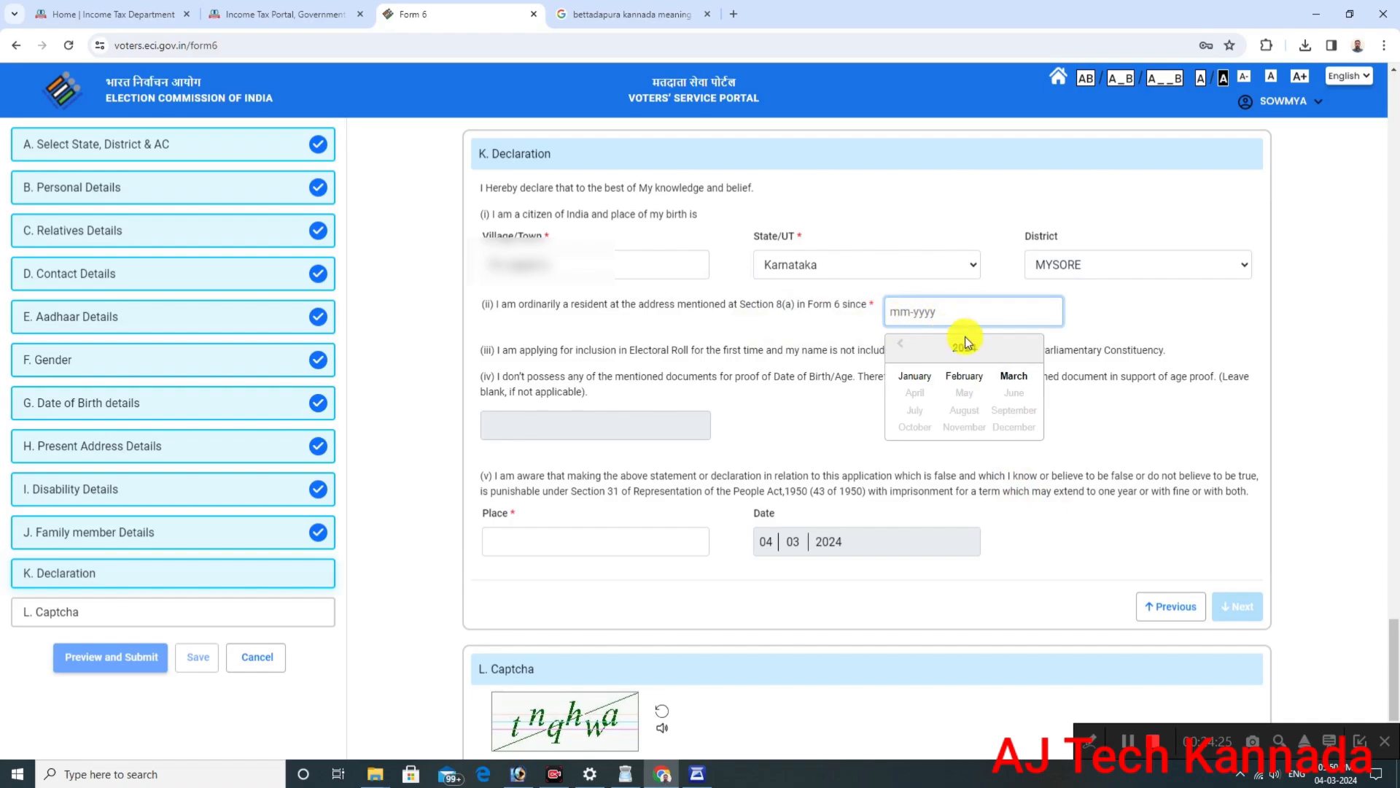
click(1000, 384)
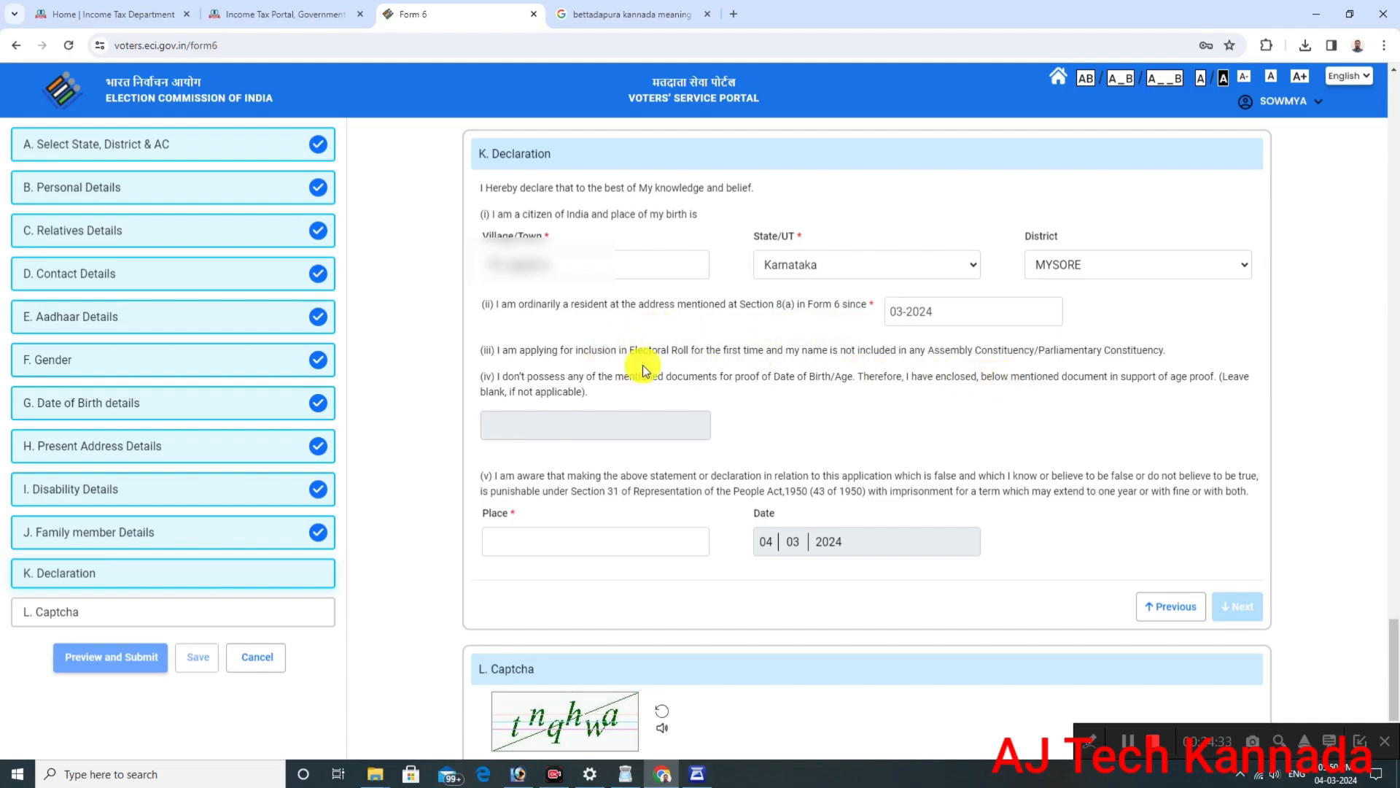
click(566, 542)
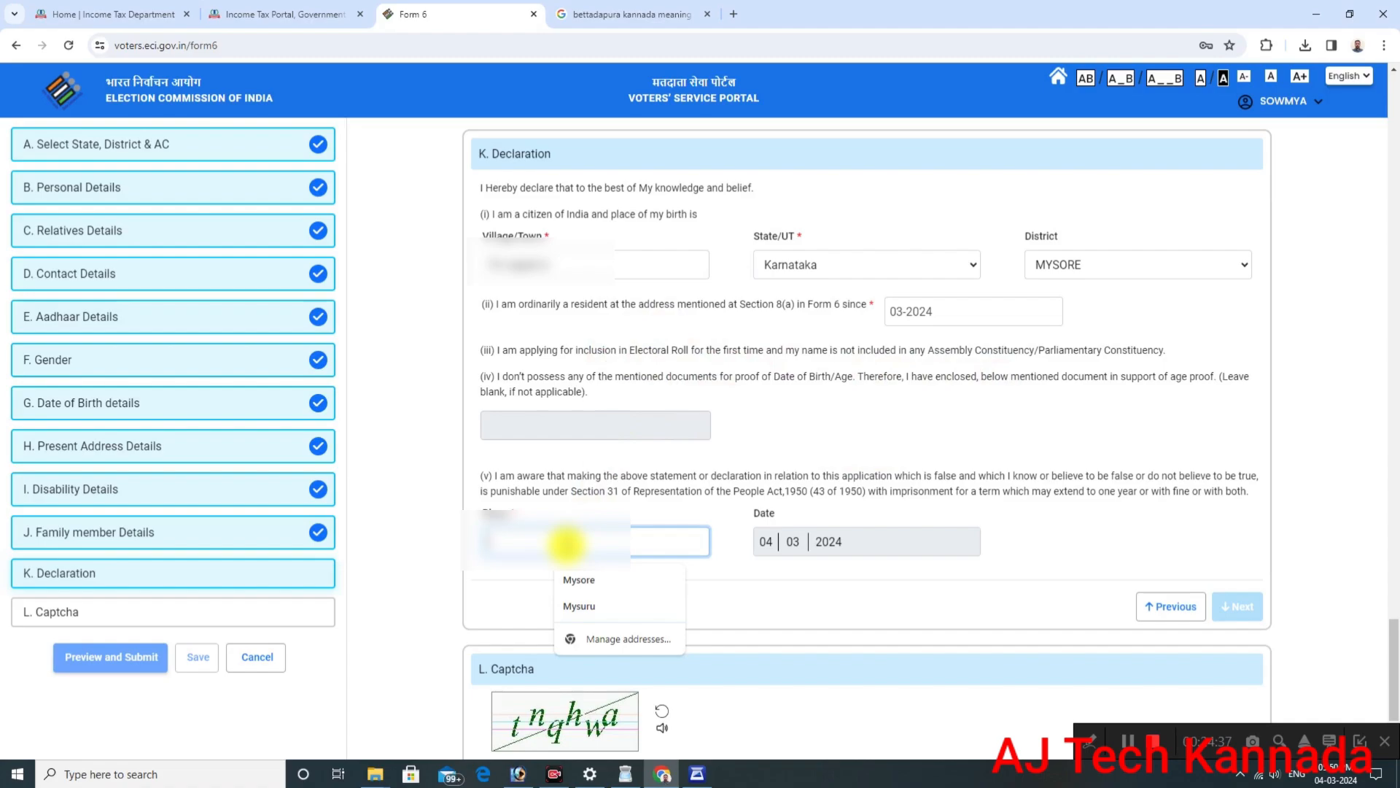
text(Bet)
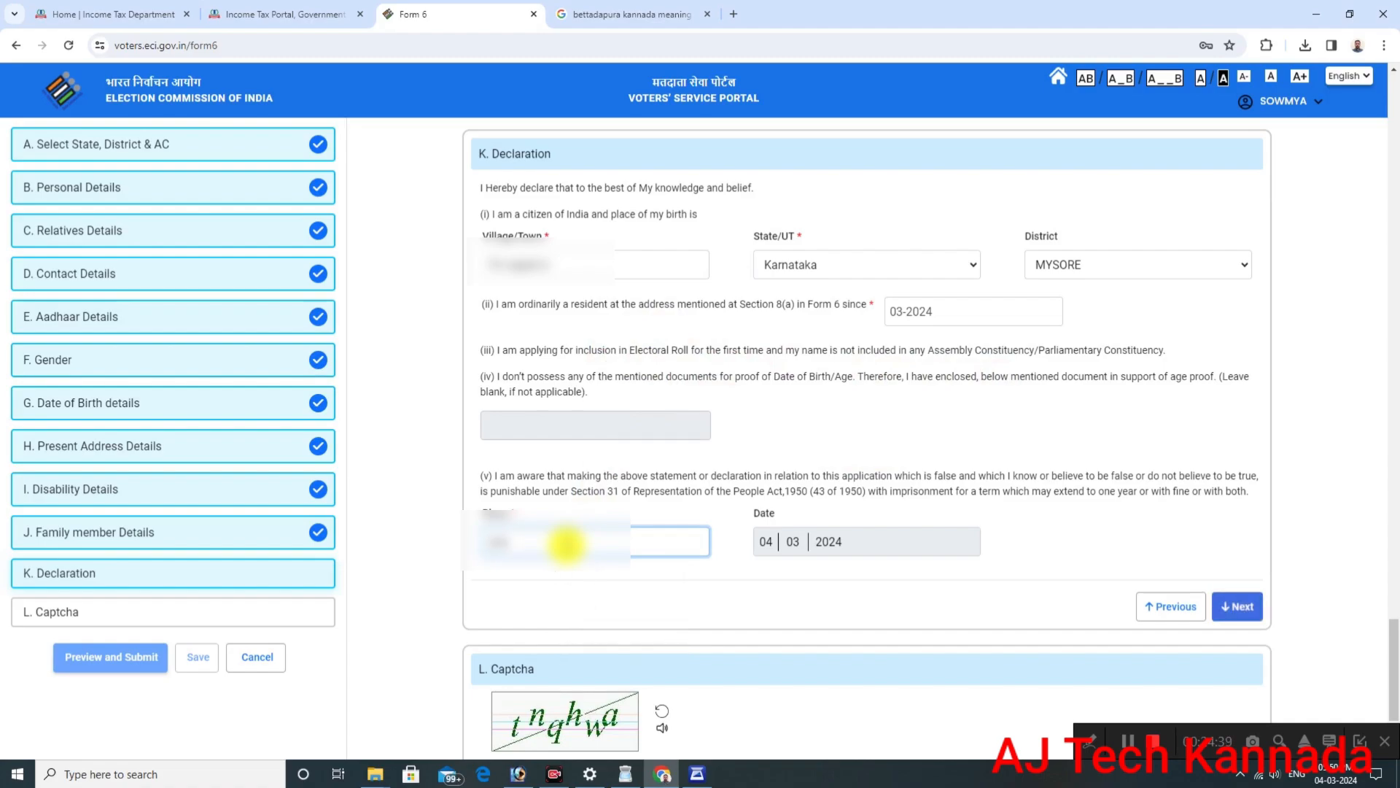
text(tadapu)
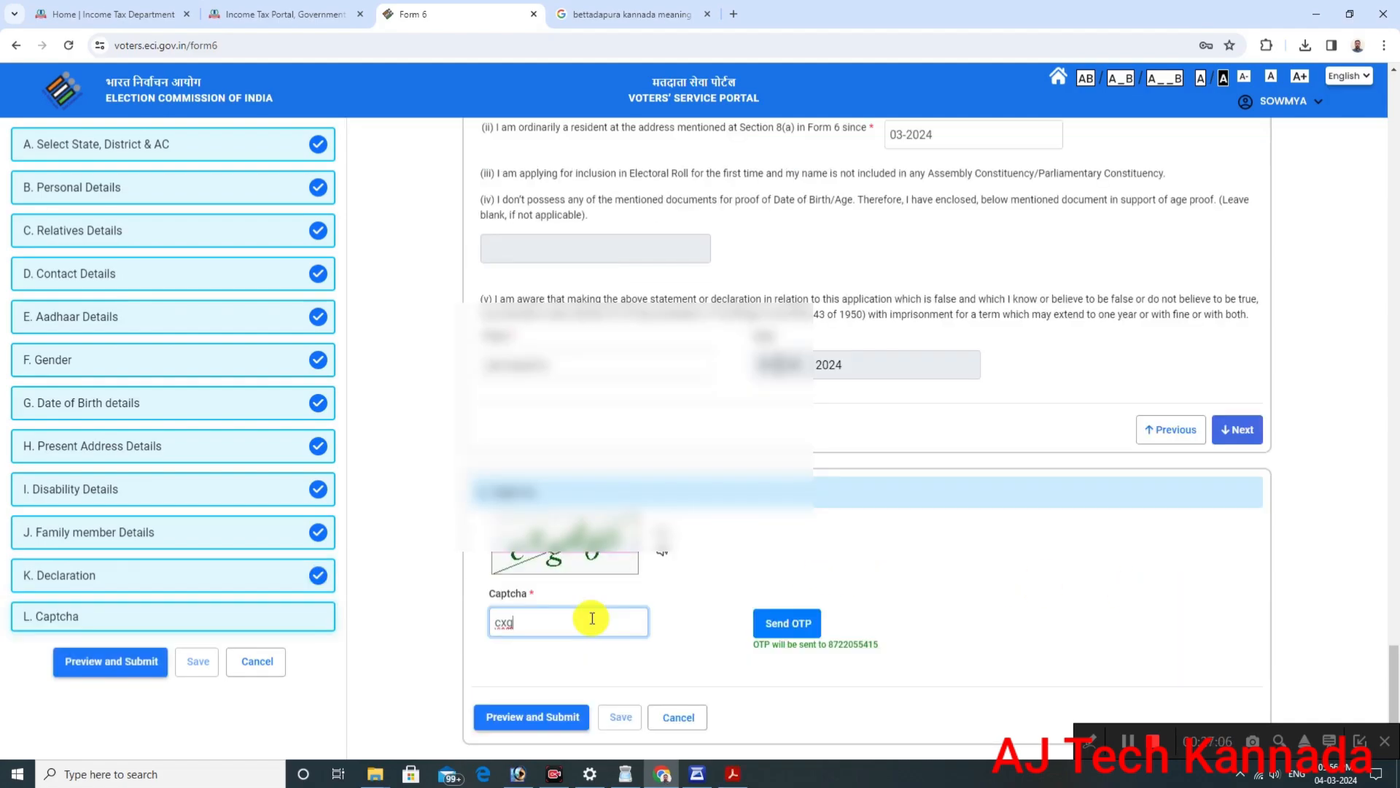
Step: Enter the captcha text and request an OTP for the applicant's mobile number
text(d6)
click(787, 623)
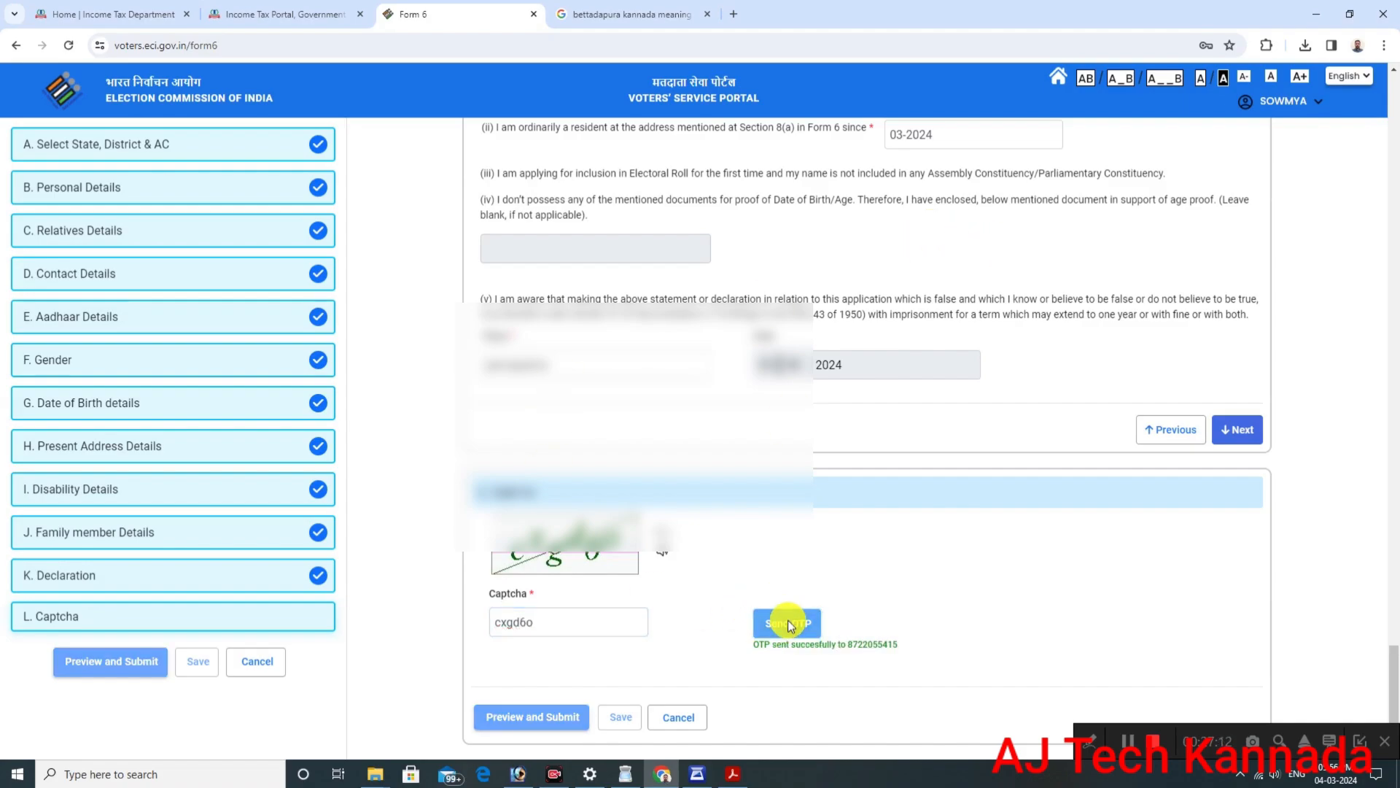
Step: Enter the received OTP and open the preview of the completed Form 6
click(582, 682)
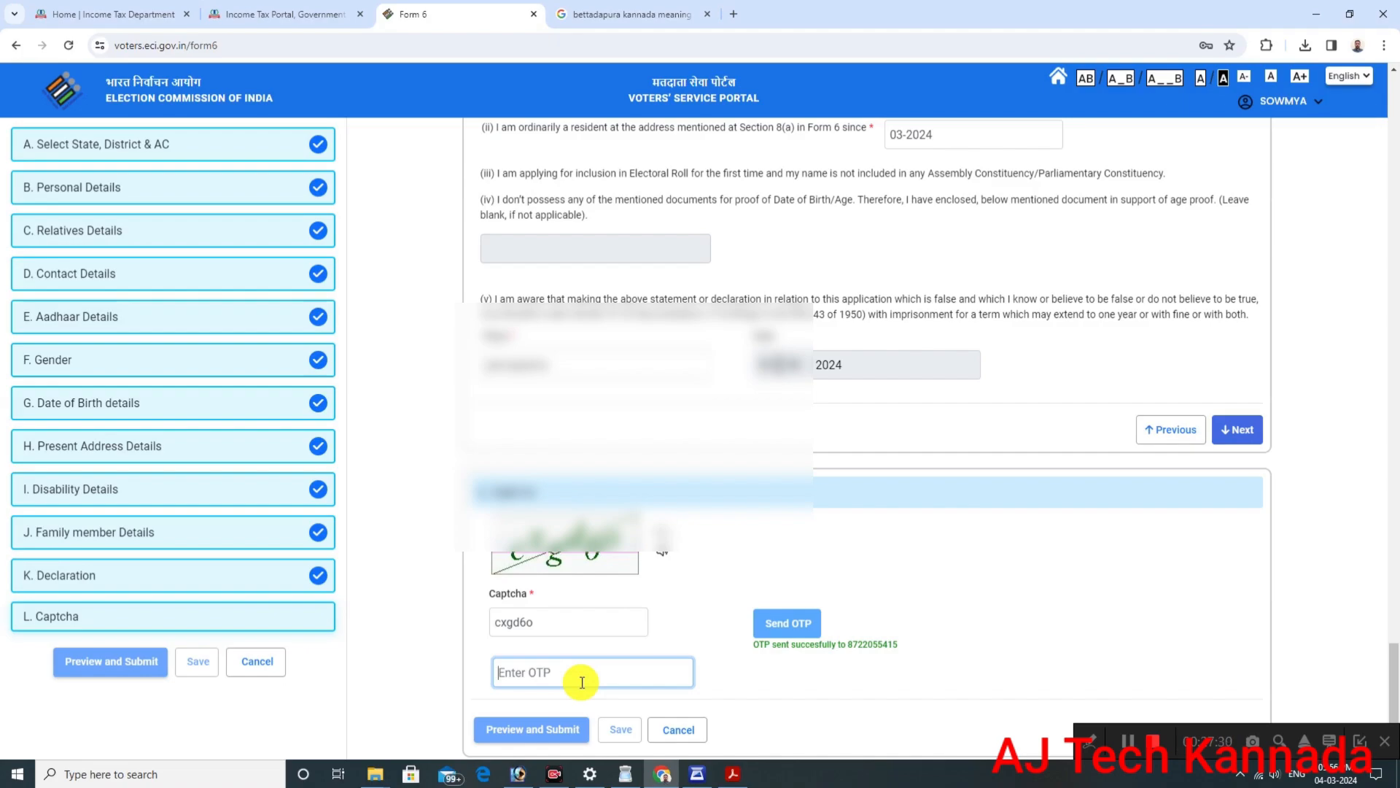
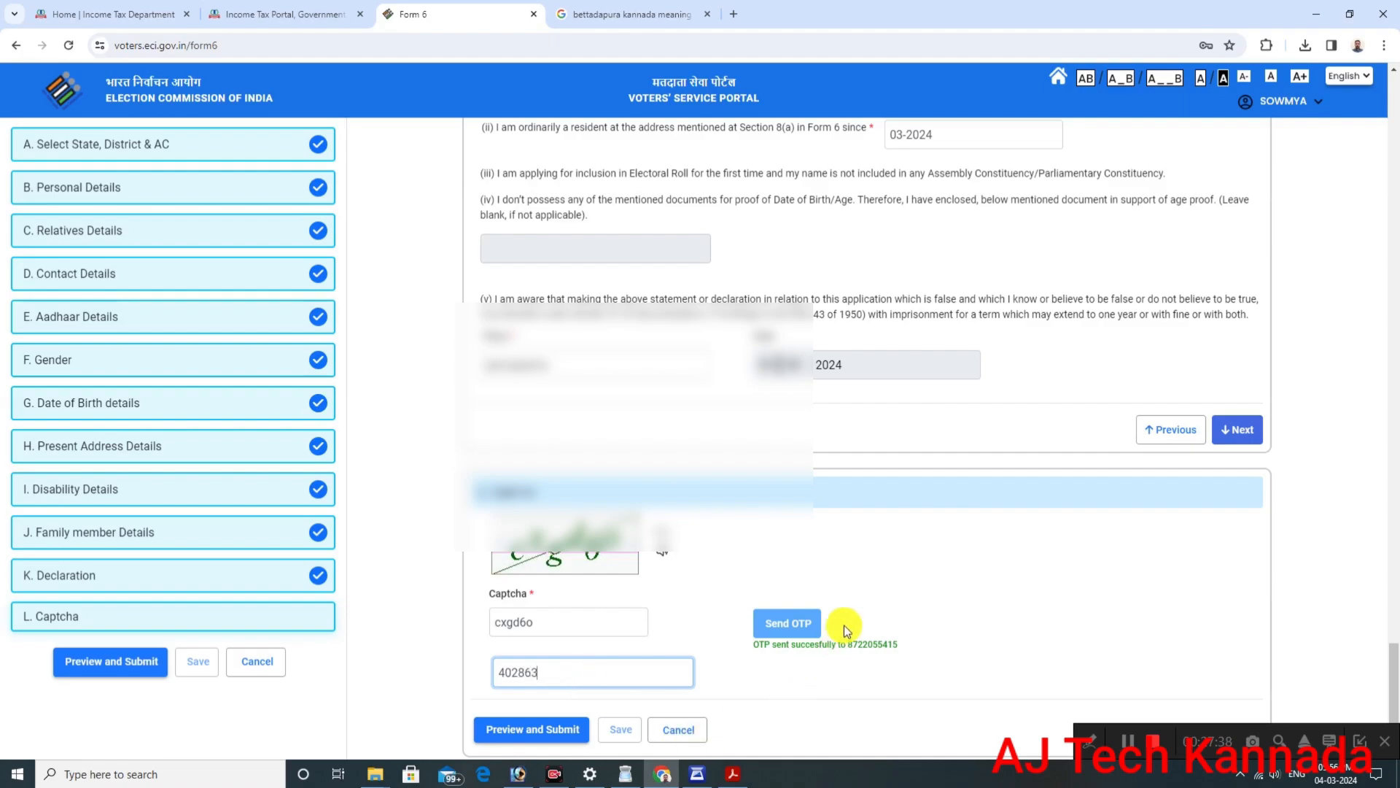
scroll(656, 656, down, 1)
click(532, 719)
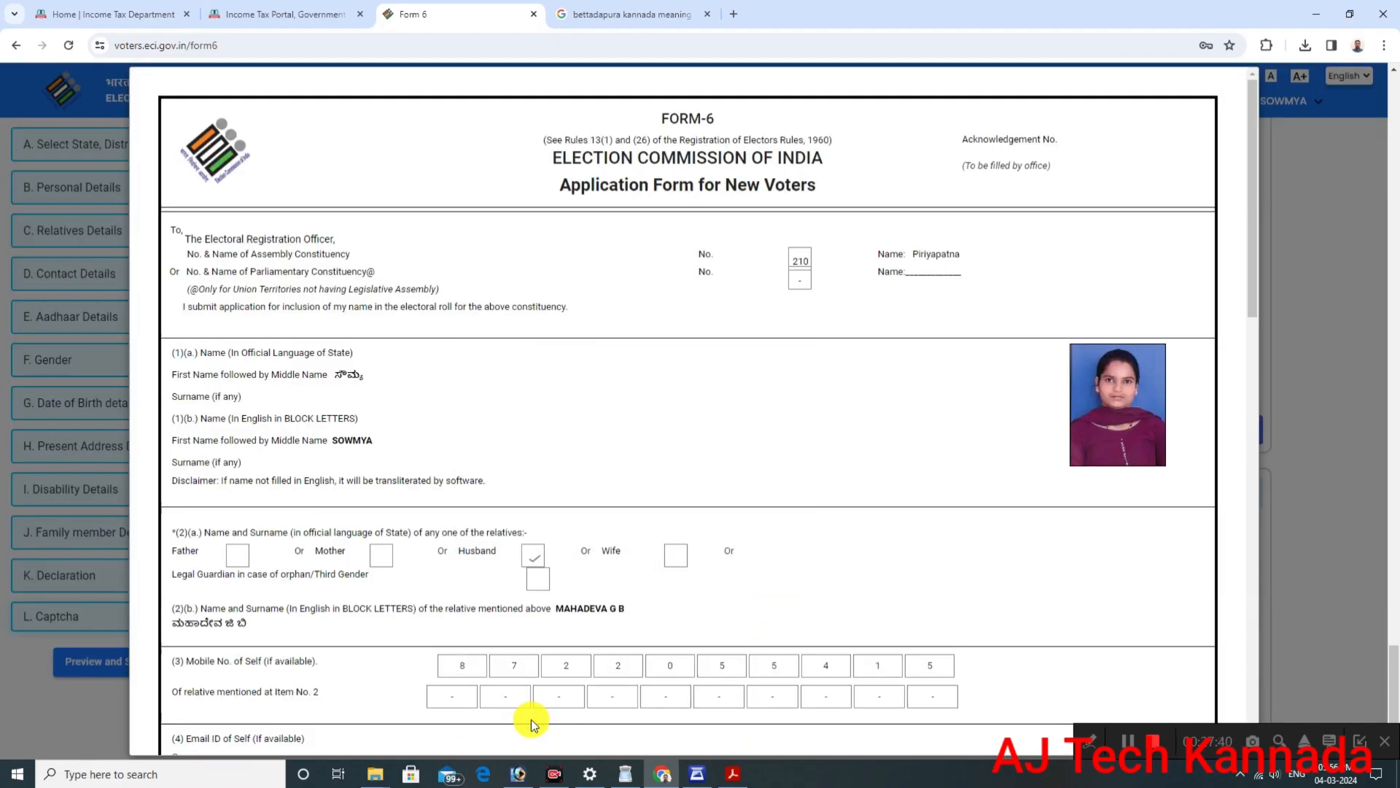
Step: Review the Form 6 preview, submit the application with confirmation, and download the acknowledgement
scroll(1018, 353, down, 8)
scroll(1021, 352, down, 3)
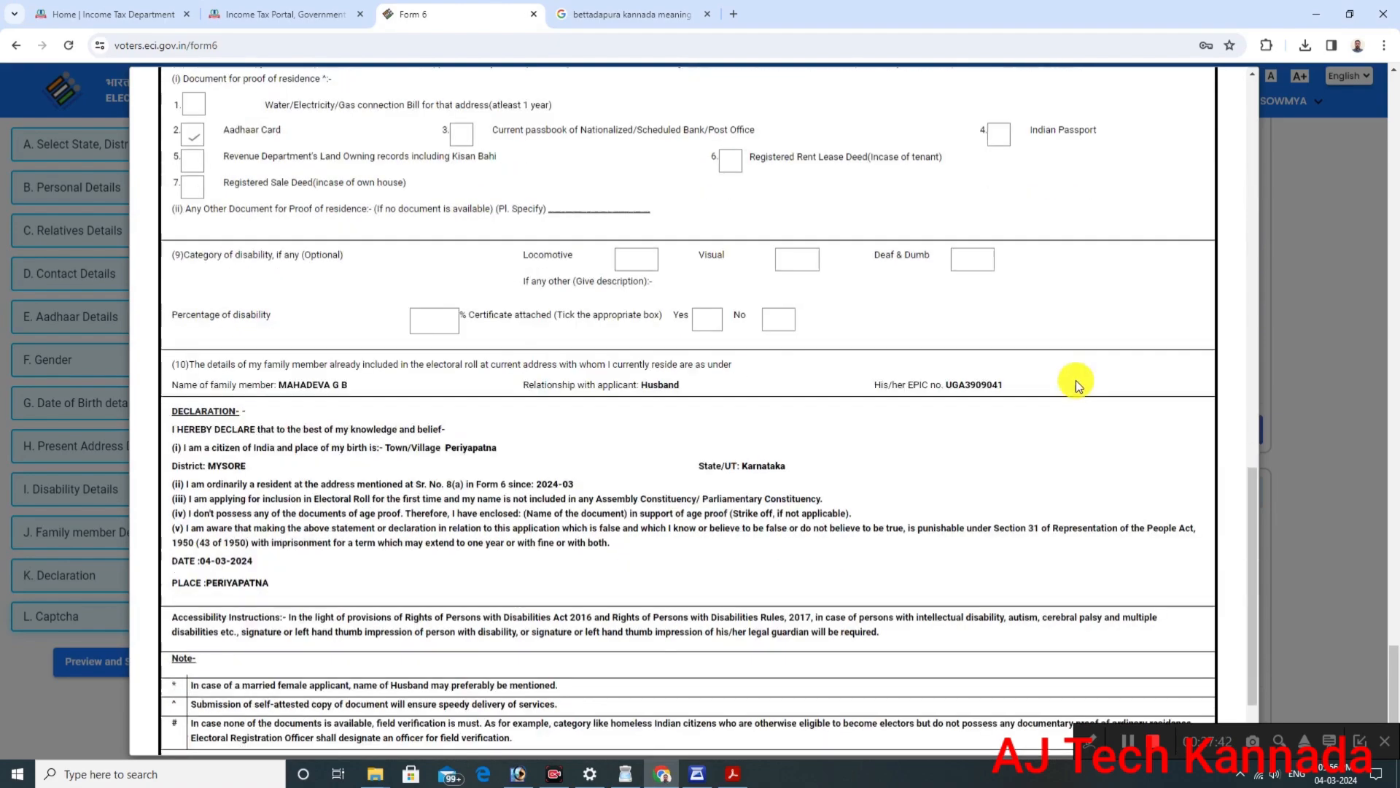
click(1180, 671)
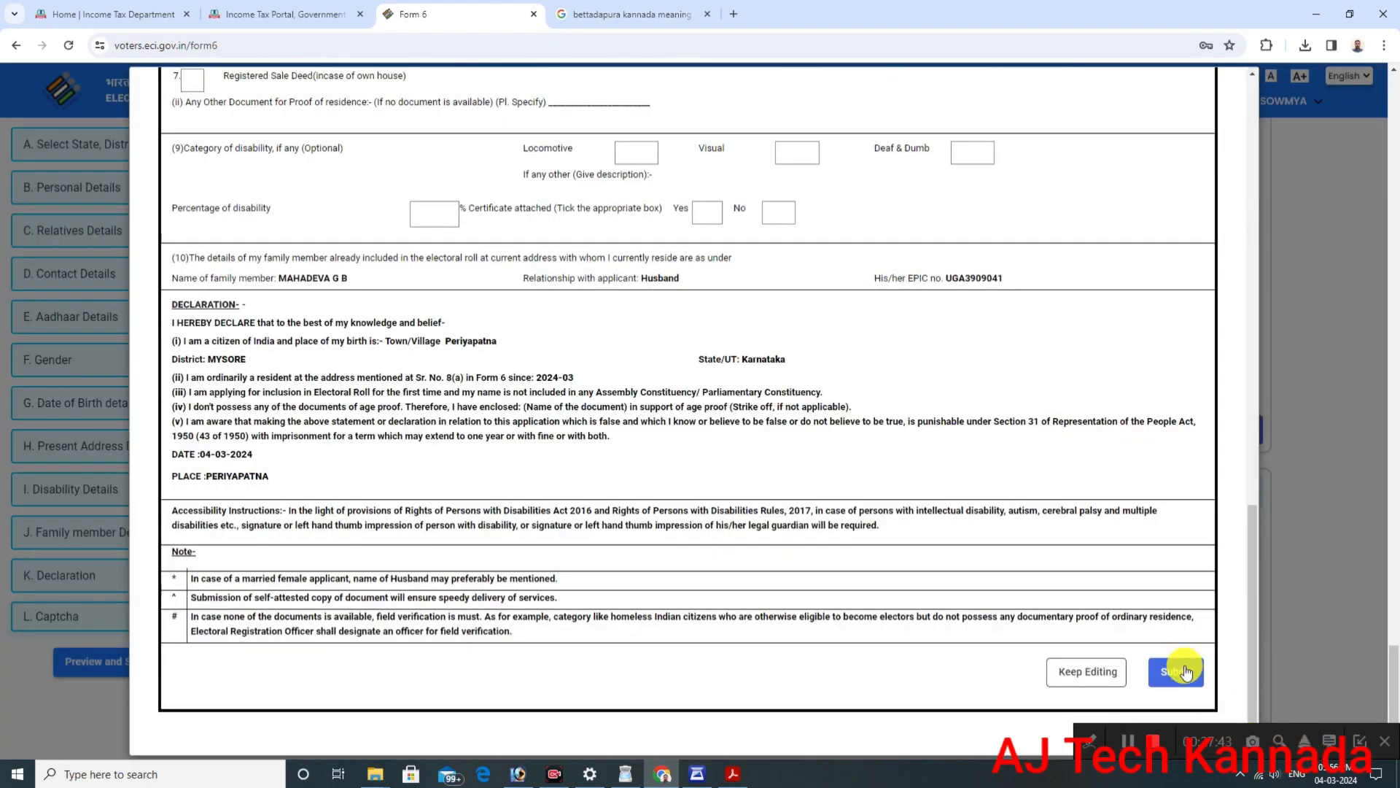
click(1182, 670)
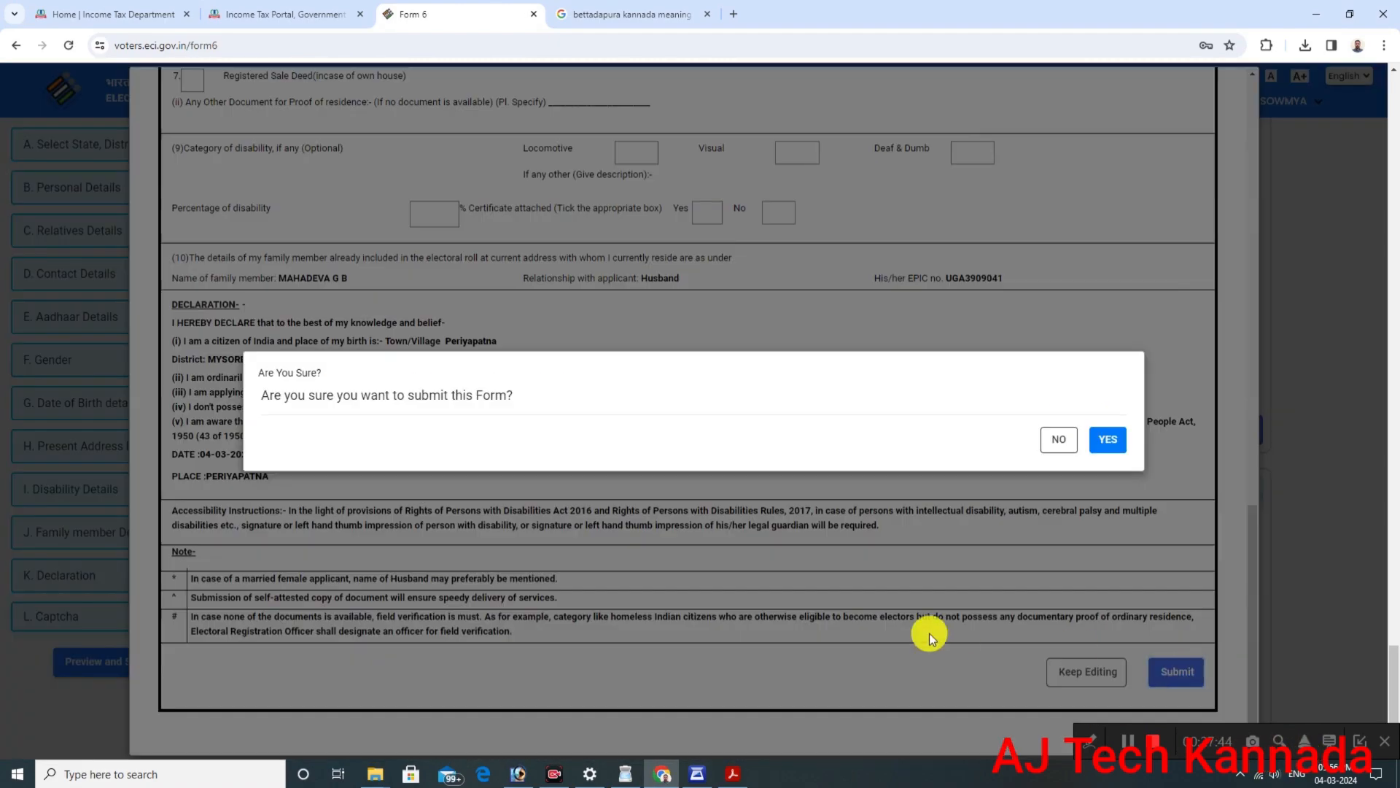
click(1107, 442)
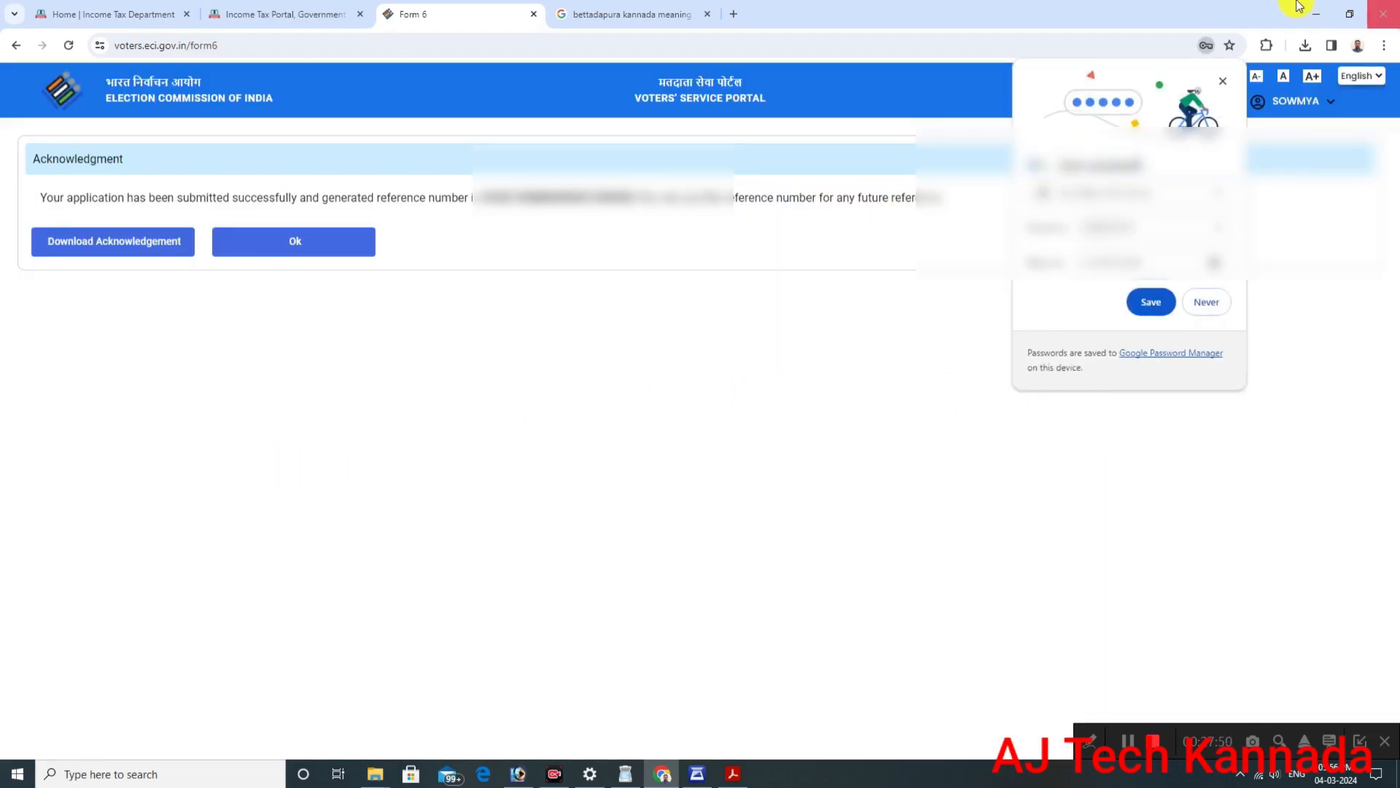
click(124, 248)
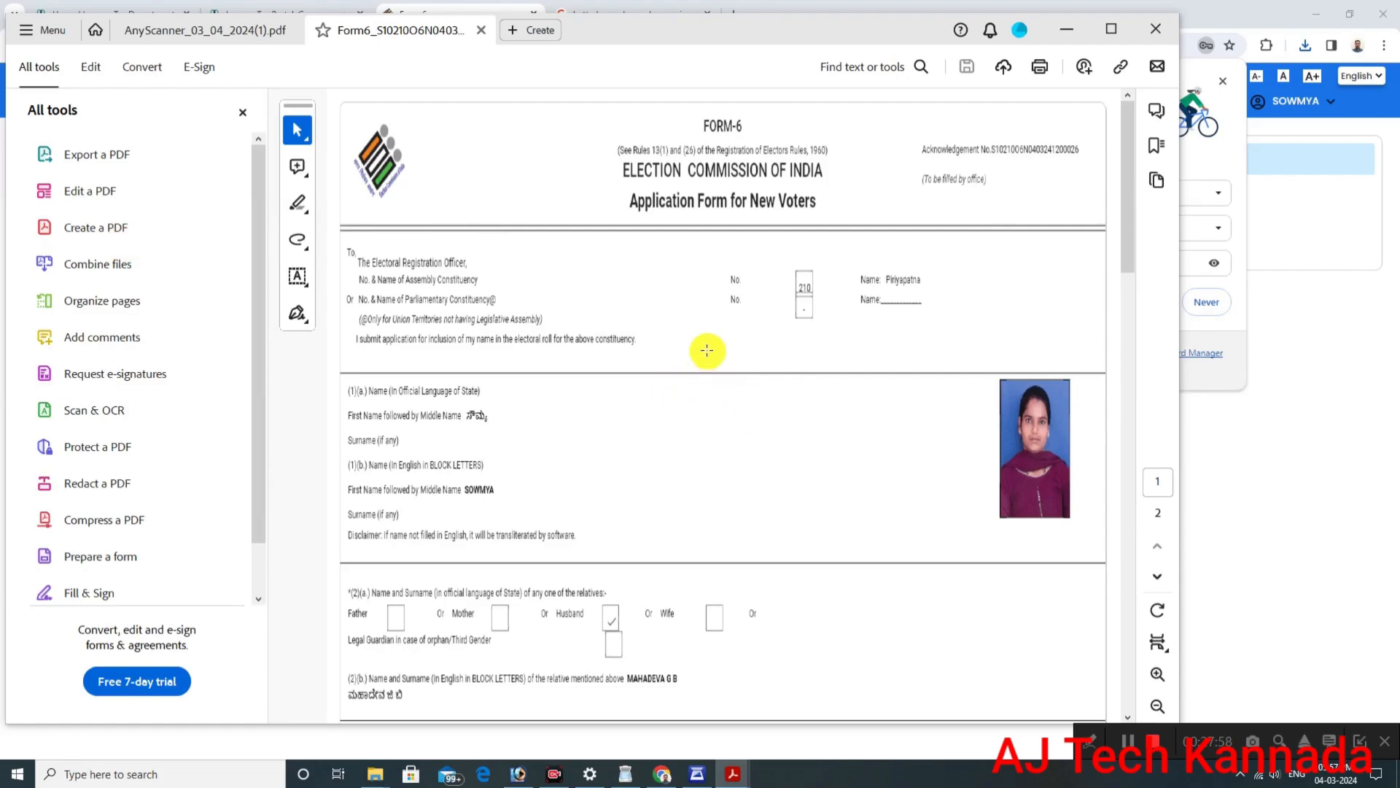
Step: Print only page 1 of the downloaded Form 6 PDF on the EPSON L3110 Series printer
scroll(740, 353, down, 10)
scroll(787, 380, down, 3)
scroll(773, 376, up, 15)
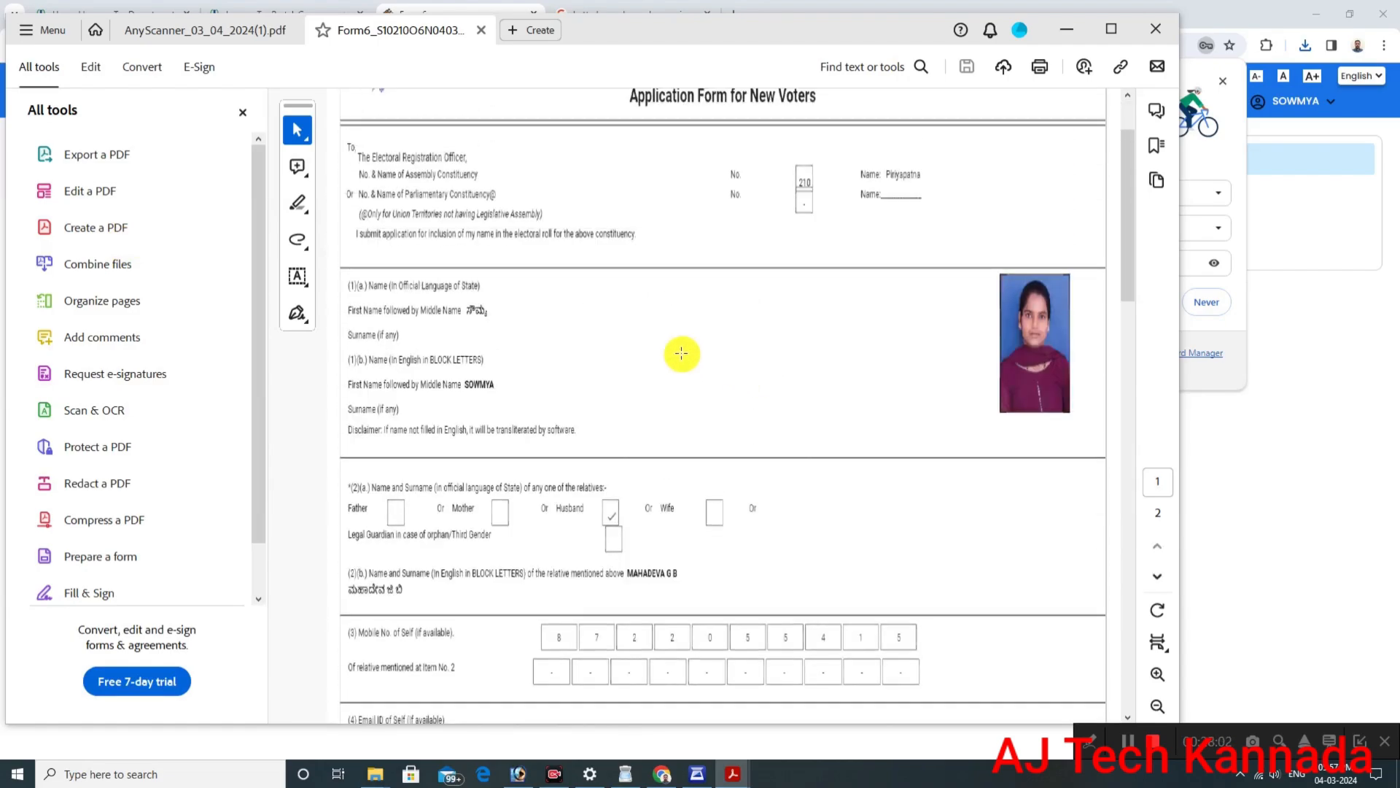
scroll(678, 350, up, 2)
click(1040, 67)
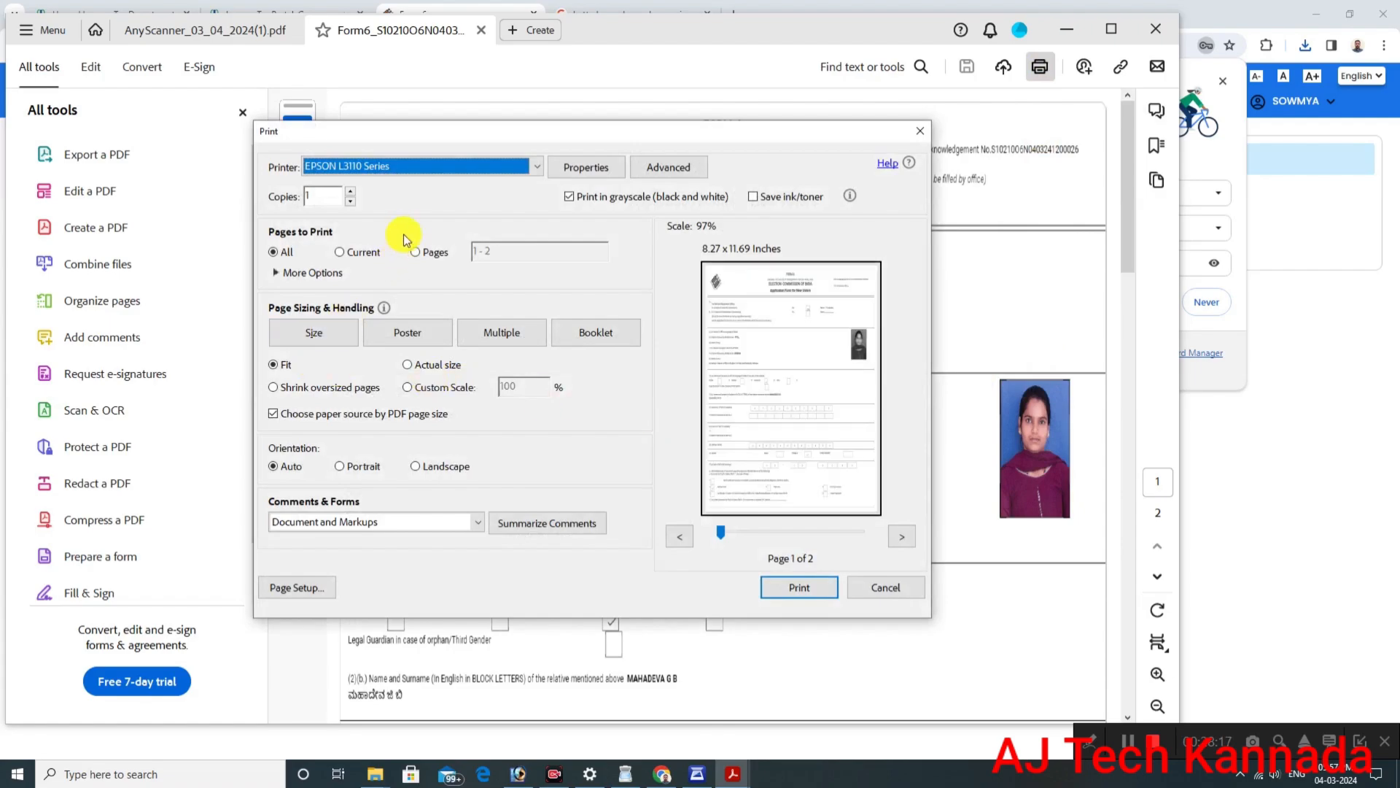
click(415, 251)
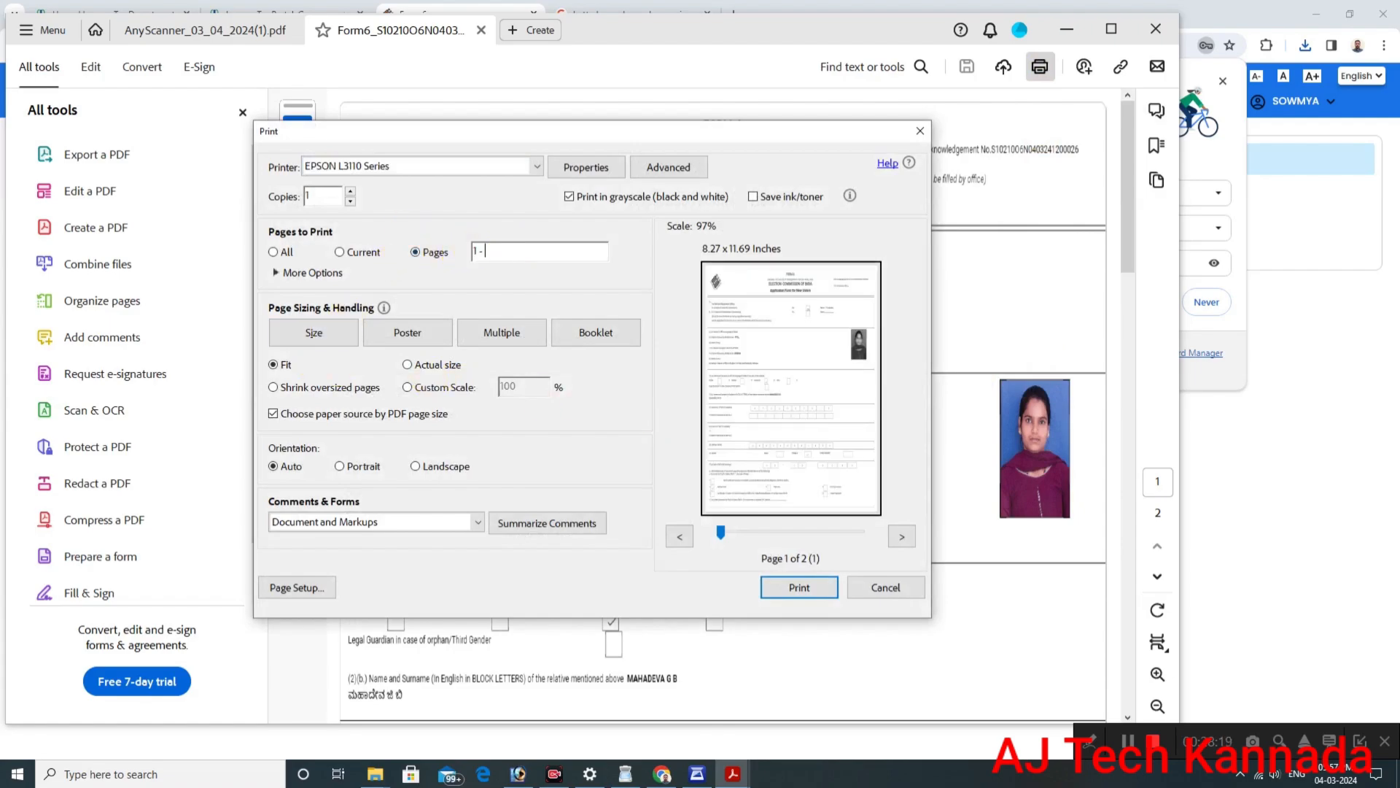
click(801, 589)
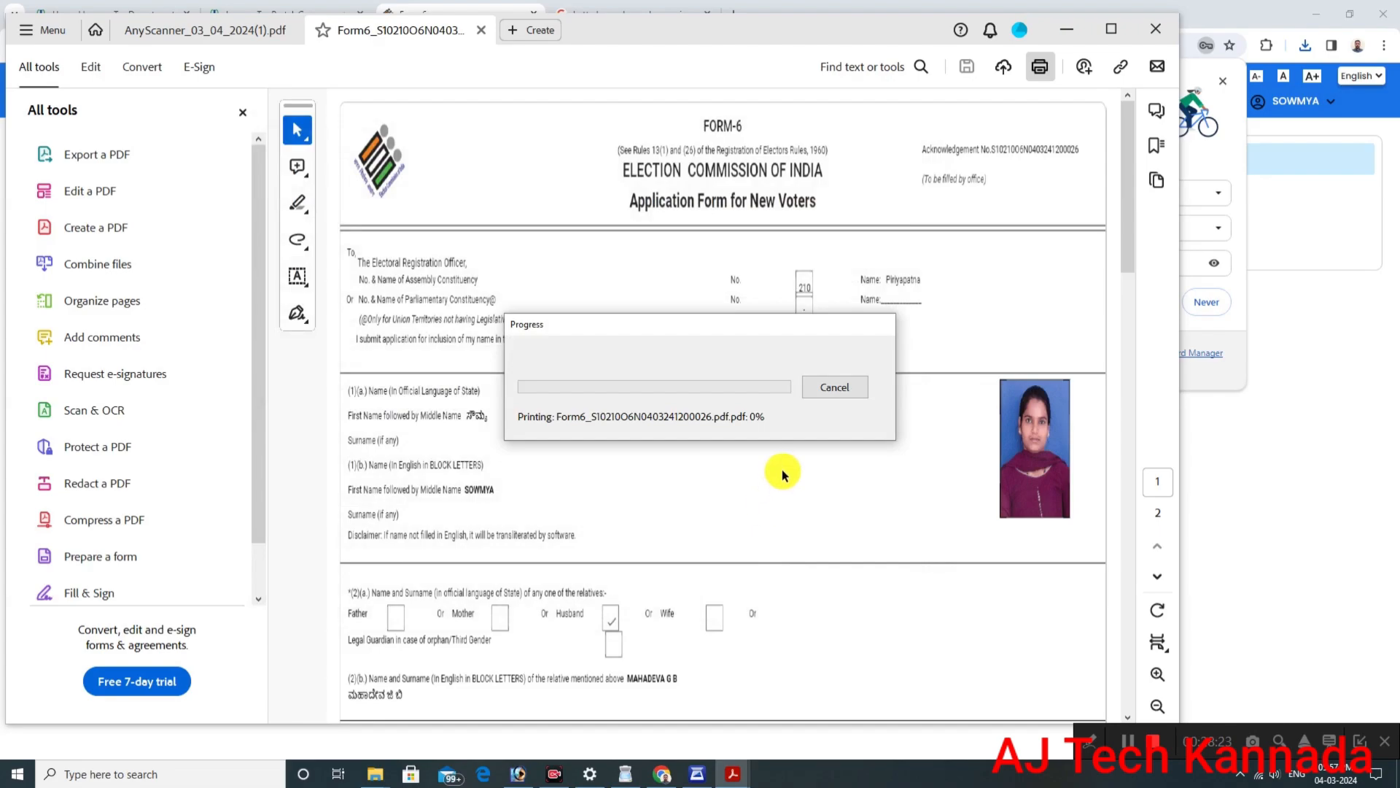
Step: Switch back to Chrome, dismiss the password-saving prompt, and highlight the generated reference number before confirming the acknowledgement
scroll(783, 441, down, 10)
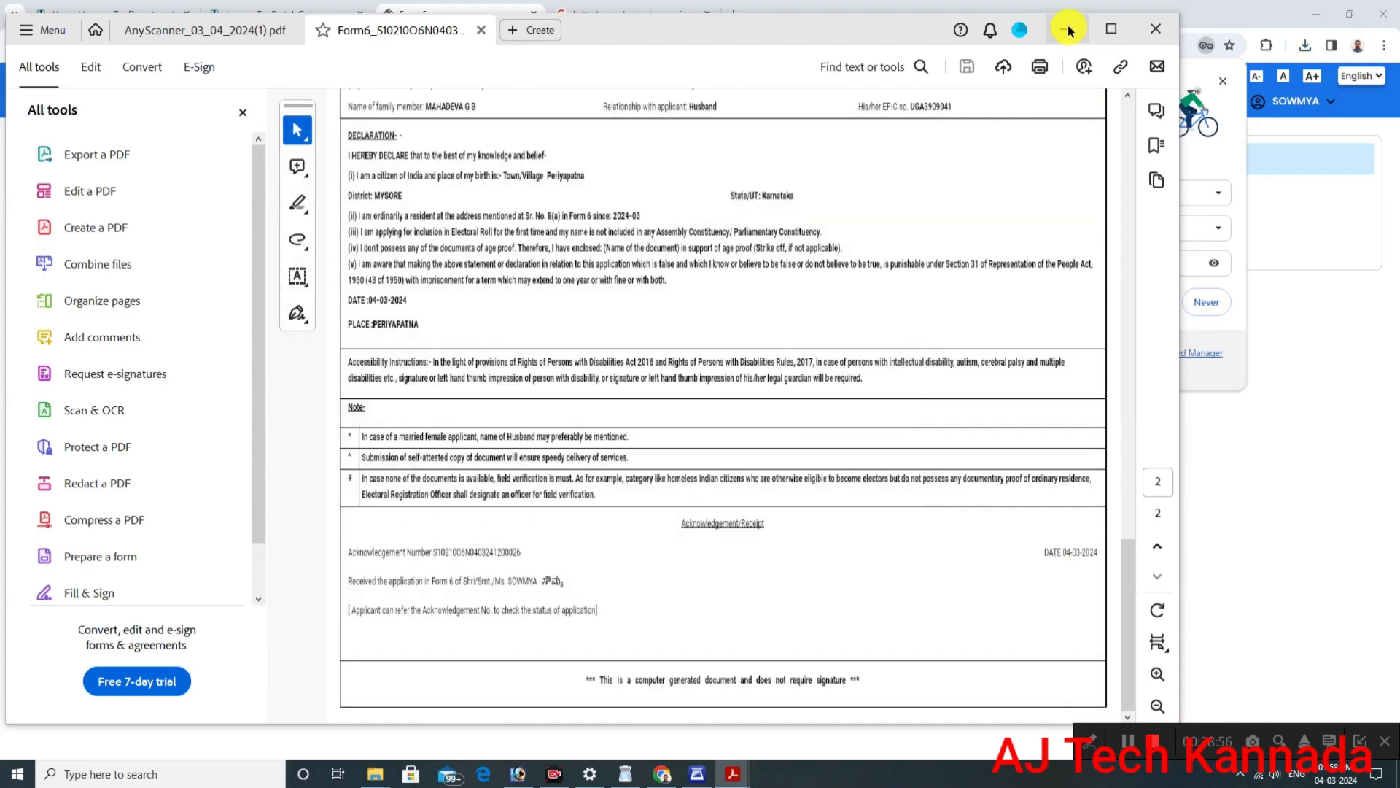
click(1069, 30)
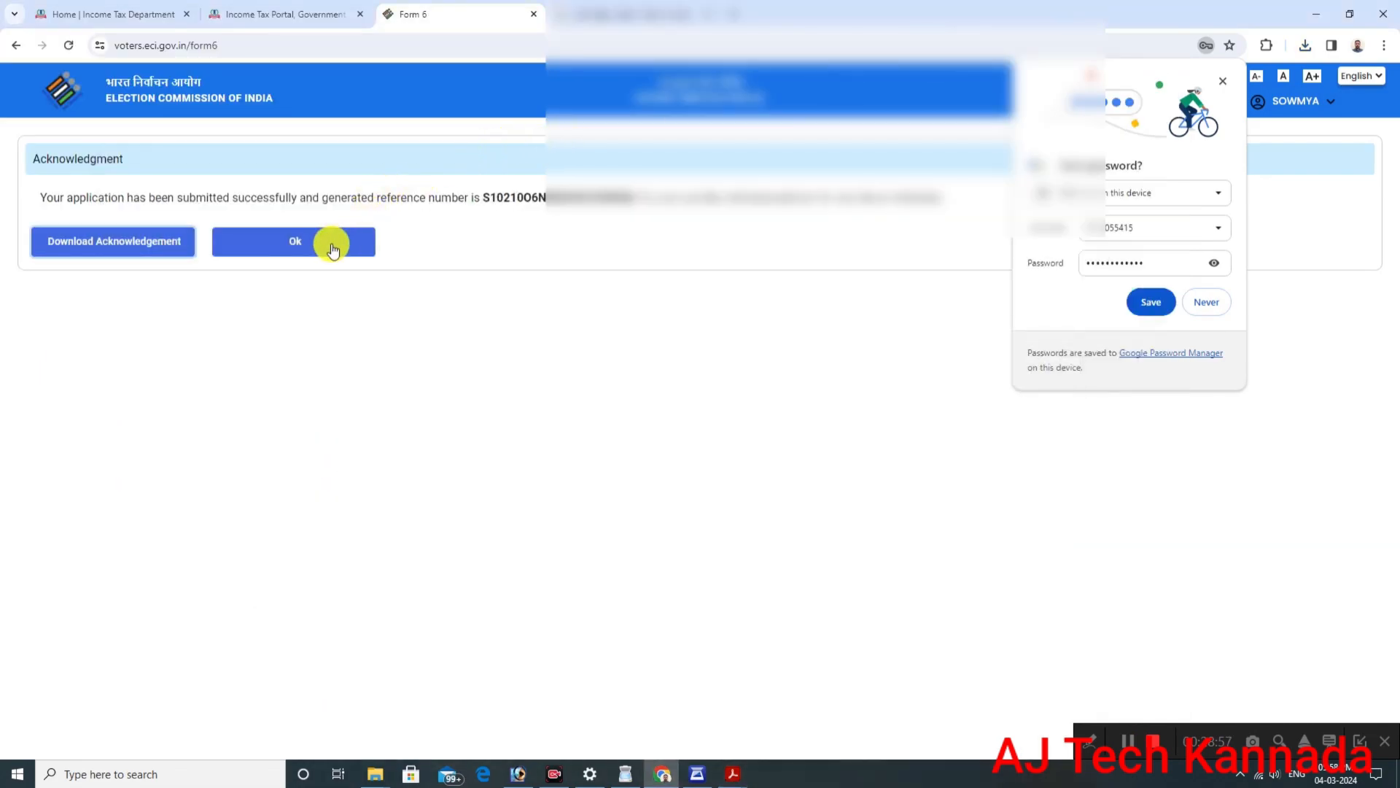
click(1223, 81)
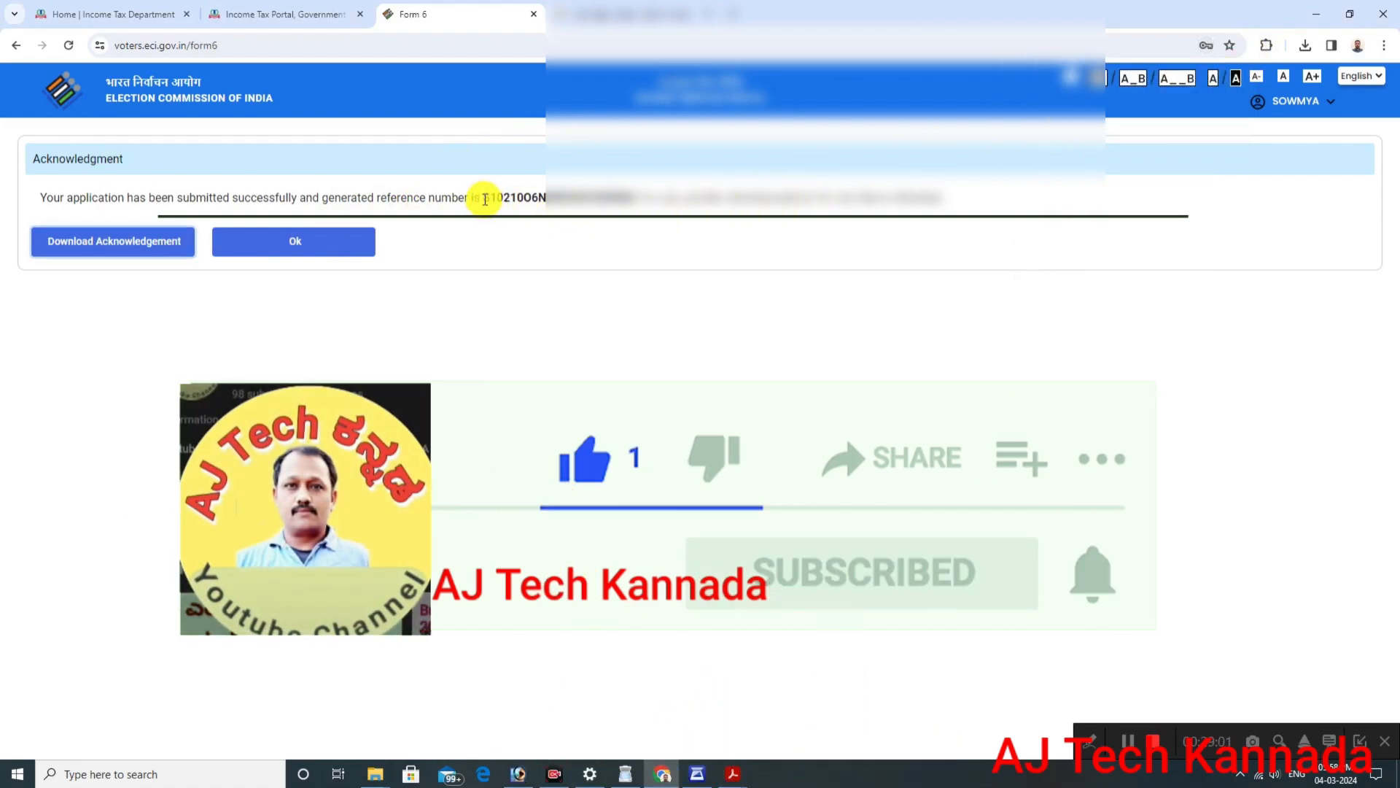
drag(478, 196, 626, 197)
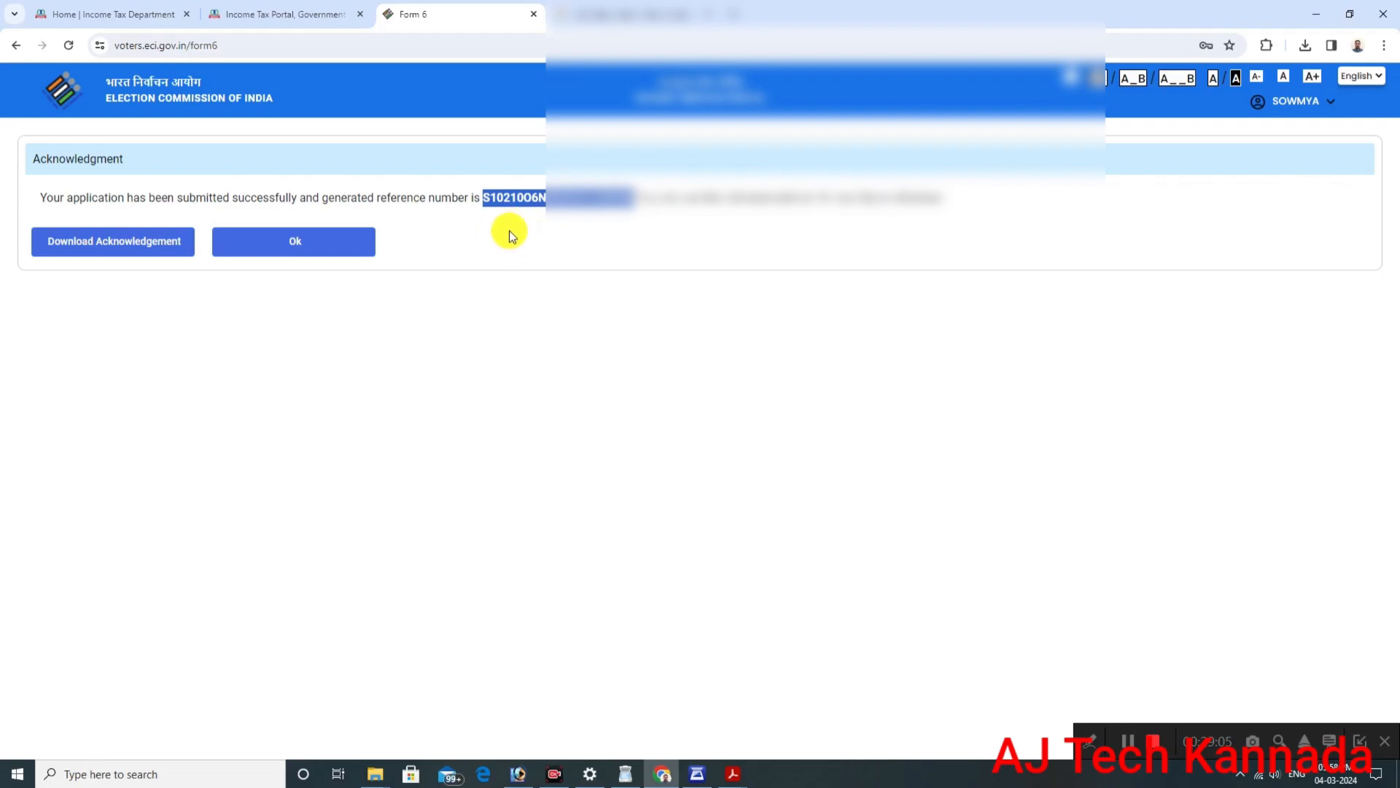
click(315, 251)
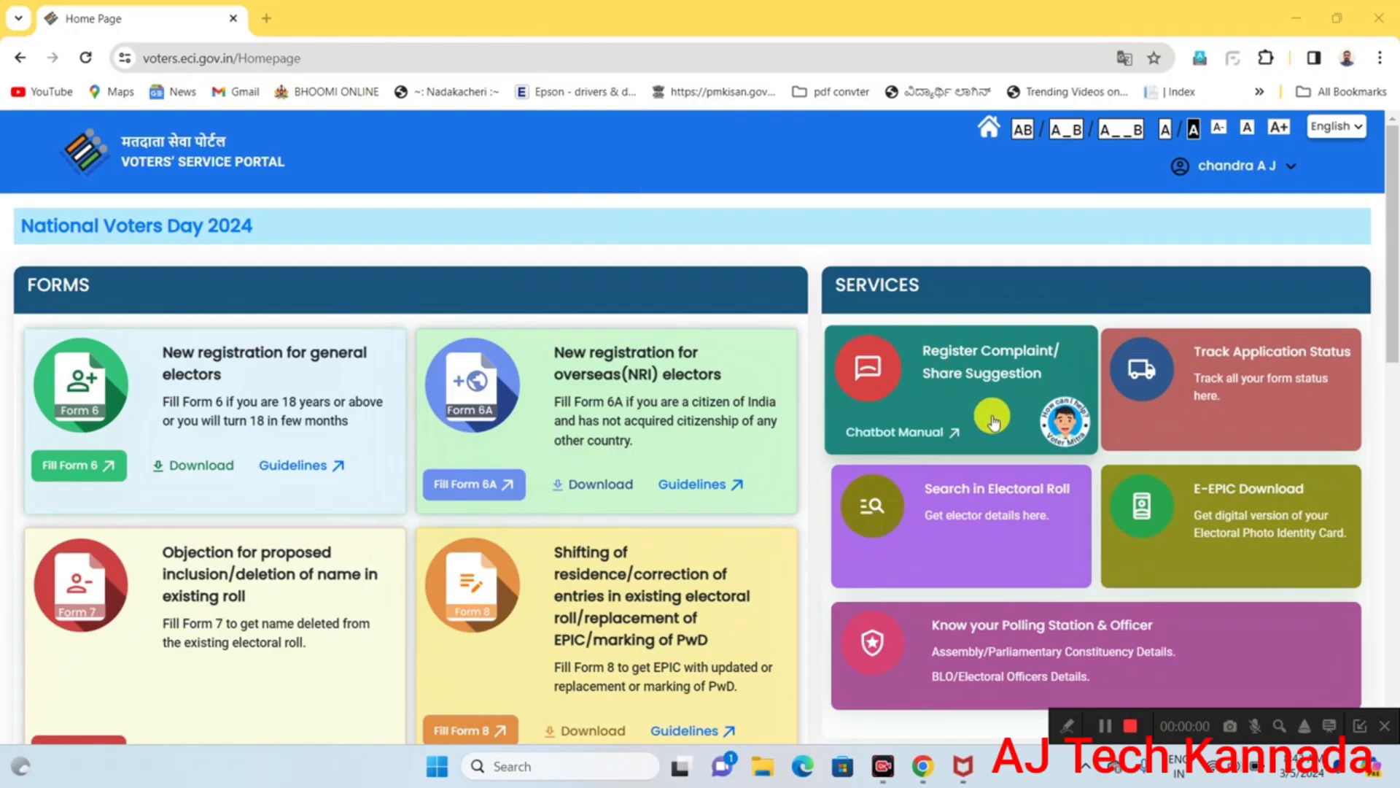
Step: Open the portal's E-EPIC Download service and choose to find the EPIC card by form reference number
scroll(992, 421, down, 1)
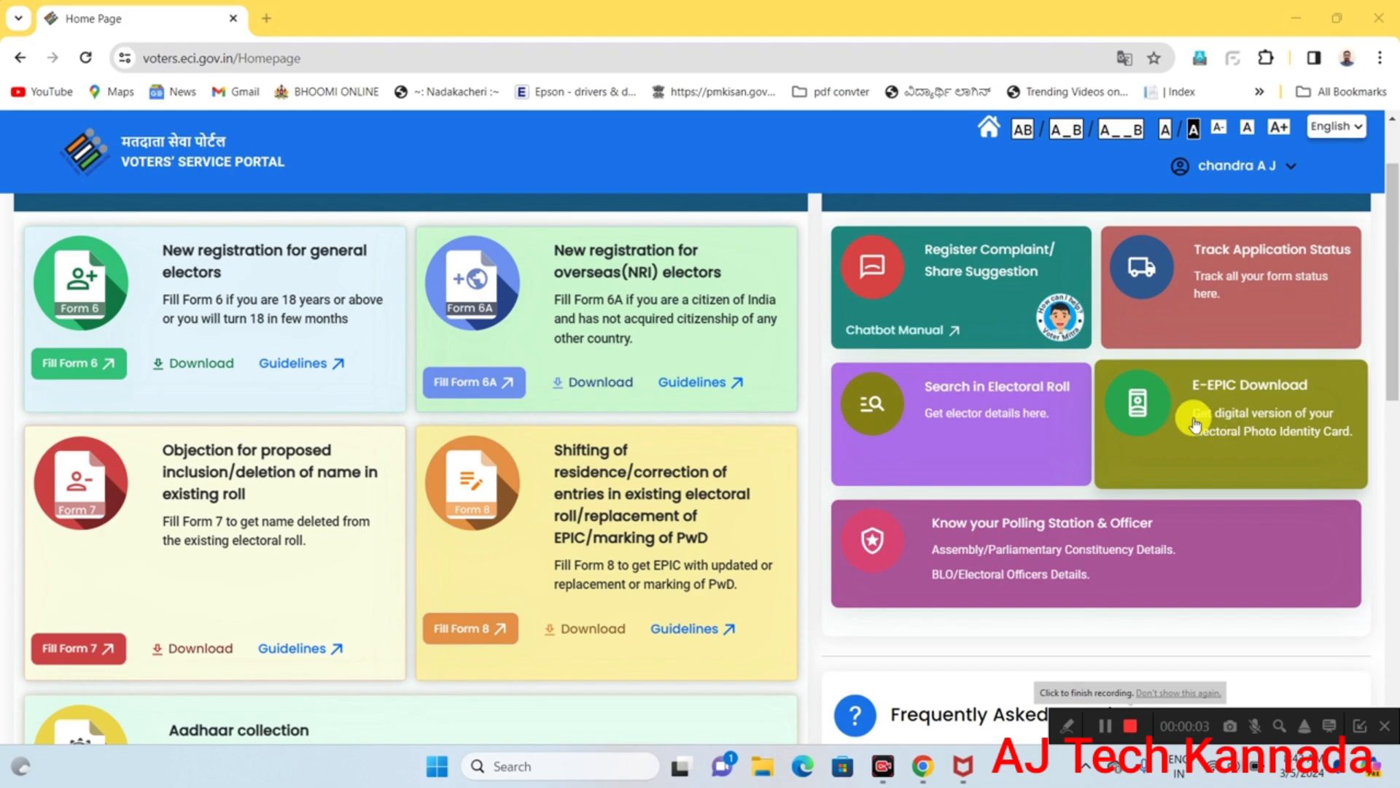
click(1217, 413)
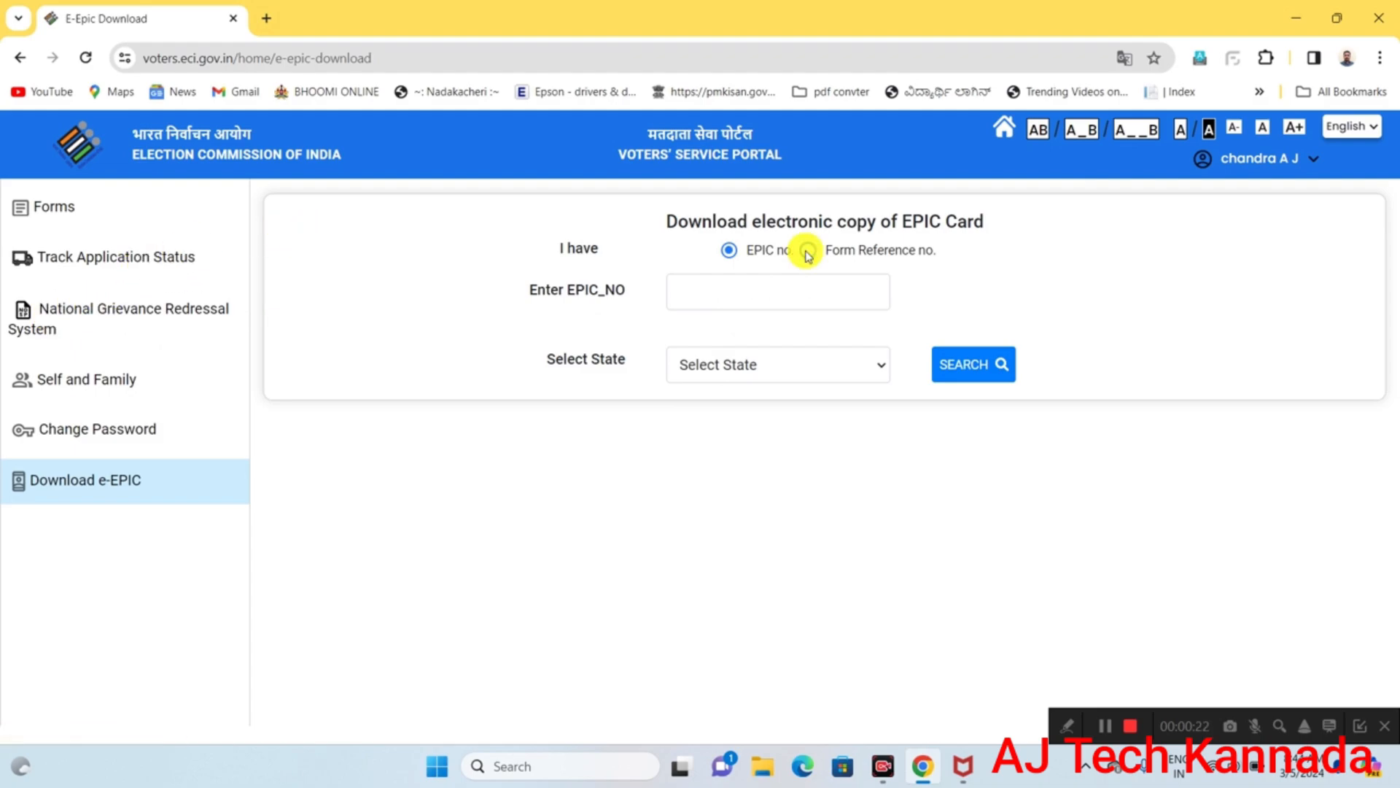
click(808, 250)
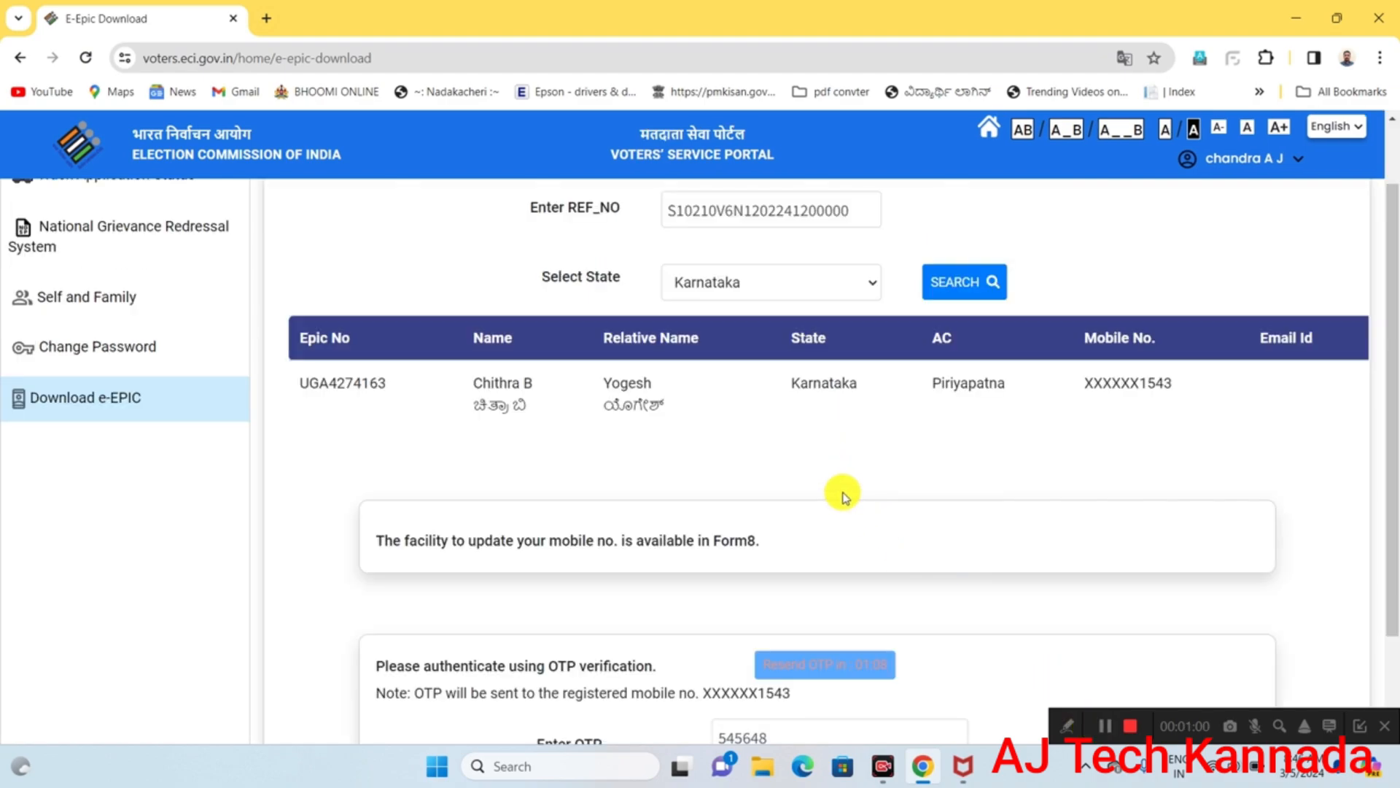
scroll(843, 498, down, 2)
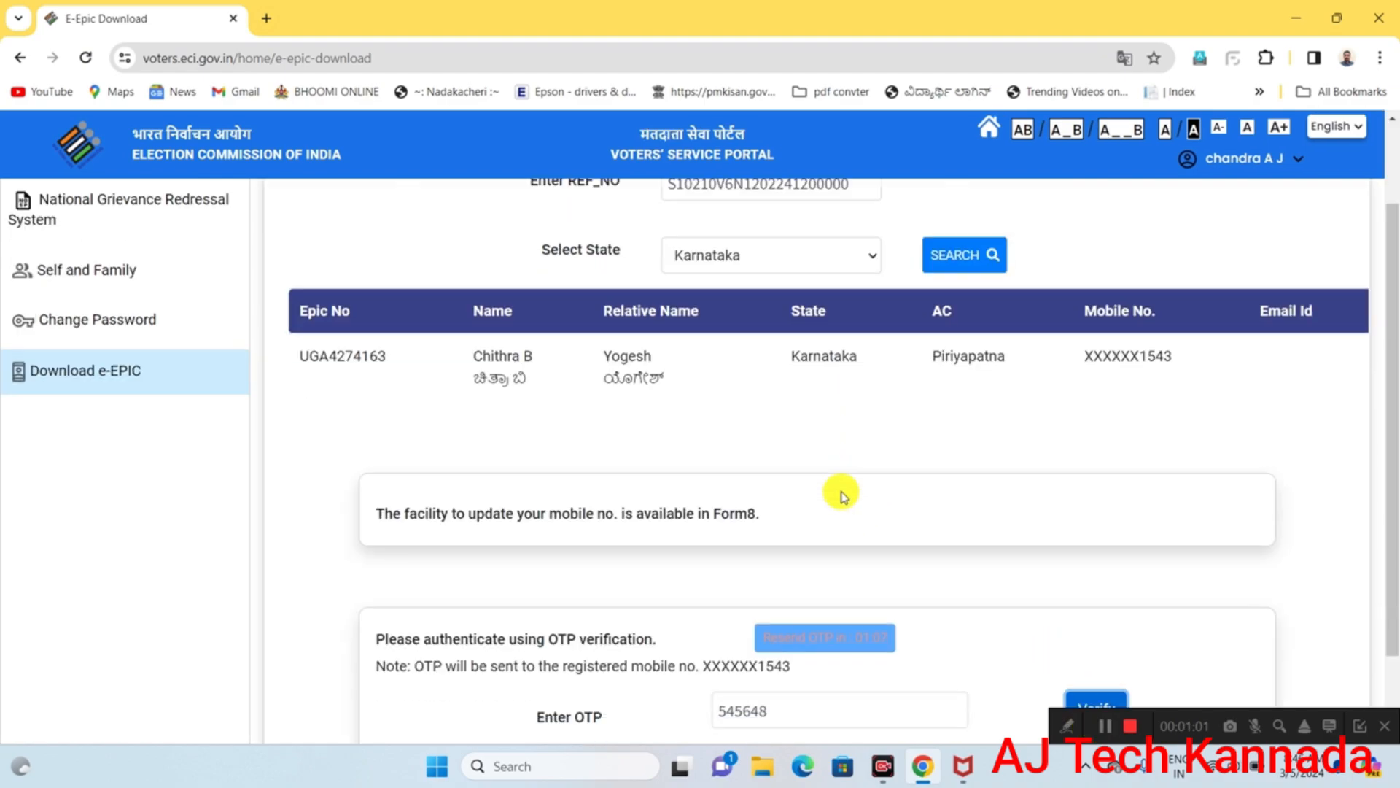